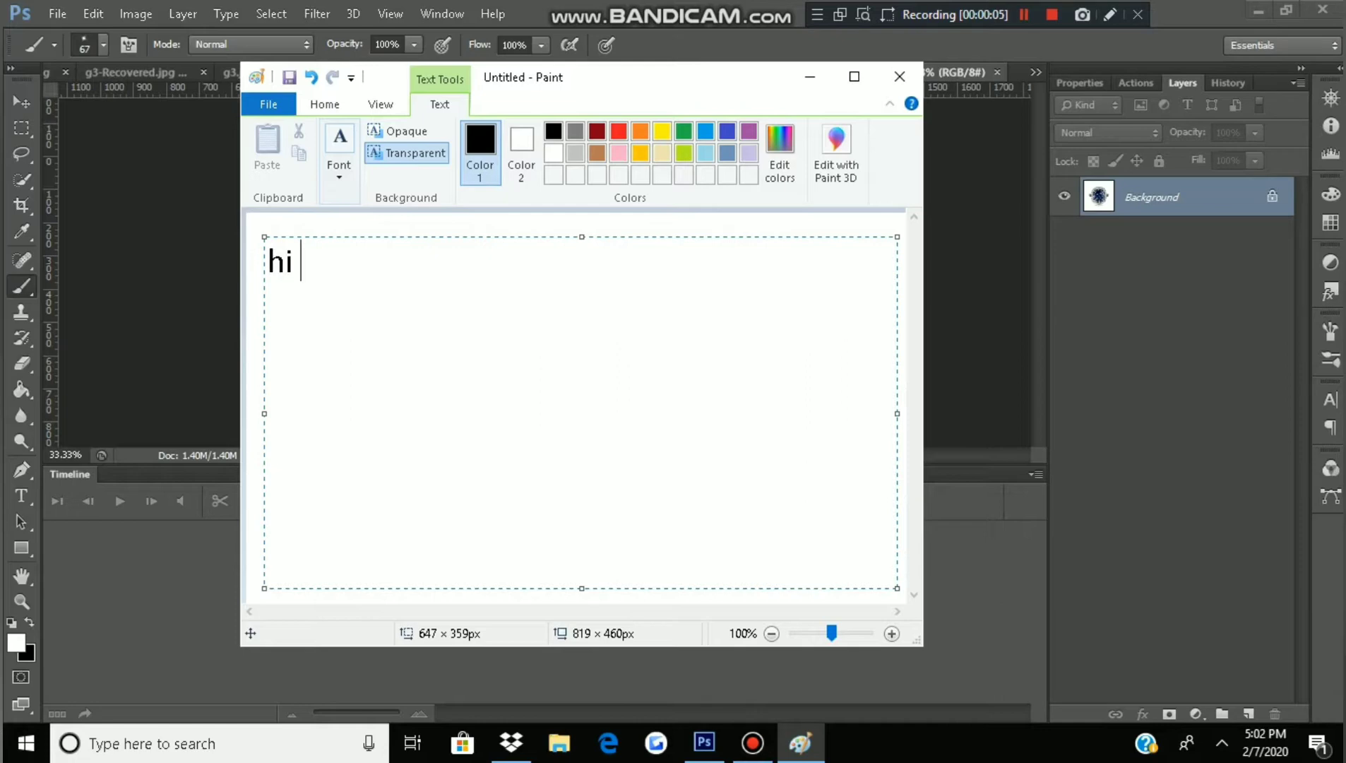
Step: Complete the greeting in the text box so it reads "hi everybody, today im going to show you how to make textures on imvu."
{"action": "type", "text": "everybo"}
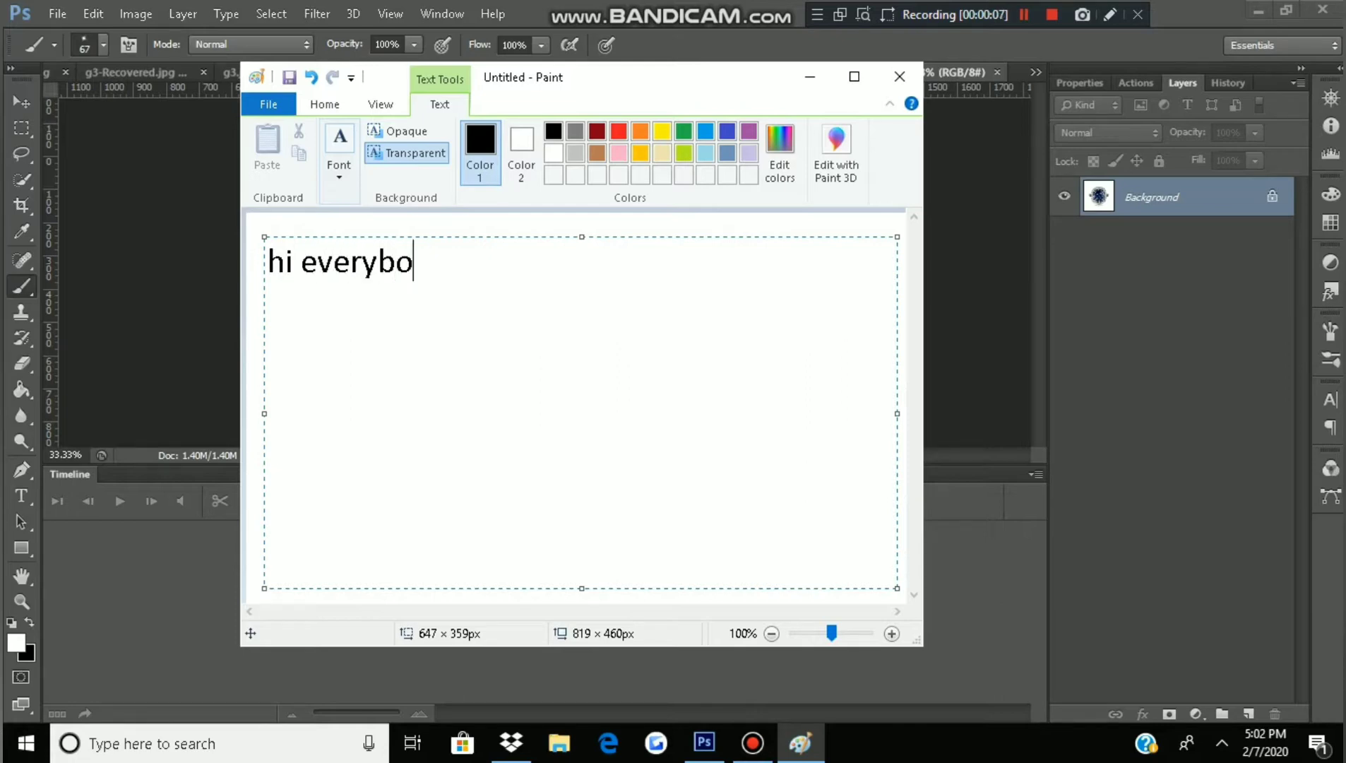
{"action": "type", "text": "dy"}
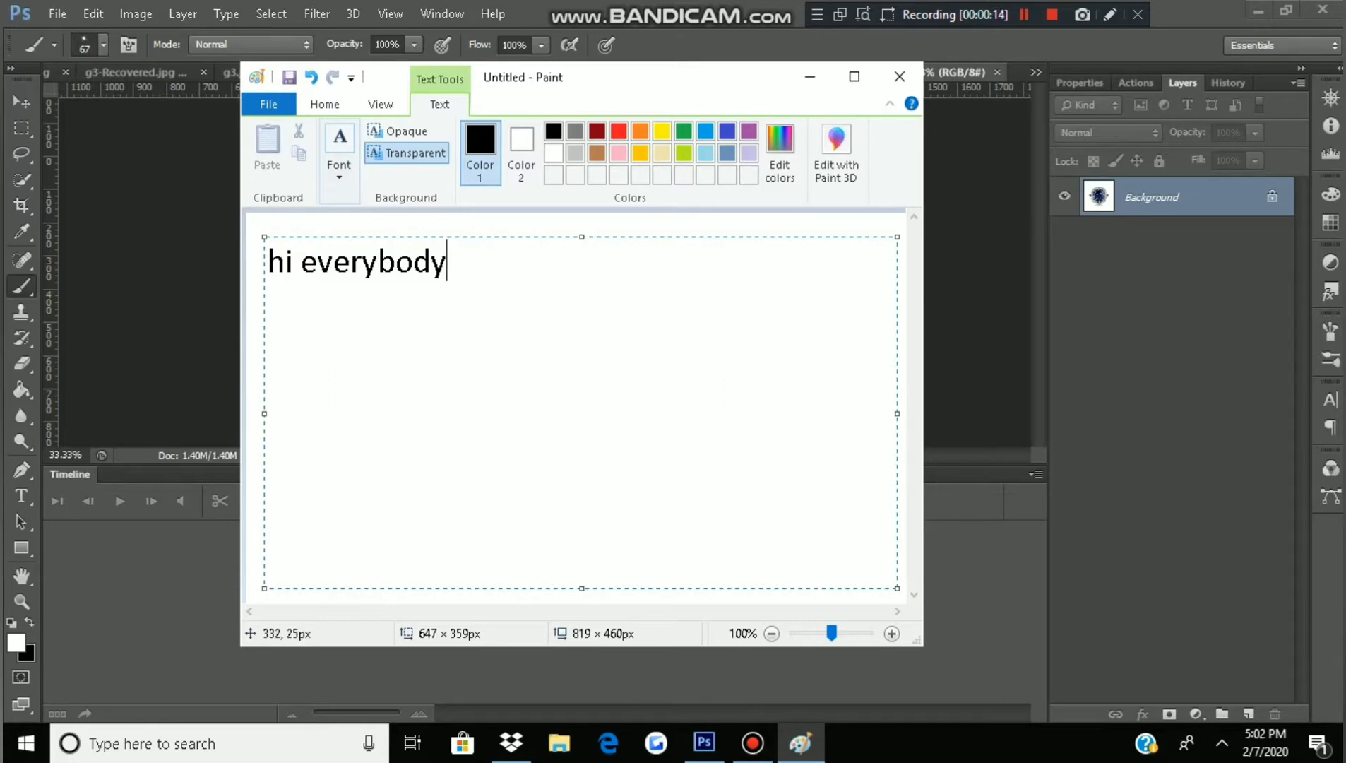
{"action": "type", "text": ", today im goin"}
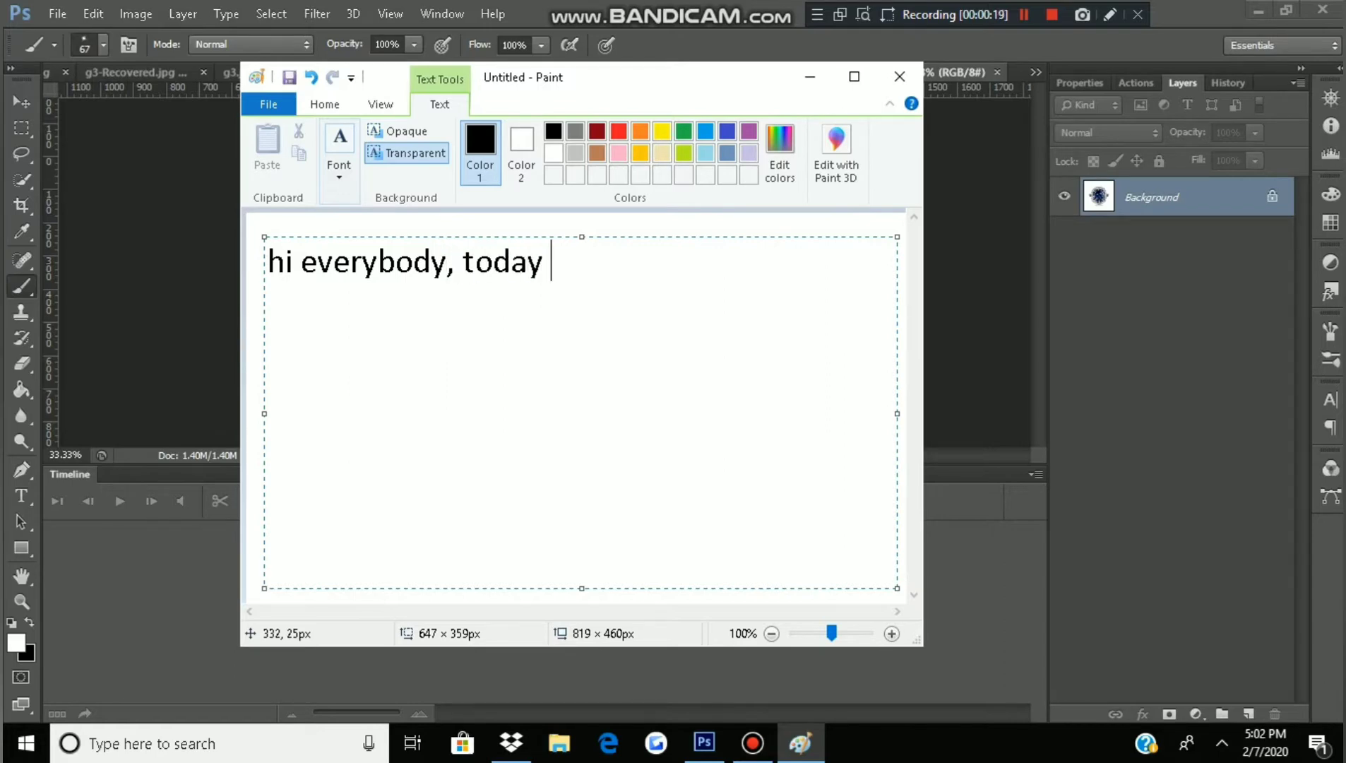
{"action": "type", "text": "g "}
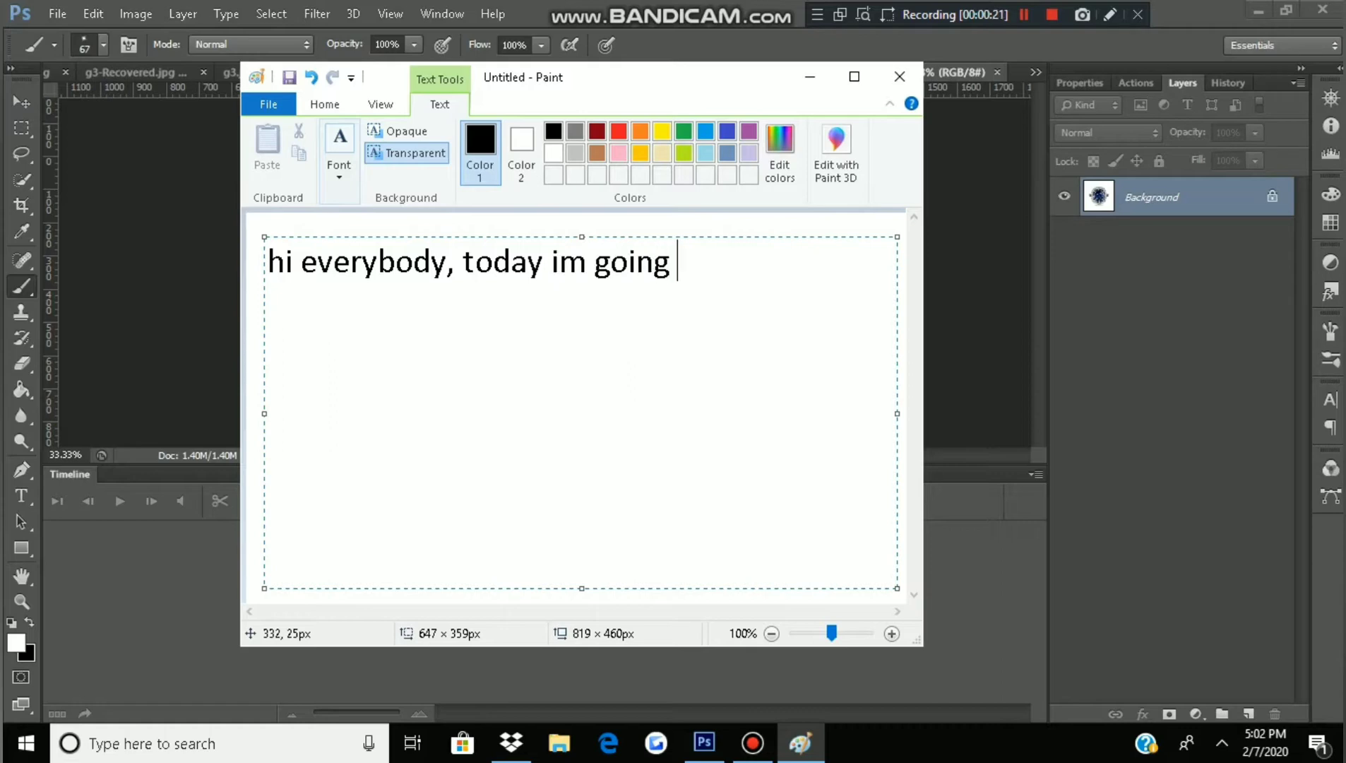
{"action": "type", "text": "to show y"}
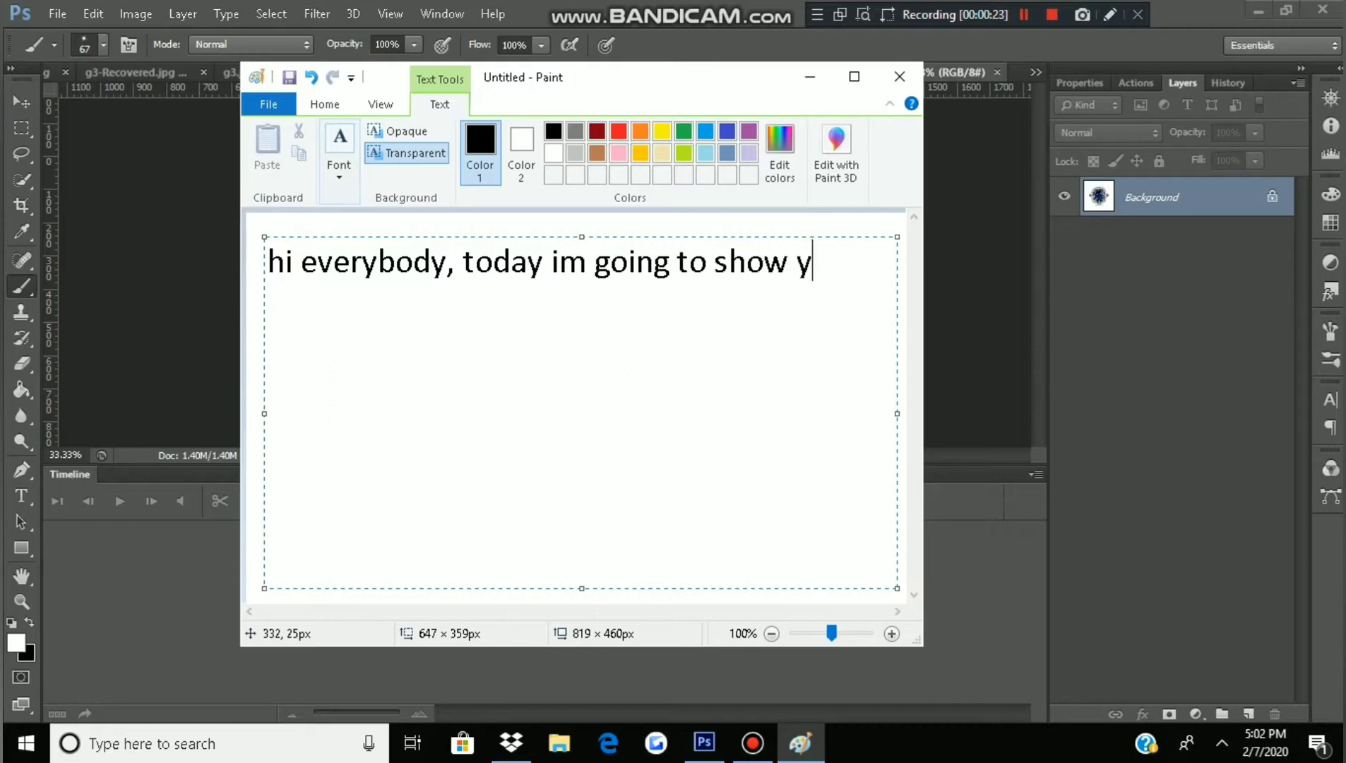
{"action": "type", "text": "ou how t"}
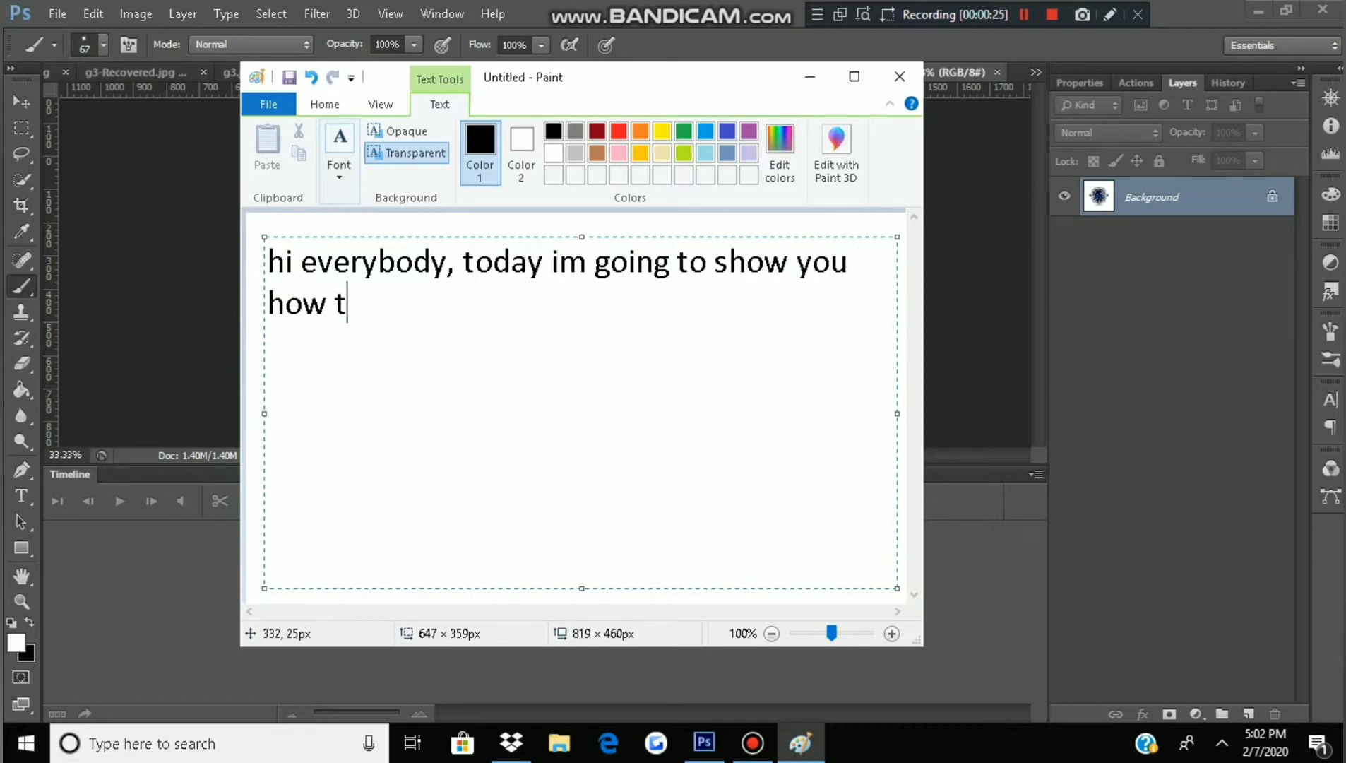
{"action": "type", "text": "o make"}
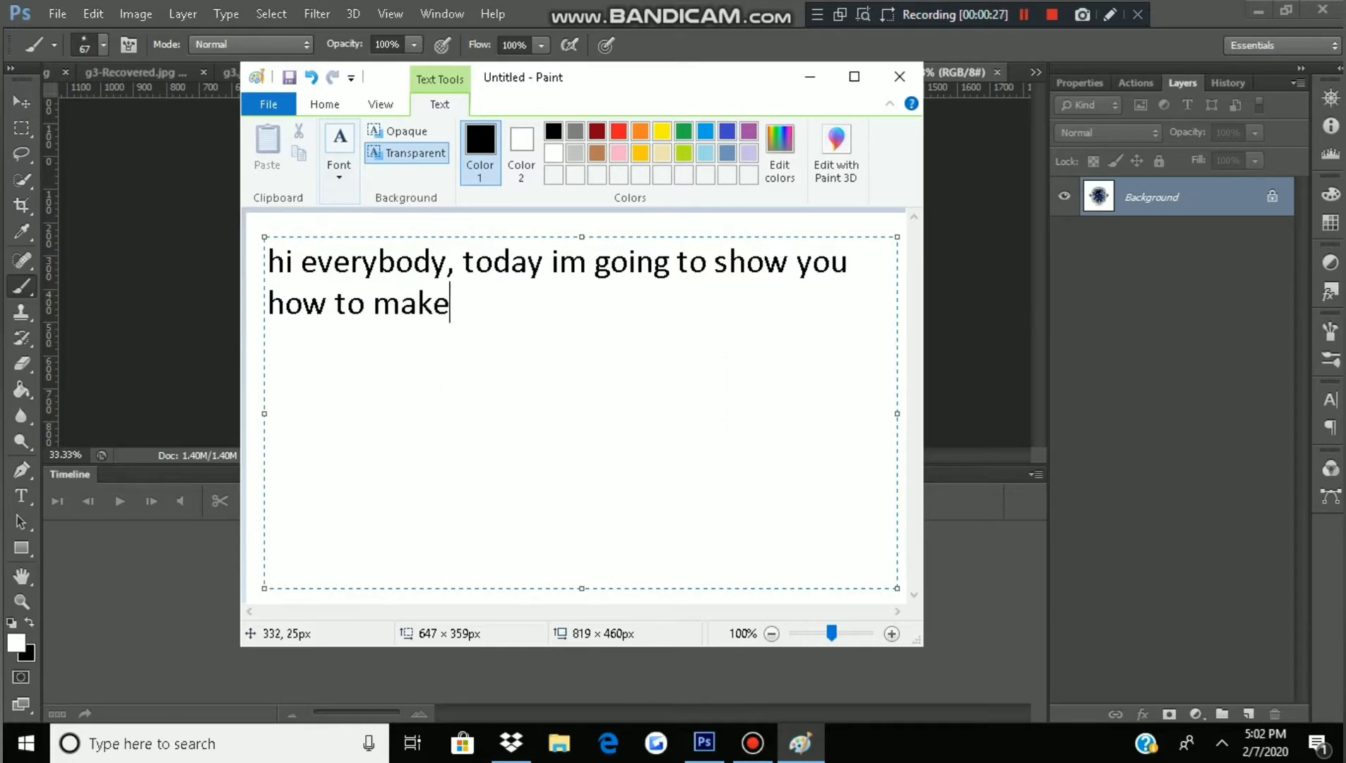
{"action": "type", "text": " texture"}
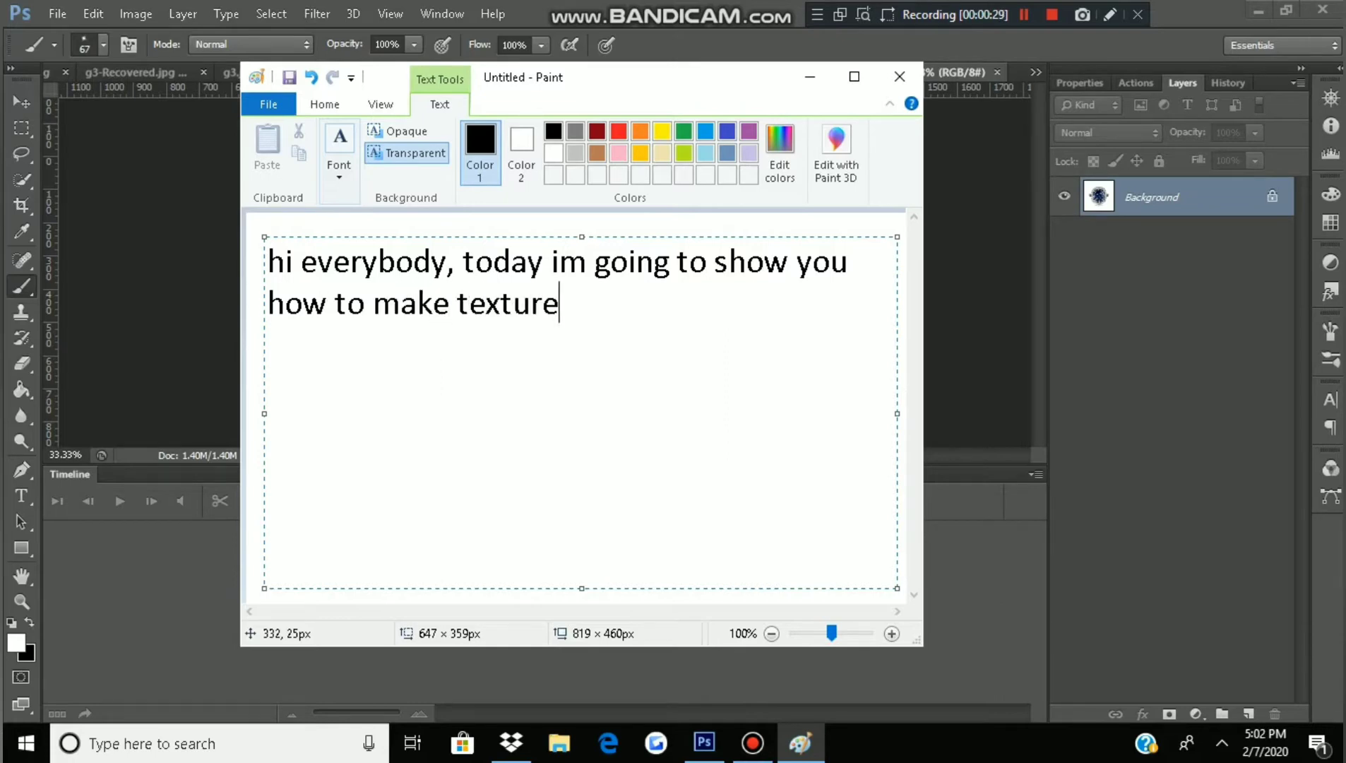
{"action": "type", "text": "s on imvu."}
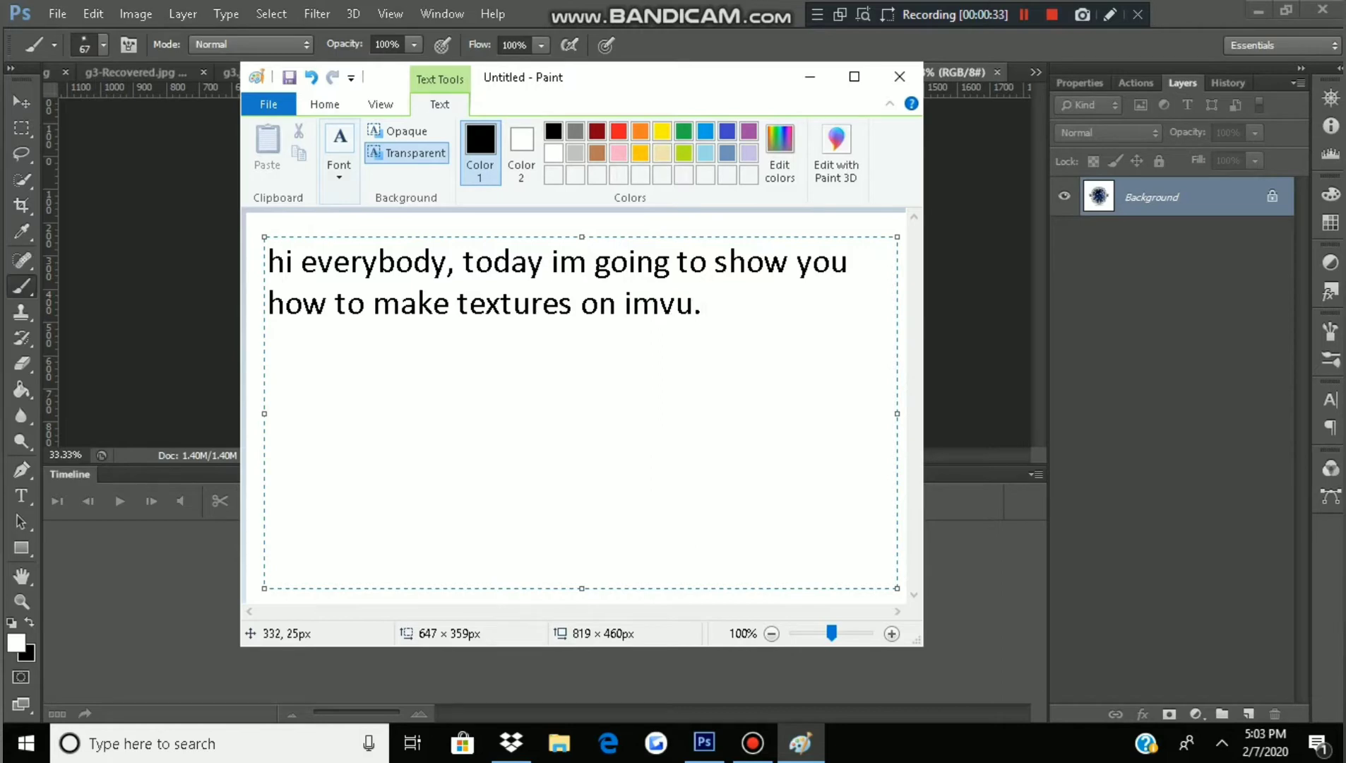
Step: Delete the entire greeting about making imvu textures from the text box
{"action": "key", "text": "BackSpace"}
{"action": "key", "text": "BackSpace"}
{"action": "key", "text": "BackSpace"}
{"action": "key", "text": "BackSpace"}
{"action": "key", "text": "BackSpace"}
{"action": "key", "text": "BackSpace"}
{"action": "key", "text": "BackSpace"}
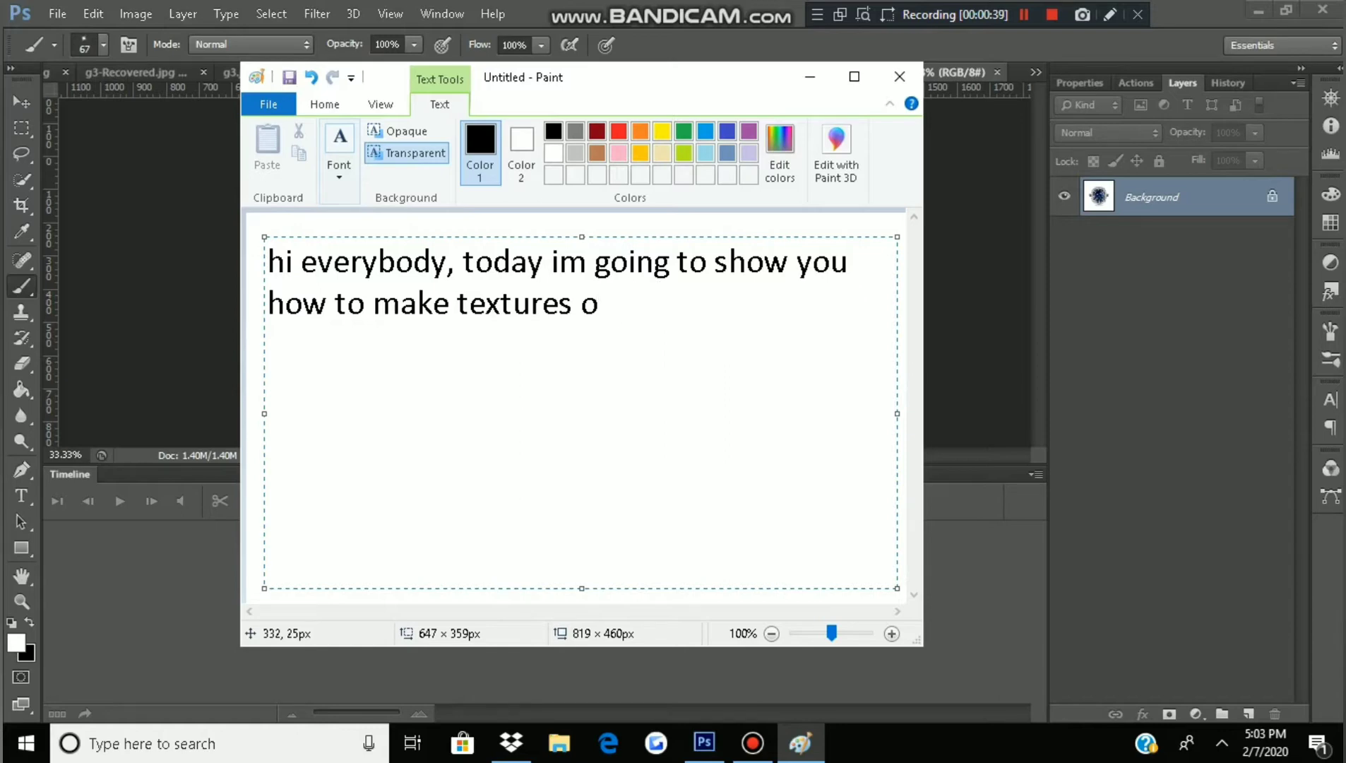
{"action": "key", "text": "BackSpace"}
{"action": "key", "text": "BackSpace"}
{"action": "key", "text": "BackSpace"}
{"action": "key", "text": "BackSpace"}
{"action": "key", "text": "BackSpace"}
{"action": "key", "text": "BackSpace"}
{"action": "key", "text": "BackSpace"}
{"action": "key", "text": "BackSpace"}
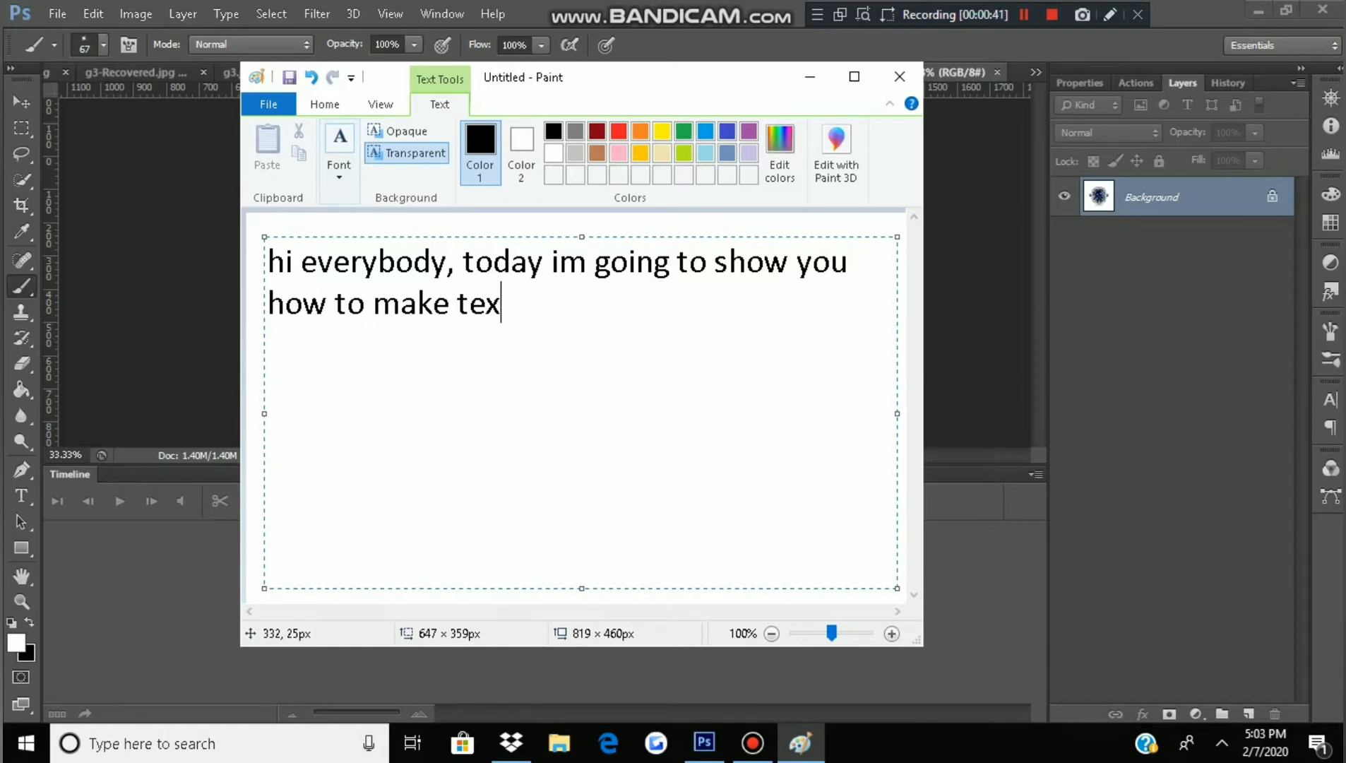
{"action": "key", "text": "BackSpace"}
{"action": "key", "text": "BackSpace"}
{"action": "key", "text": "BackSpace"}
{"action": "key", "text": "BackSpace"}
{"action": "key", "text": "BackSpace"}
{"action": "key", "text": "BackSpace"}
{"action": "key", "text": "BackSpace"}
{"action": "key", "text": "BackSpace"}
{"action": "key", "text": "BackSpace"}
{"action": "key", "text": "BackSpace"}
{"action": "key", "text": "BackSpace"}
{"action": "key", "text": "BackSpace"}
{"action": "key", "text": "BackSpace"}
{"action": "key", "text": "BackSpace"}
{"action": "key", "text": "BackSpace"}
{"action": "key", "text": "BackSpace"}
{"action": "key", "text": "BackSpace"}
{"action": "key", "text": "BackSpace"}
{"action": "key", "text": "BackSpace"}
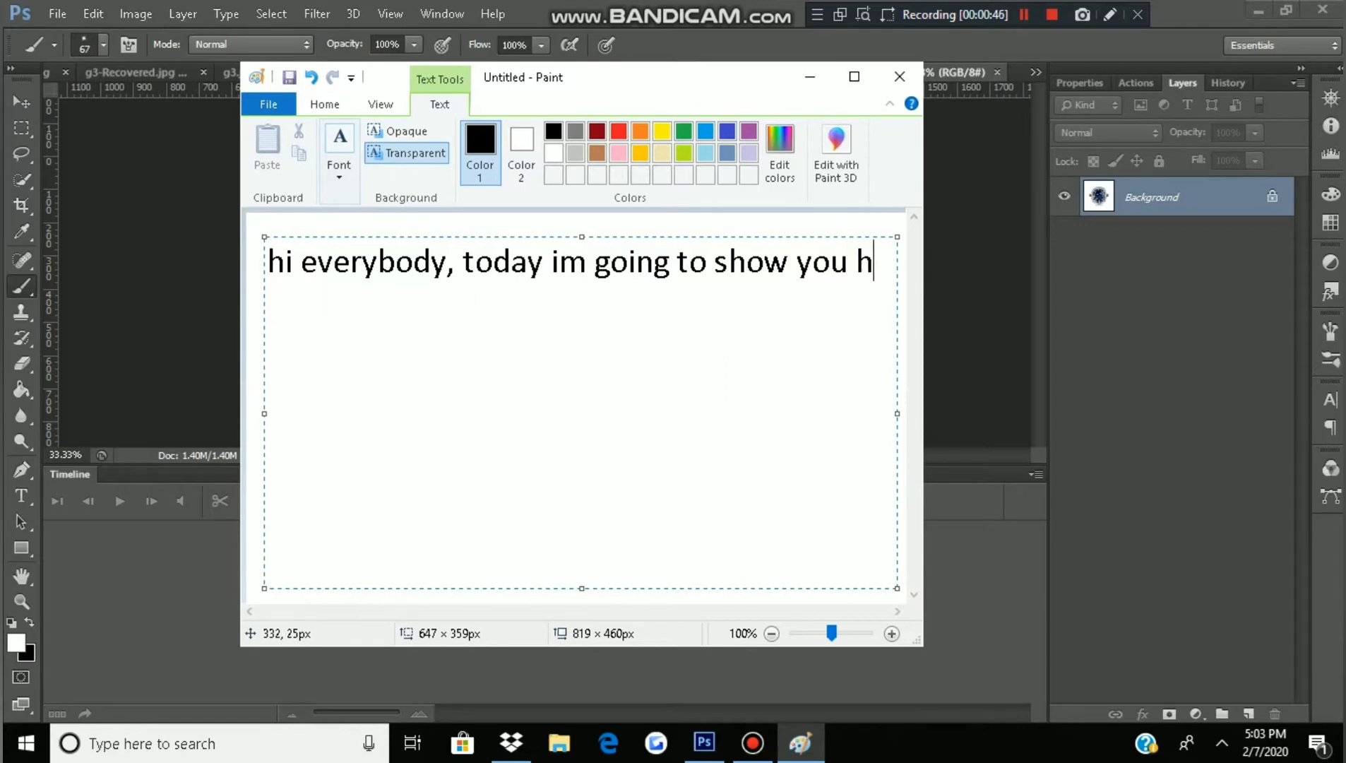
{"action": "key", "text": "BackSpace"}
{"action": "key", "text": "BackSpace"}
{"action": "key", "text": "BackSpace"}
{"action": "key", "text": "BackSpace"}
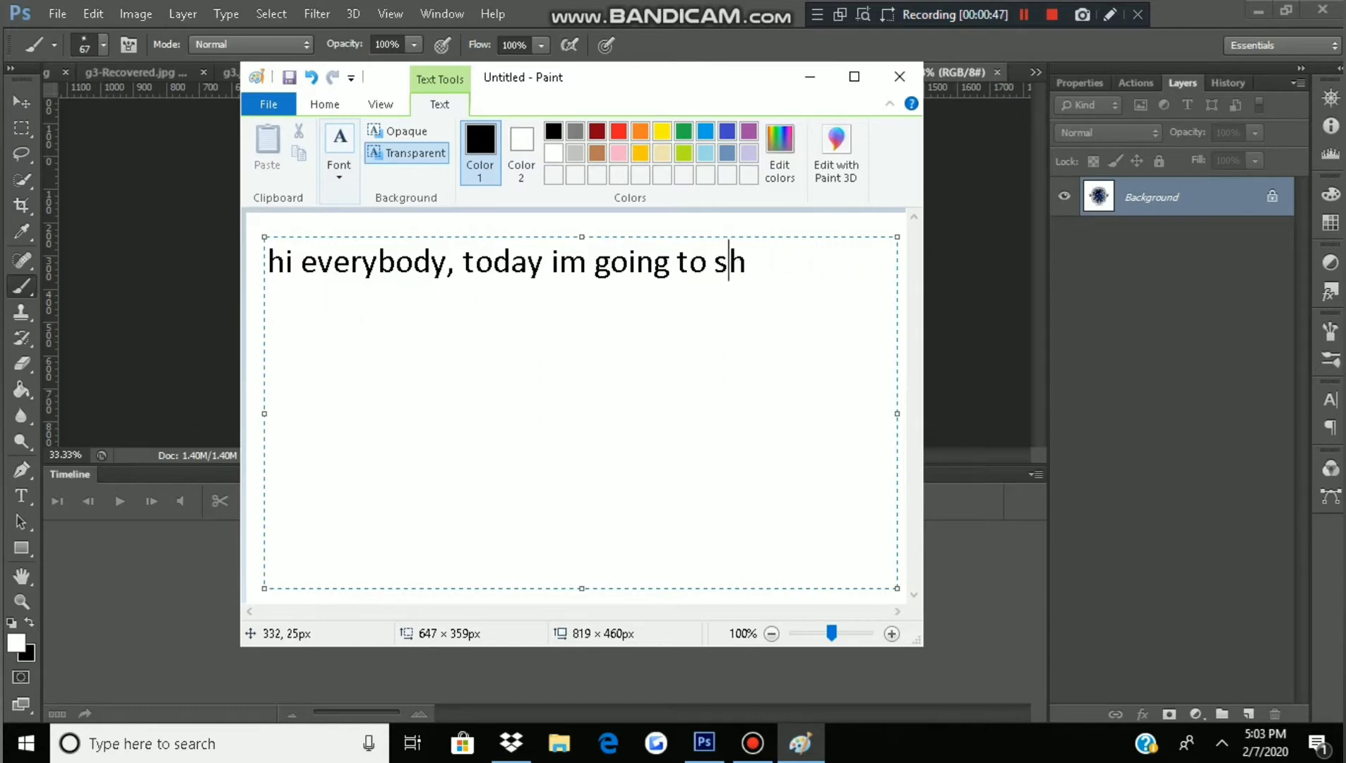
{"action": "key", "text": "BackSpace"}
{"action": "key", "text": "BackSpace"}
{"action": "key", "text": "BackSpace"}
{"action": "key", "text": "BackSpace"}
{"action": "key", "text": "BackSpace"}
{"action": "key", "text": "BackSpace"}
{"action": "key", "text": "BackSpace"}
{"action": "key", "text": "BackSpace"}
{"action": "key", "text": "BackSpace"}
{"action": "key", "text": "BackSpace"}
{"action": "key", "text": "BackSpace"}
{"action": "key", "text": "BackSpace"}
{"action": "key", "text": "BackSpace"}
{"action": "key", "text": "BackSpace"}
{"action": "key", "text": "BackSpace"}
{"action": "key", "text": "BackSpace"}
{"action": "key", "text": "BackSpace"}
{"action": "key", "text": "BackSpace"}
{"action": "key", "text": "BackSpace"}
{"action": "key", "text": "BackSpace"}
{"action": "key", "text": "BackSpace"}
{"action": "key", "text": "BackSpace"}
{"action": "key", "text": "BackSpace"}
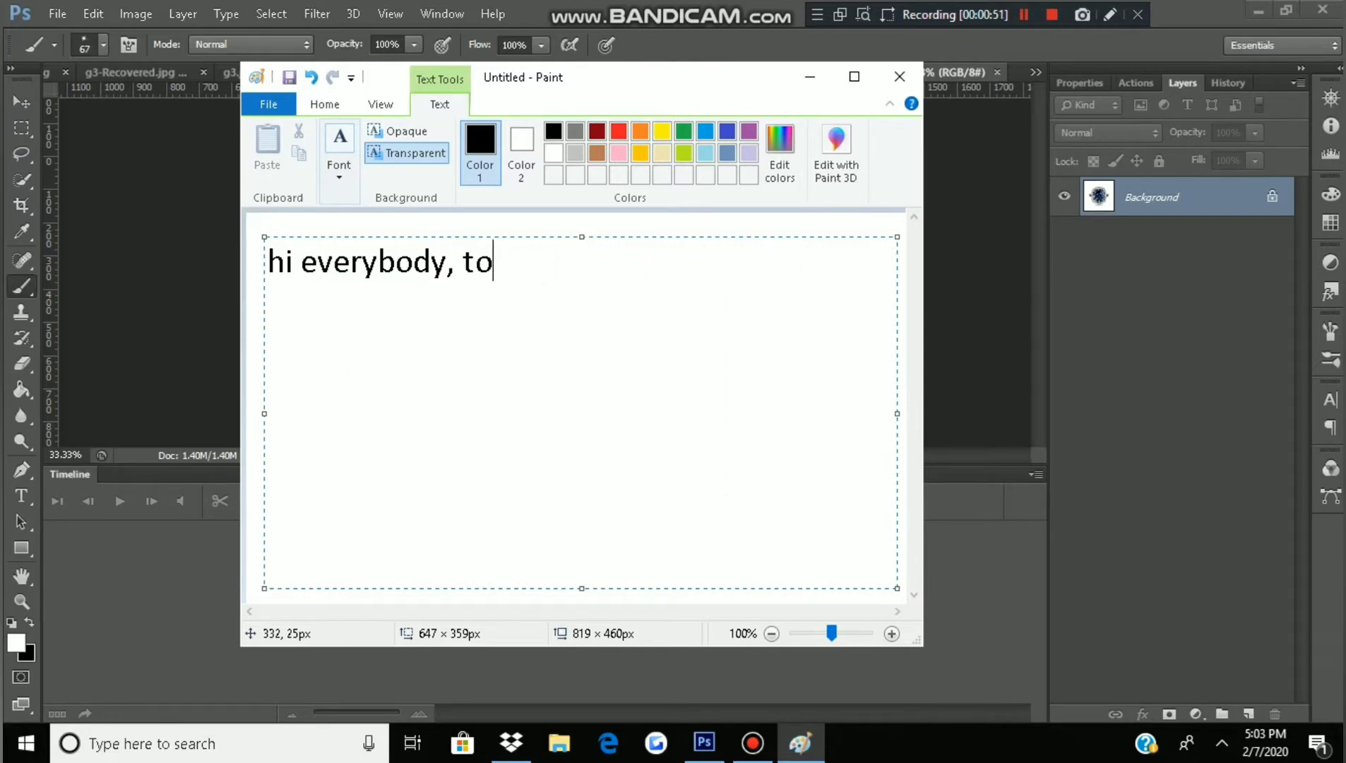
{"action": "key", "text": "BackSpace"}
{"action": "key", "text": "BackSpace"}
{"action": "key", "text": "BackSpace"}
{"action": "key", "text": "BackSpace"}
{"action": "key", "text": "BackSpace"}
{"action": "key", "text": "BackSpace"}
{"action": "key", "text": "BackSpace"}
{"action": "key", "text": "BackSpace"}
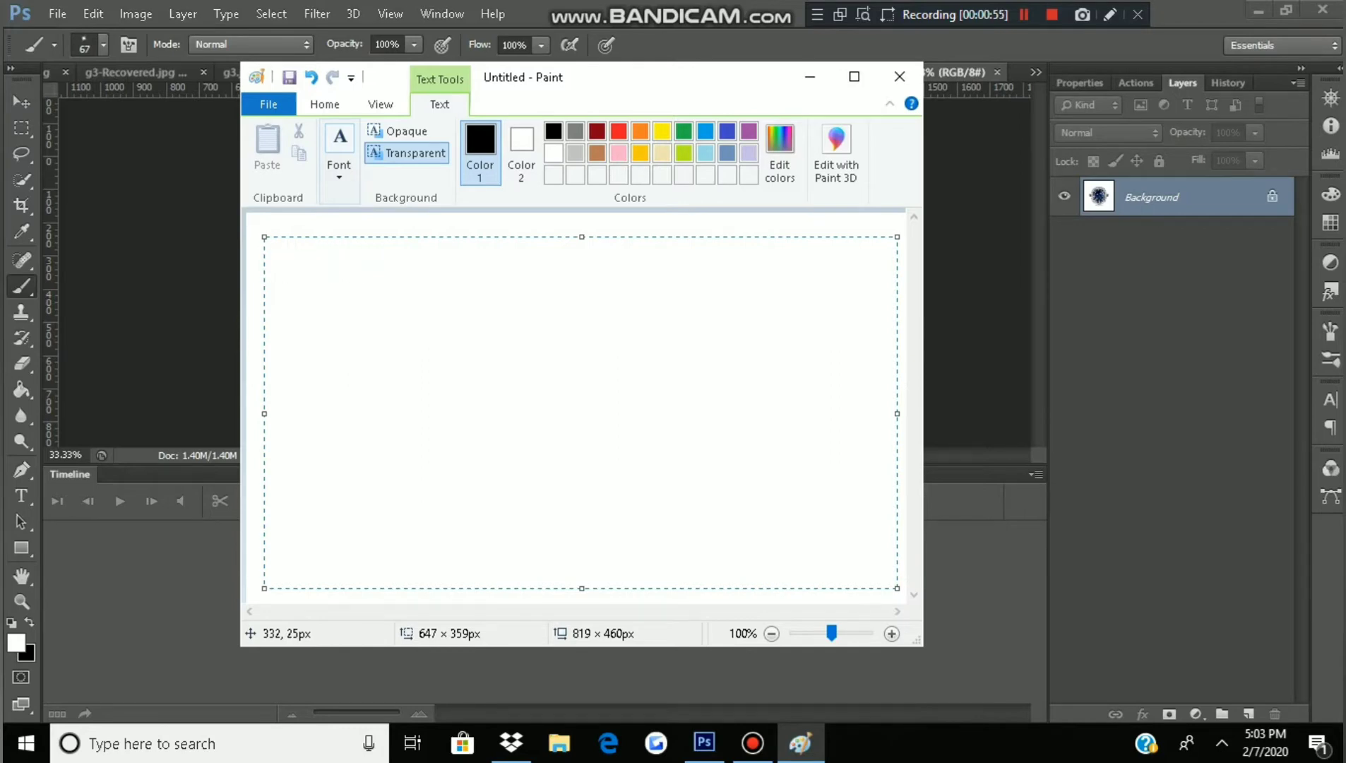
Step: Write "so the first thing you need :), is photoshop or gimp, of course......" in the empty text box
{"action": "type", "text": "so the "}
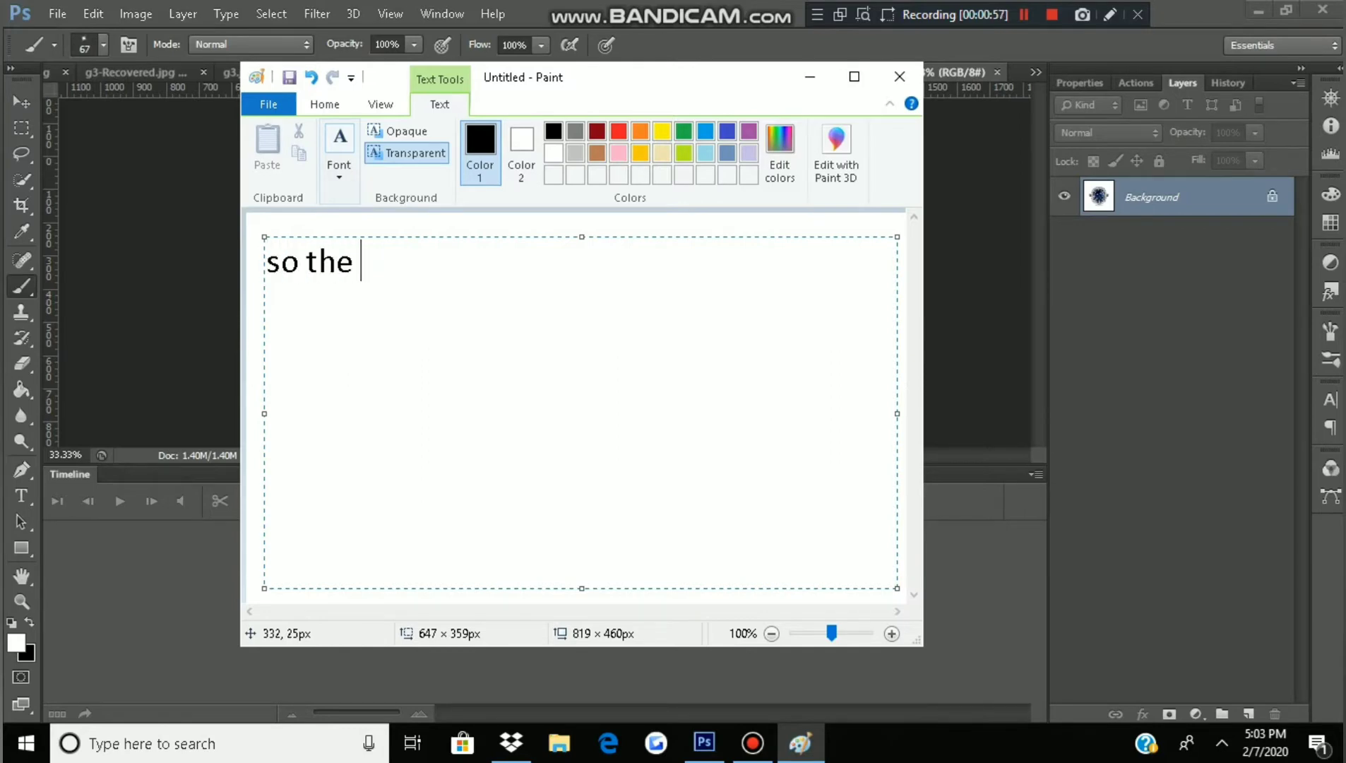
{"action": "type", "text": "first thin"}
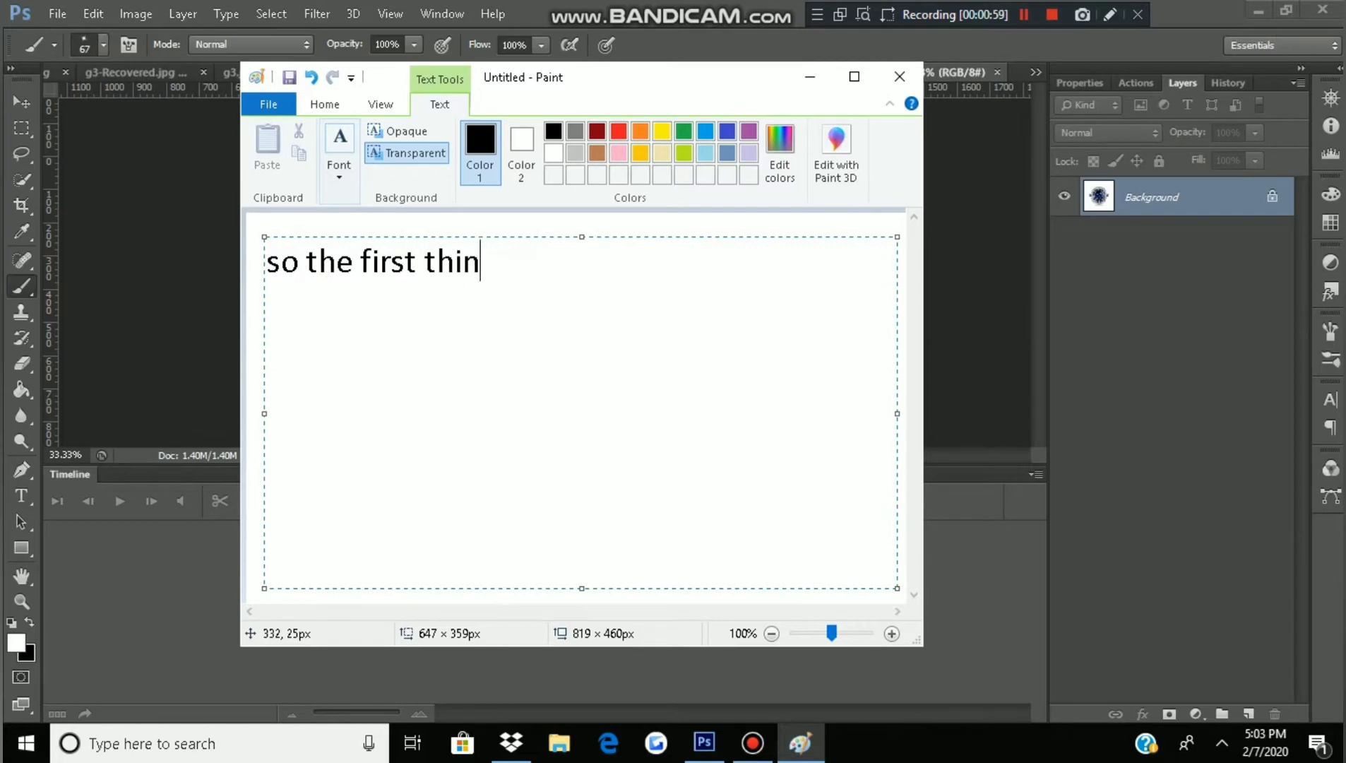
{"action": "type", "text": "g you need"}
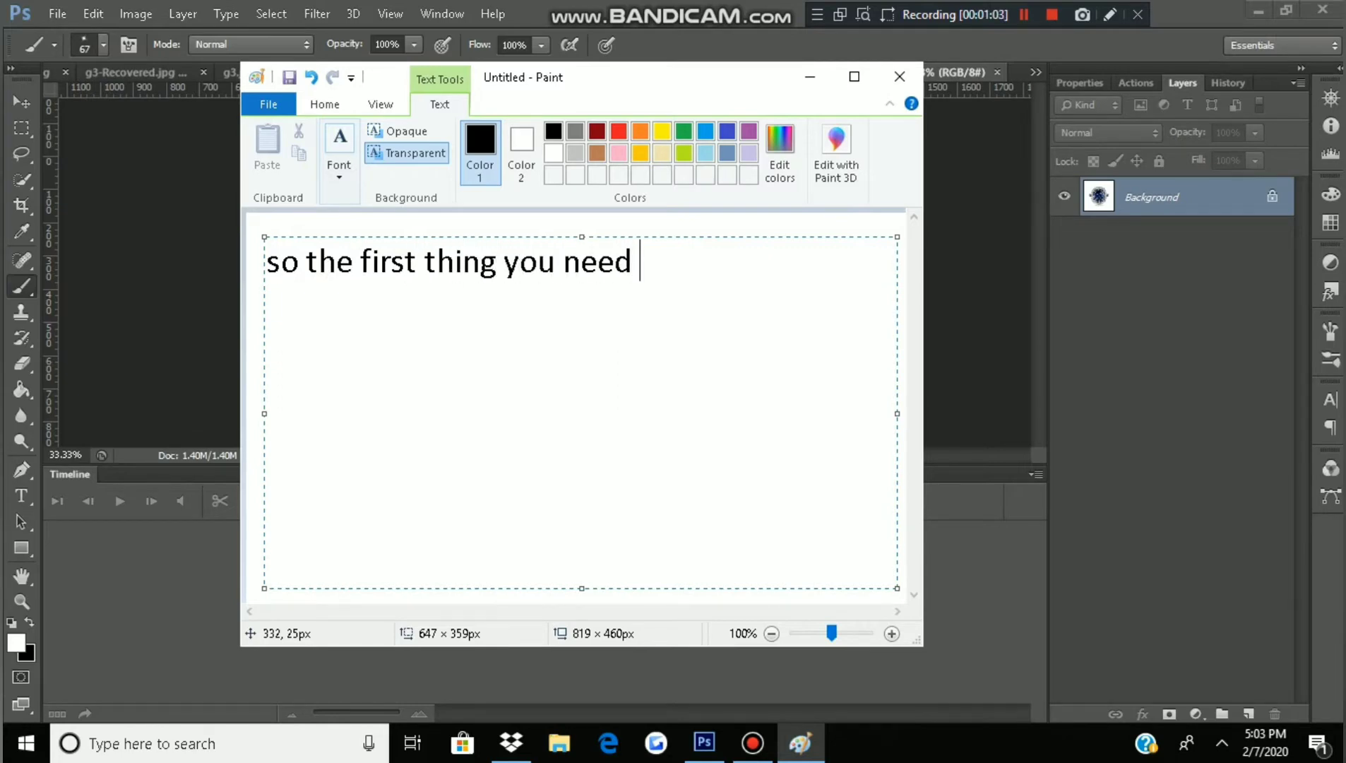
{"action": "type", "text": " :), o"}
{"action": "key", "text": "BackSpace"}
{"action": "type", "text": "is "}
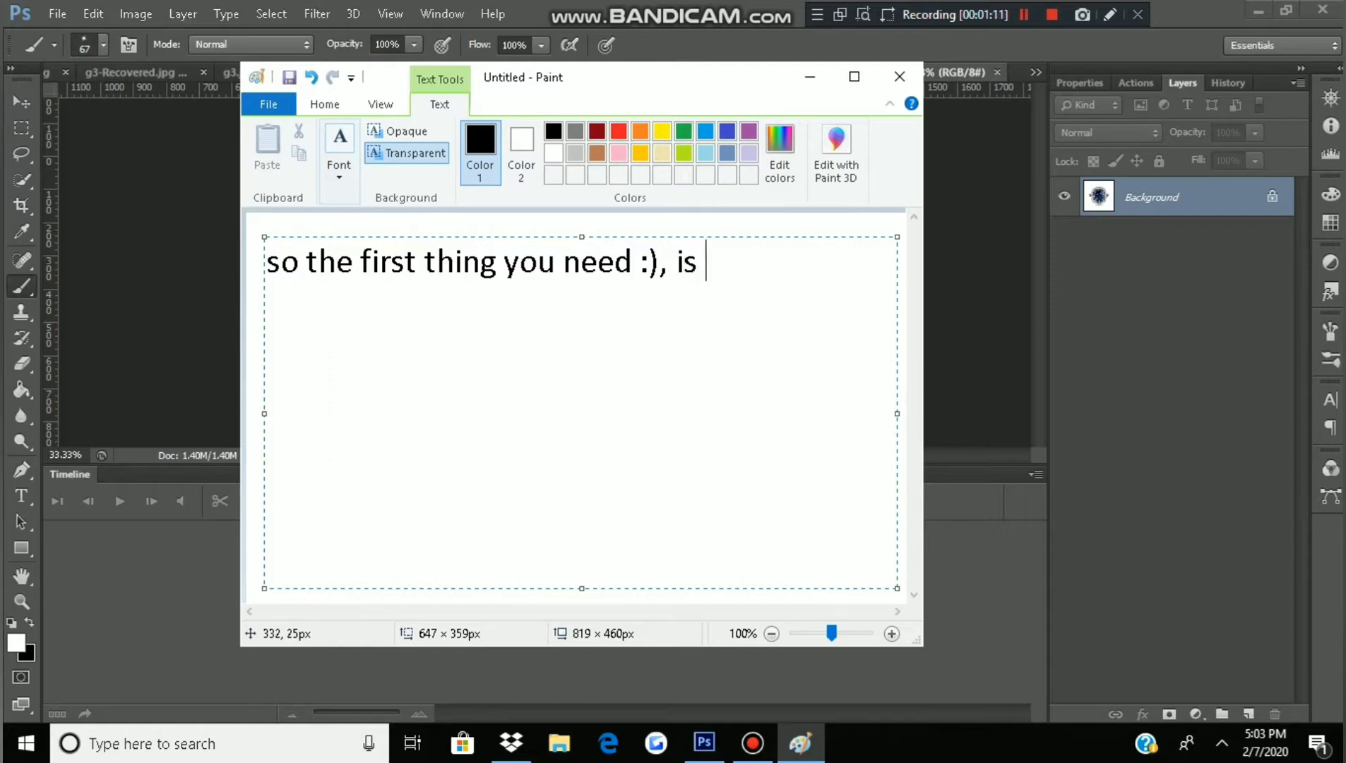
{"action": "type", "text": "photo"}
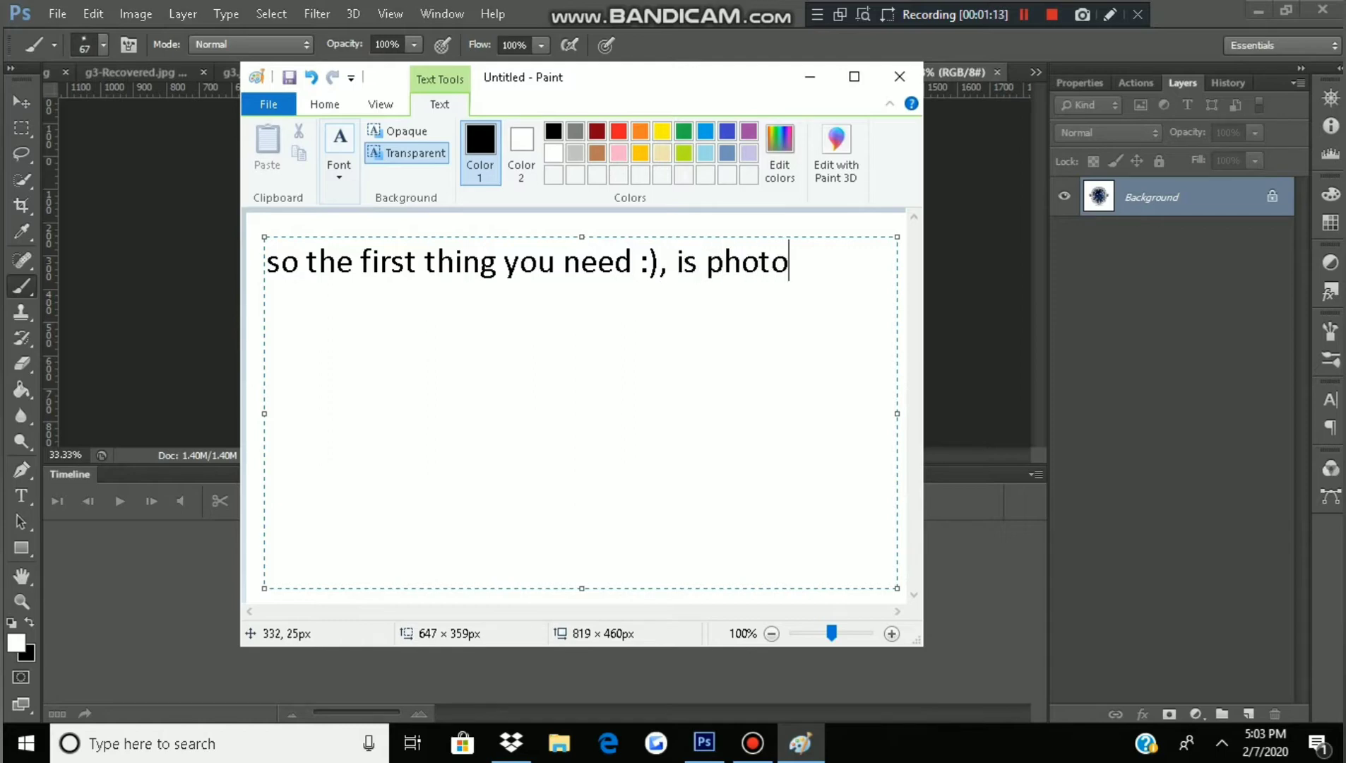
{"action": "type", "text": "shop o"}
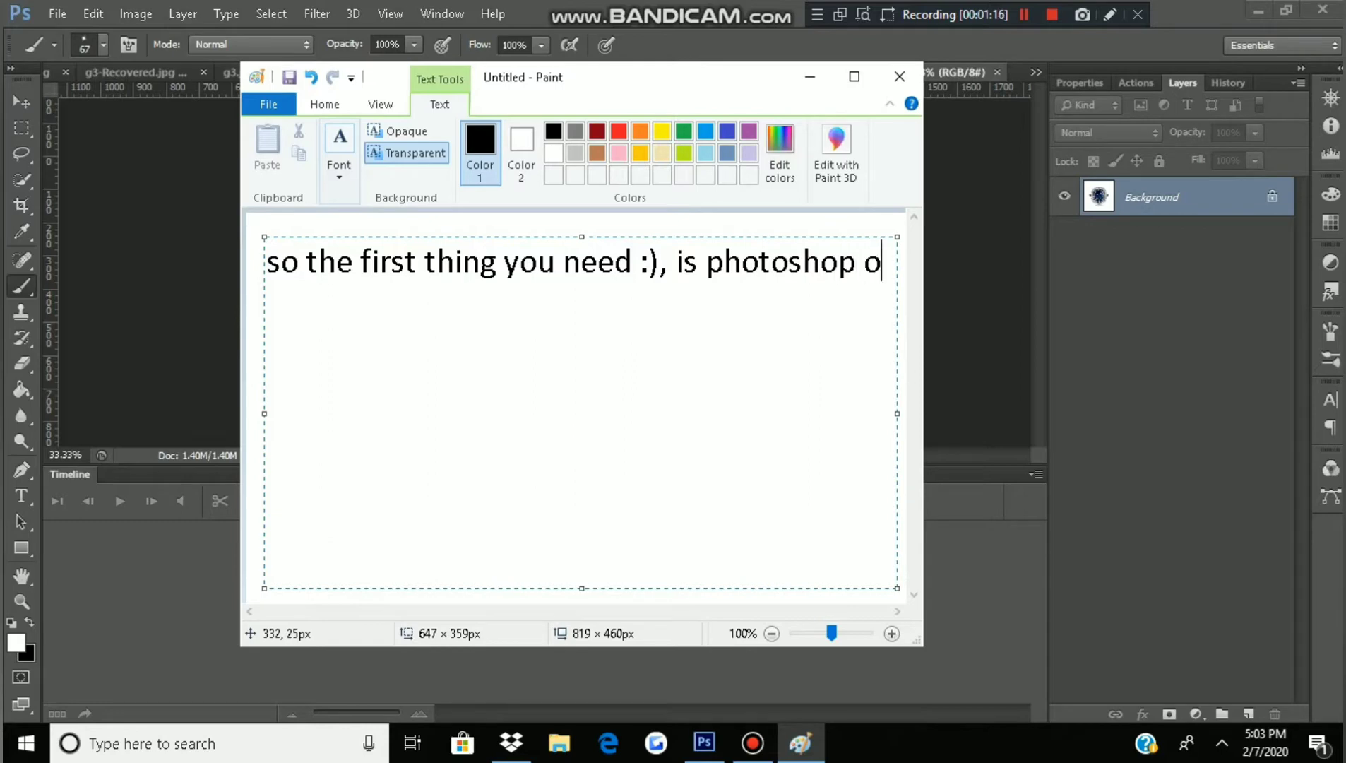
{"action": "type", "text": "r gimp,"}
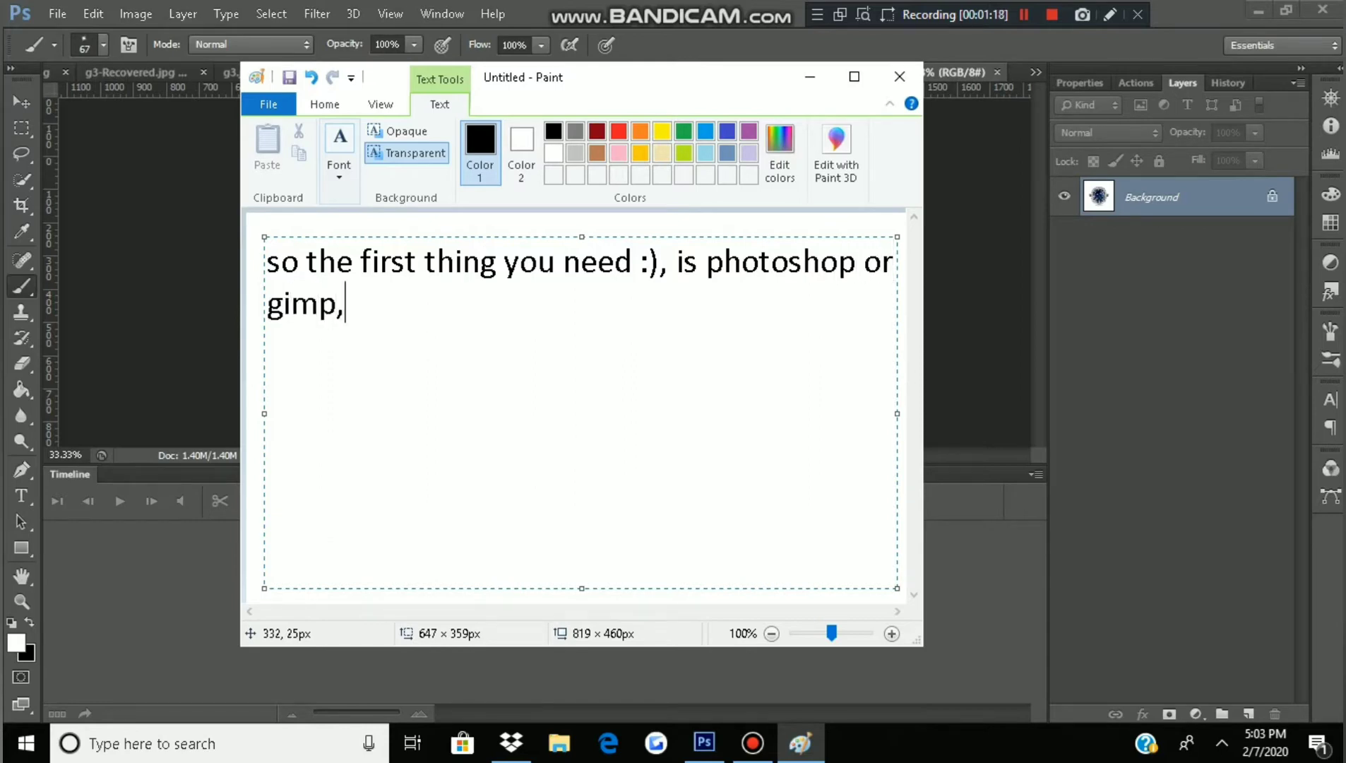
{"action": "type", "text": " of cour"}
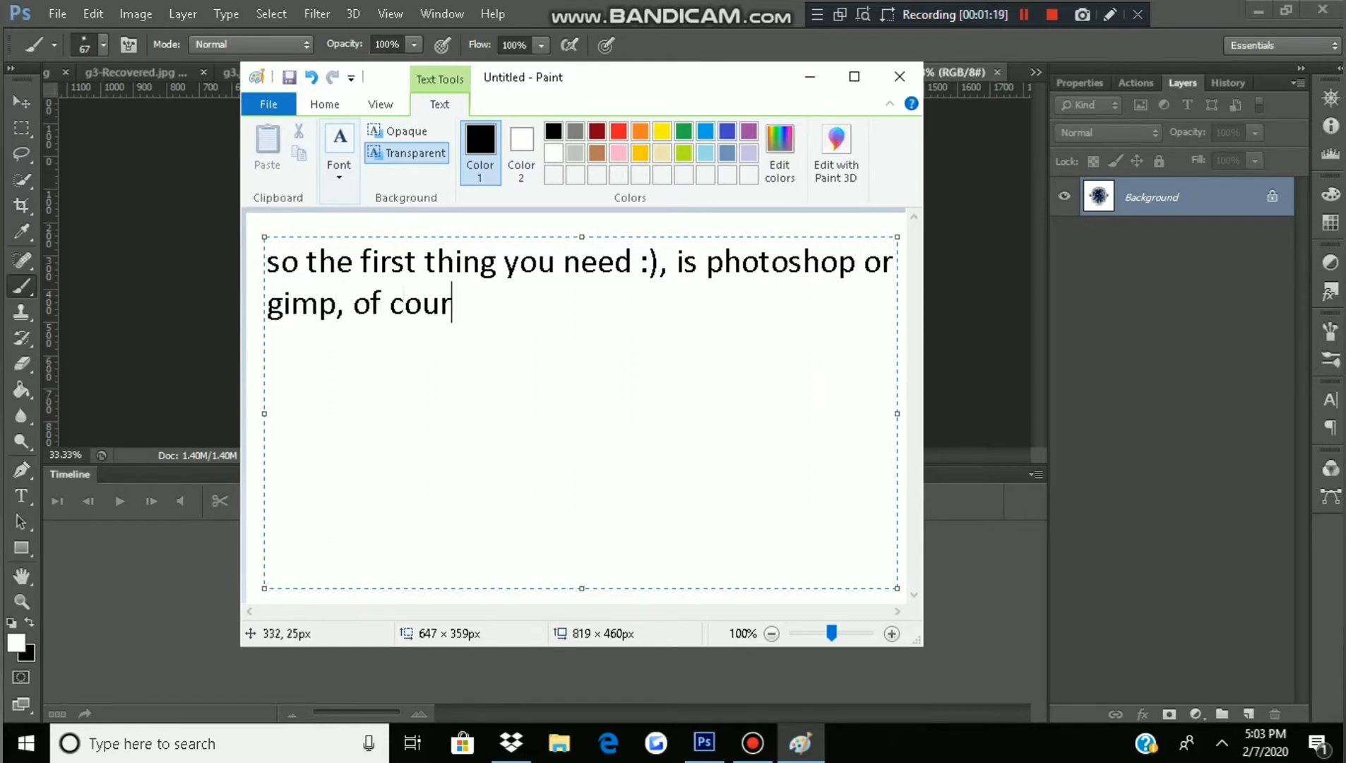
{"action": "type", "text": "se......"}
Step: Erase the whole message about needing photoshop or gimp from the text box
{"action": "key", "text": "BackSpace"}
{"action": "key", "text": "BackSpace"}
{"action": "key", "text": "BackSpace"}
{"action": "key", "text": "BackSpace"}
{"action": "key", "text": "BackSpace"}
{"action": "key", "text": "BackSpace"}
{"action": "key", "text": "BackSpace"}
{"action": "key", "text": "BackSpace"}
{"action": "key", "text": "BackSpace"}
{"action": "key", "text": "BackSpace"}
{"action": "key", "text": "BackSpace"}
{"action": "key", "text": "BackSpace"}
{"action": "key", "text": "BackSpace"}
{"action": "key", "text": "BackSpace"}
{"action": "key", "text": "BackSpace"}
{"action": "key", "text": "BackSpace"}
{"action": "key", "text": "BackSpace"}
{"action": "key", "text": "BackSpace"}
{"action": "key", "text": "BackSpace"}
{"action": "key", "text": "BackSpace"}
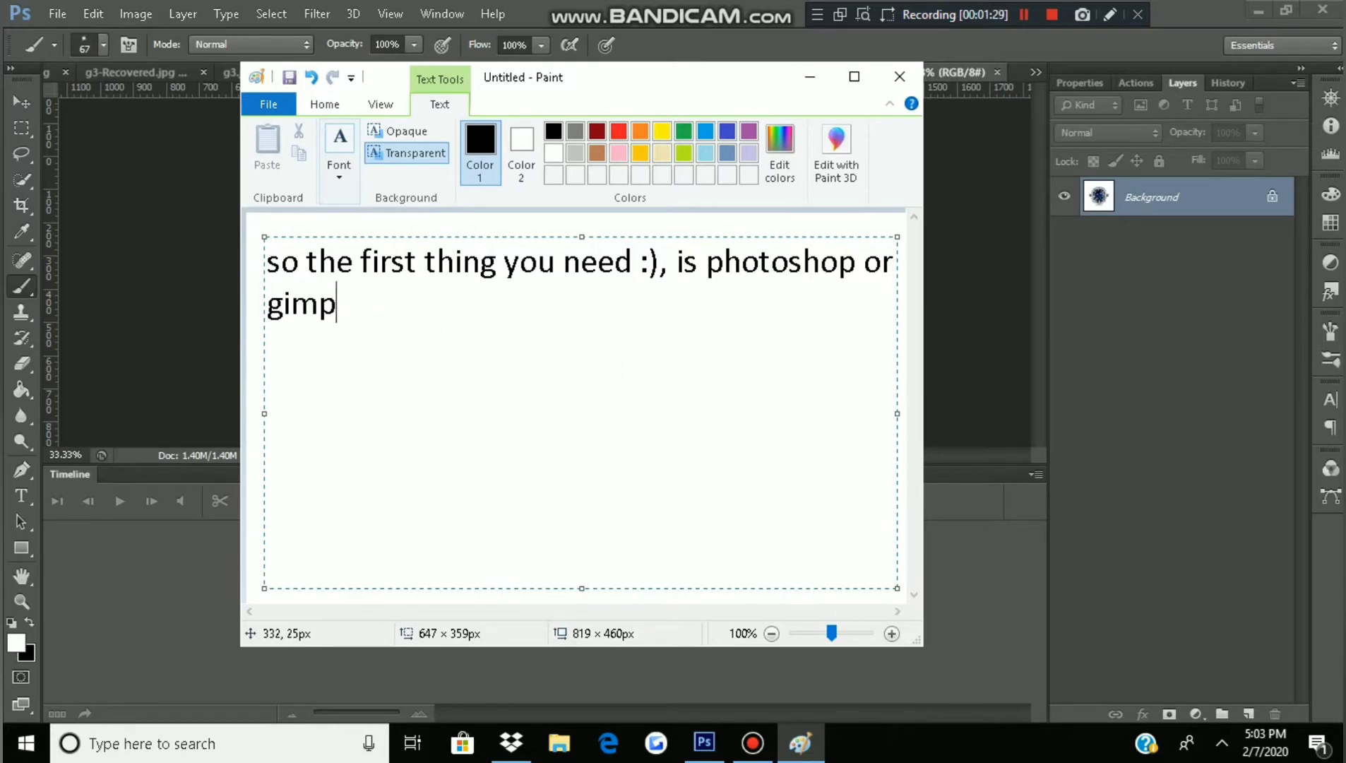
{"action": "key", "text": "BackSpace"}
{"action": "key", "text": "BackSpace"}
{"action": "key", "text": "BackSpace"}
{"action": "key", "text": "BackSpace"}
{"action": "key", "text": "BackSpace"}
{"action": "key", "text": "BackSpace"}
{"action": "key", "text": "BackSpace"}
{"action": "key", "text": "BackSpace"}
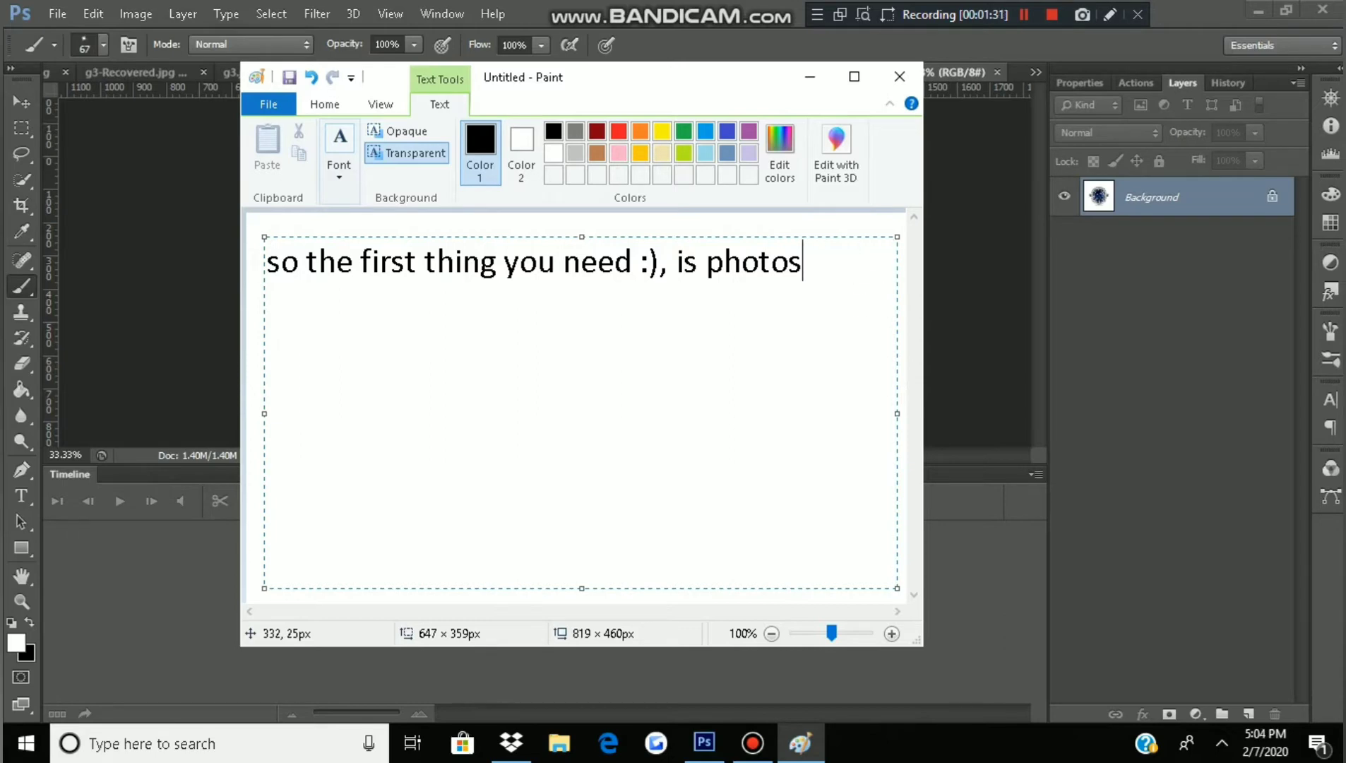
{"action": "key", "text": "BackSpace"}
{"action": "key", "text": "BackSpace"}
{"action": "key", "text": "BackSpace"}
{"action": "key", "text": "BackSpace"}
{"action": "key", "text": "BackSpace"}
{"action": "key", "text": "BackSpace"}
{"action": "key", "text": "BackSpace"}
{"action": "key", "text": "BackSpace"}
{"action": "key", "text": "BackSpace"}
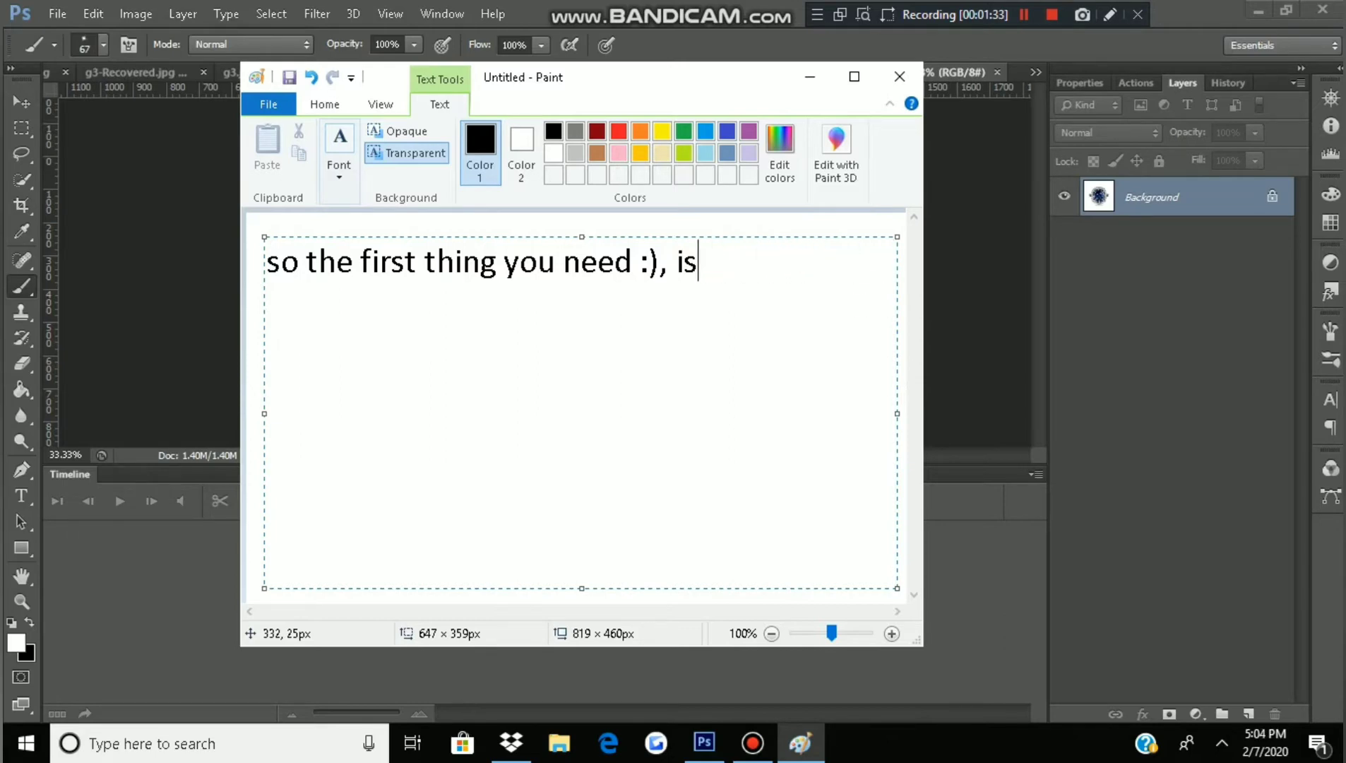
{"action": "key", "text": "BackSpace"}
{"action": "key", "text": "BackSpace"}
{"action": "key", "text": "BackSpace"}
{"action": "key", "text": "BackSpace"}
{"action": "key", "text": "BackSpace"}
{"action": "key", "text": "BackSpace"}
{"action": "key", "text": "BackSpace"}
{"action": "key", "text": "BackSpace"}
{"action": "key", "text": "BackSpace"}
{"action": "key", "text": "BackSpace"}
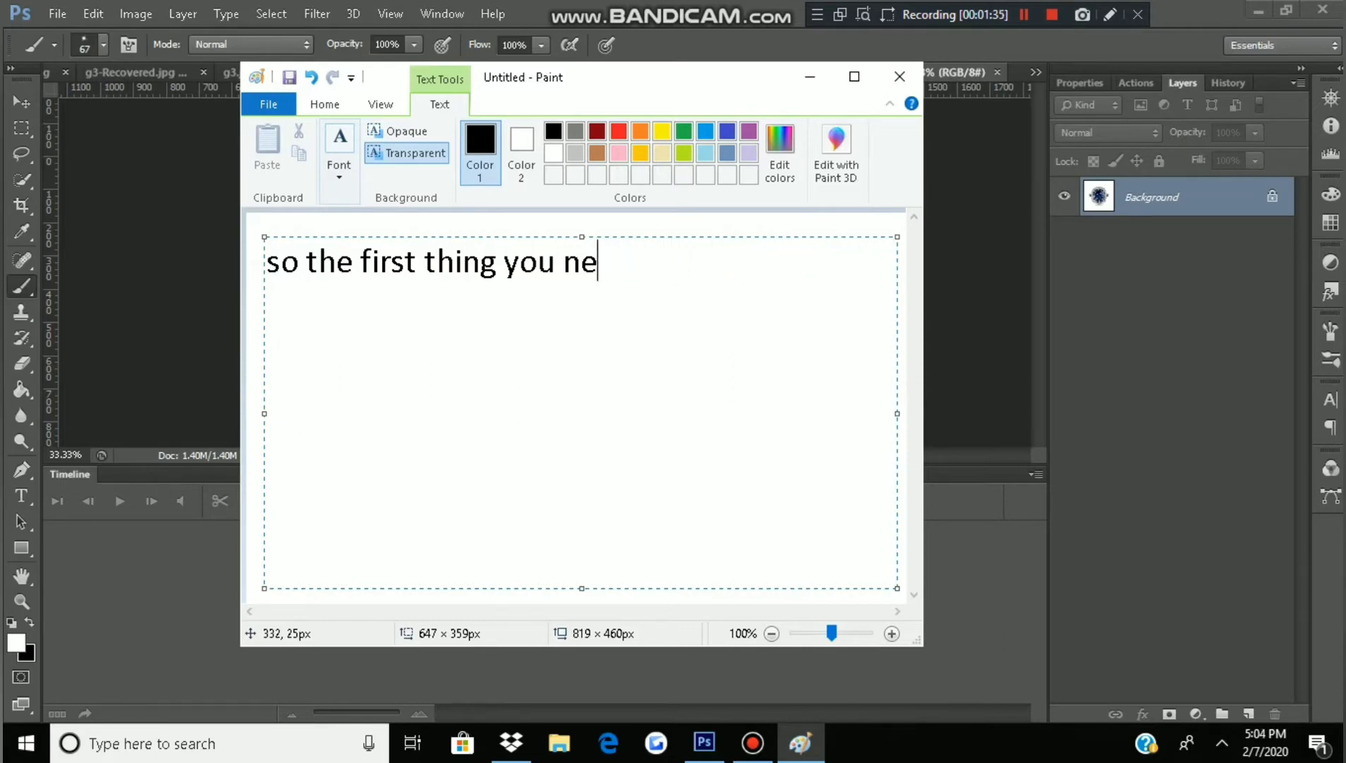
{"action": "key", "text": "BackSpace"}
{"action": "key", "text": "BackSpace"}
{"action": "key", "text": "BackSpace"}
{"action": "key", "text": "BackSpace"}
{"action": "key", "text": "BackSpace"}
{"action": "key", "text": "BackSpace"}
{"action": "key", "text": "BackSpace"}
{"action": "key", "text": "BackSpace"}
{"action": "key", "text": "BackSpace"}
{"action": "key", "text": "BackSpace"}
{"action": "key", "text": "BackSpace"}
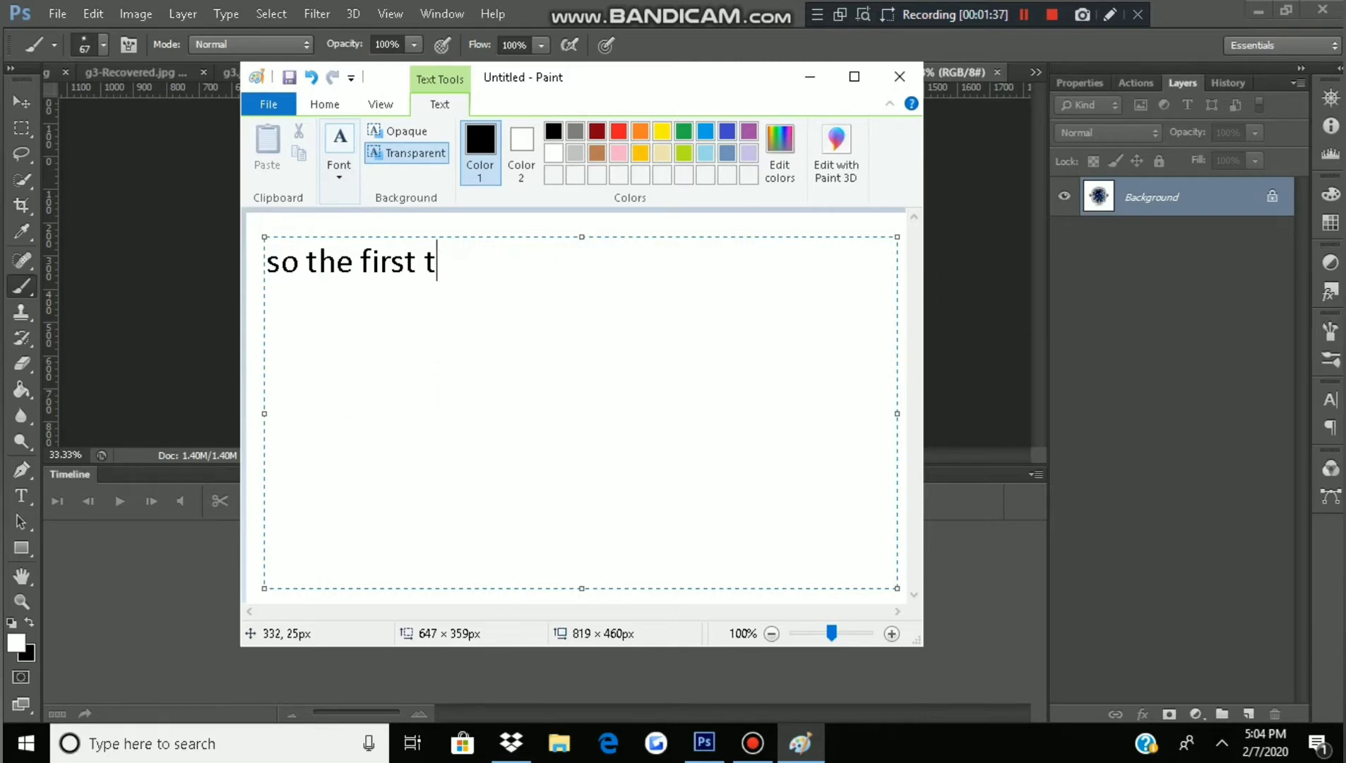
{"action": "key", "text": "BackSpace"}
{"action": "key", "text": "BackSpace"}
{"action": "key", "text": "BackSpace"}
{"action": "key", "text": "BackSpace"}
{"action": "key", "text": "BackSpace"}
{"action": "key", "text": "BackSpace"}
{"action": "key", "text": "BackSpace"}
{"action": "key", "text": "BackSpace"}
{"action": "key", "text": "BackSpace"}
{"action": "key", "text": "BackSpace"}
{"action": "key", "text": "BackSpace"}
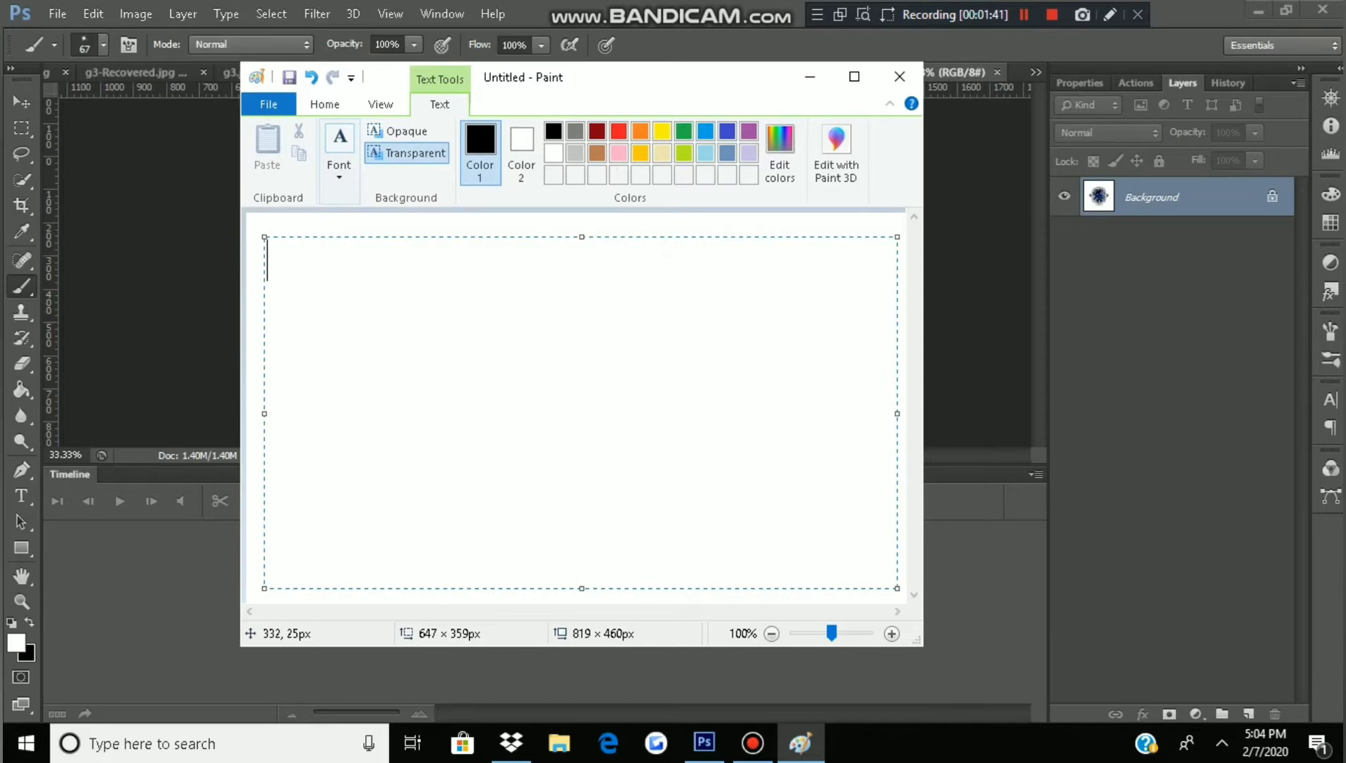
Step: Write "we are going to clean a texture." in the empty text box
{"action": "type", "text": "we are go"}
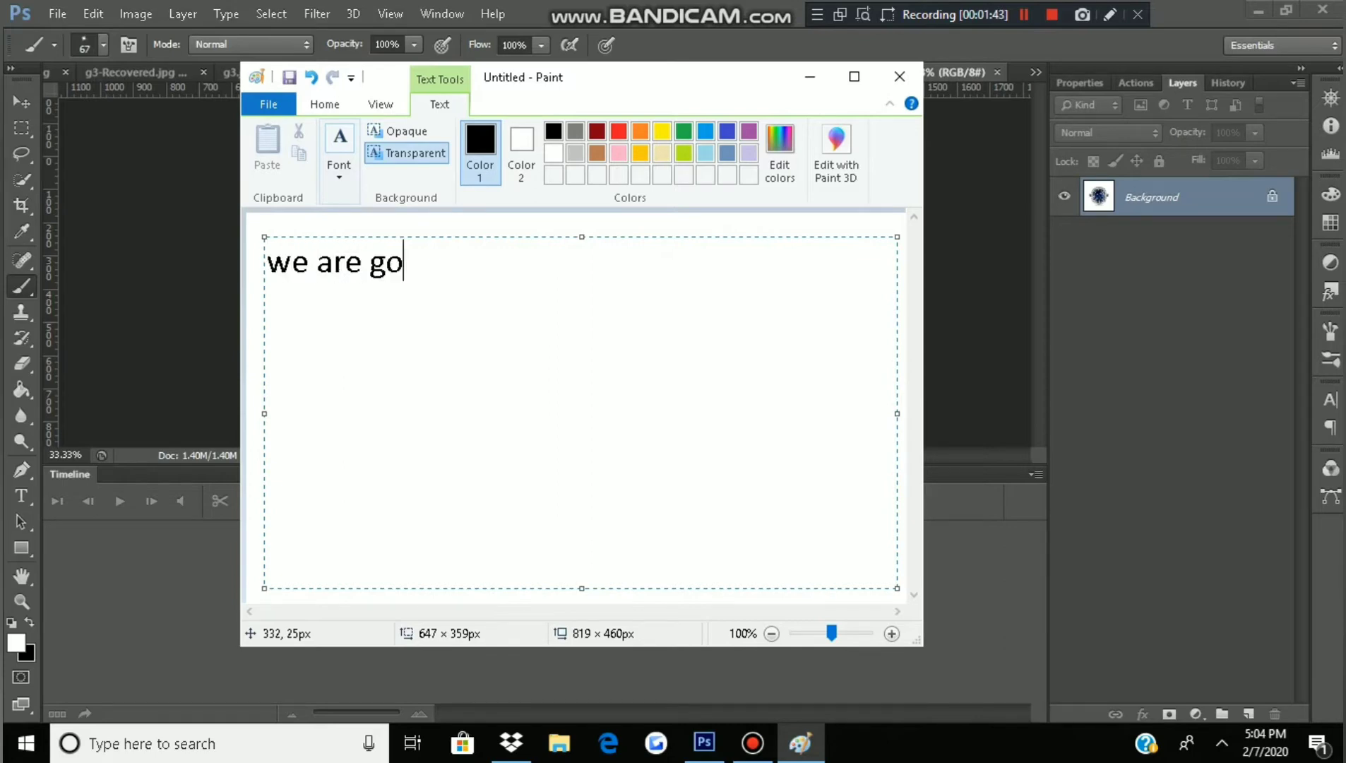
{"action": "type", "text": "ing to cl"}
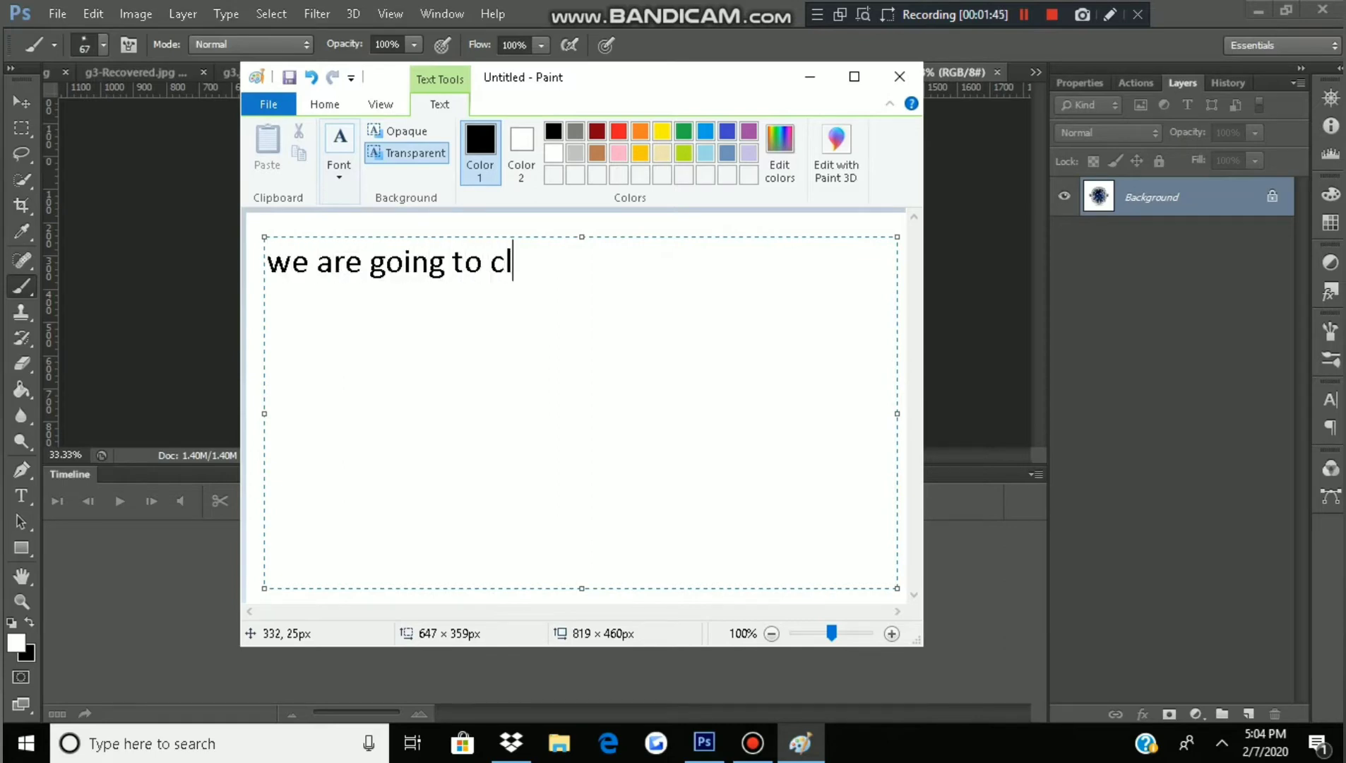
{"action": "type", "text": "ean a tex"}
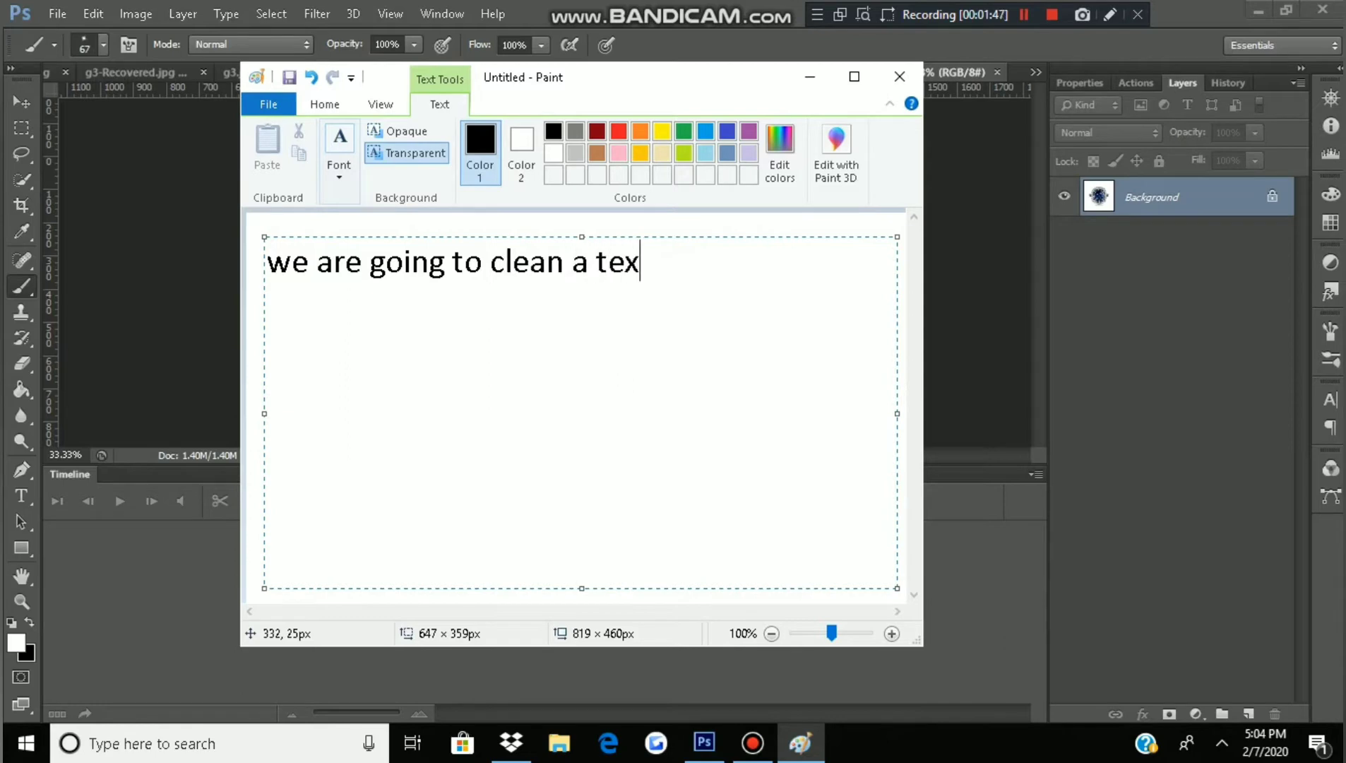
{"action": "type", "text": "ture."}
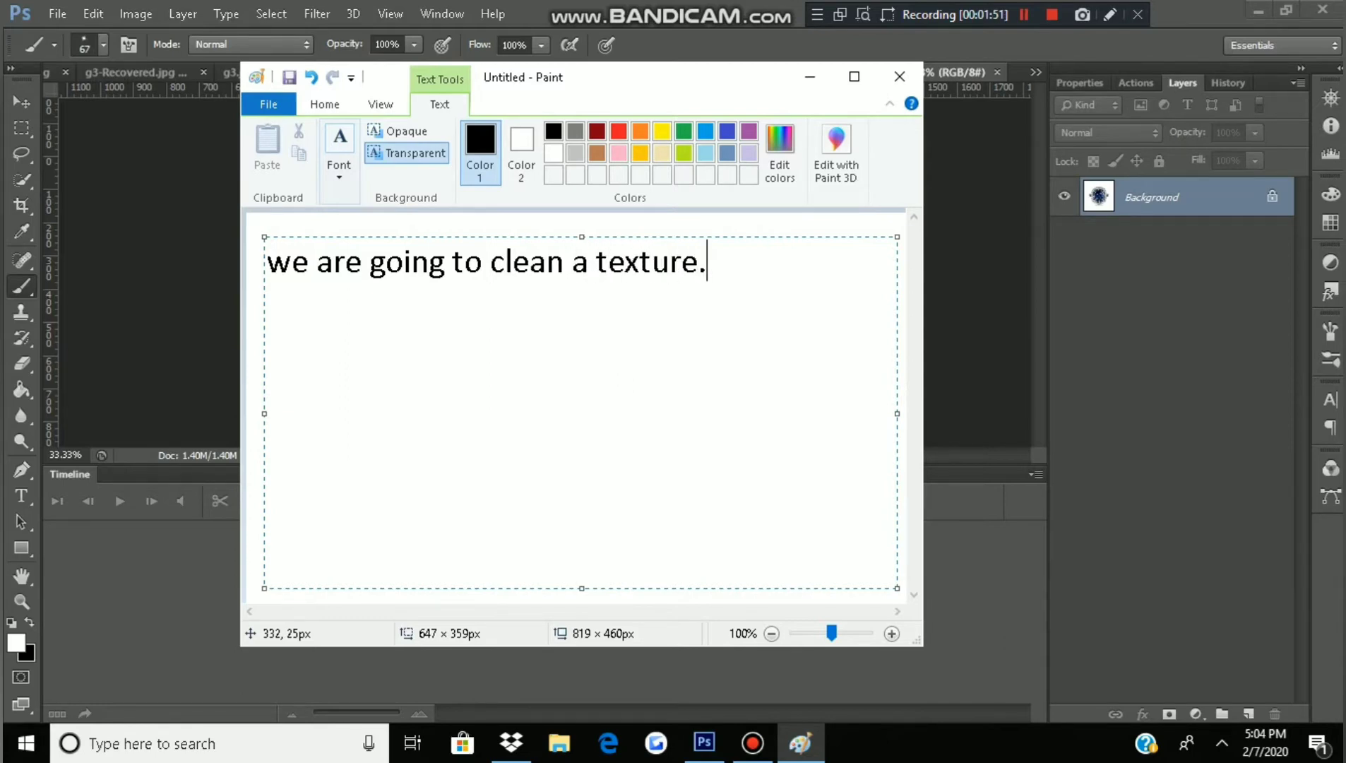
Step: Erase the whole sentence about cleaning a texture and minimize Paint to show the ring image in Photoshop
{"action": "key", "text": "BackSpace"}
{"action": "key", "text": "BackSpace"}
{"action": "key", "text": "BackSpace"}
{"action": "key", "text": "BackSpace"}
{"action": "key", "text": "BackSpace"}
{"action": "key", "text": "BackSpace"}
{"action": "key", "text": "BackSpace"}
{"action": "key", "text": "BackSpace"}
{"action": "key", "text": "BackSpace"}
{"action": "key", "text": "BackSpace"}
{"action": "key", "text": "BackSpace"}
{"action": "key", "text": "BackSpace"}
{"action": "key", "text": "BackSpace"}
{"action": "key", "text": "BackSpace"}
{"action": "key", "text": "BackSpace"}
{"action": "key", "text": "BackSpace"}
{"action": "key", "text": "BackSpace"}
{"action": "key", "text": "BackSpace"}
{"action": "key", "text": "BackSpace"}
{"action": "key", "text": "BackSpace"}
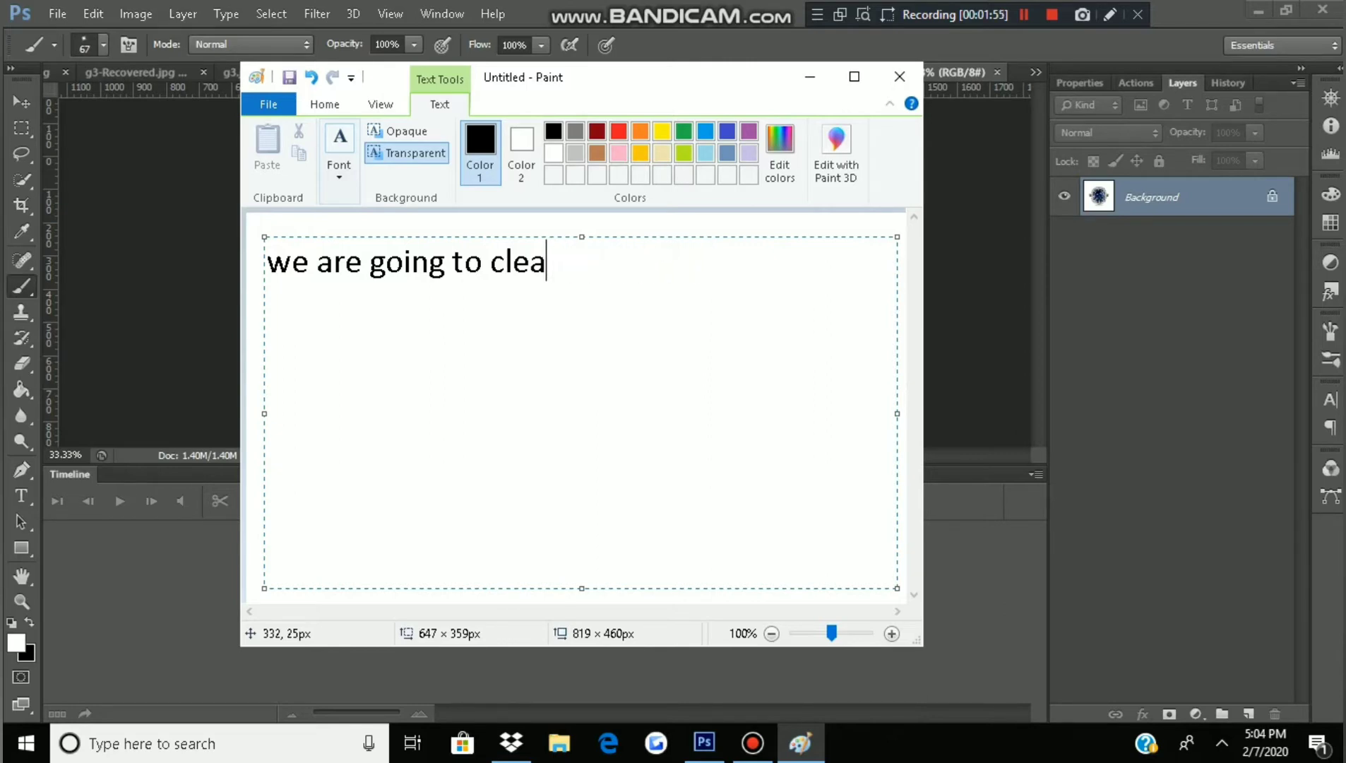
{"action": "key", "text": "BackSpace"}
{"action": "key", "text": "BackSpace"}
{"action": "key", "text": "BackSpace"}
{"action": "key", "text": "BackSpace"}
{"action": "key", "text": "BackSpace"}
{"action": "key", "text": "BackSpace"}
{"action": "key", "text": "BackSpace"}
{"action": "key", "text": "BackSpace"}
{"action": "key", "text": "BackSpace"}
{"action": "key", "text": "BackSpace"}
{"action": "key", "text": "BackSpace"}
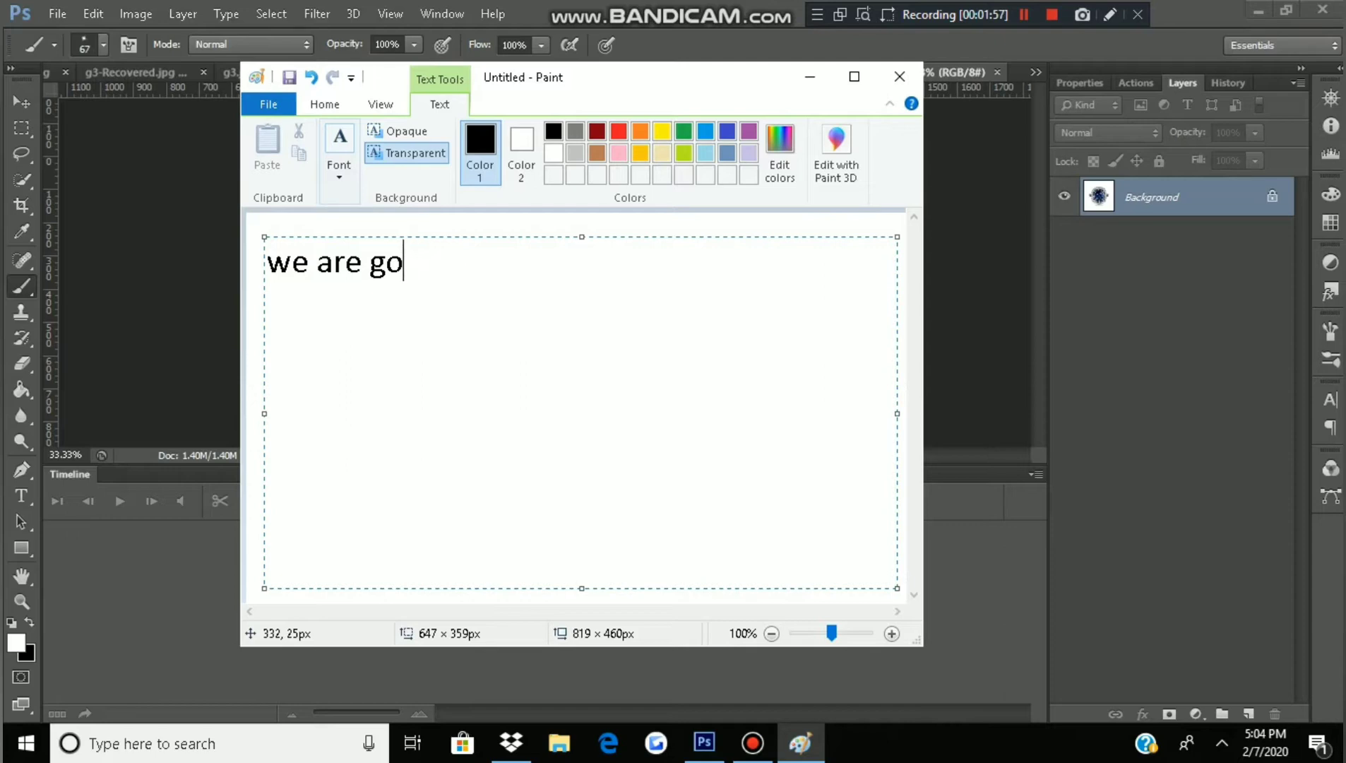
{"action": "key", "text": "BackSpace"}
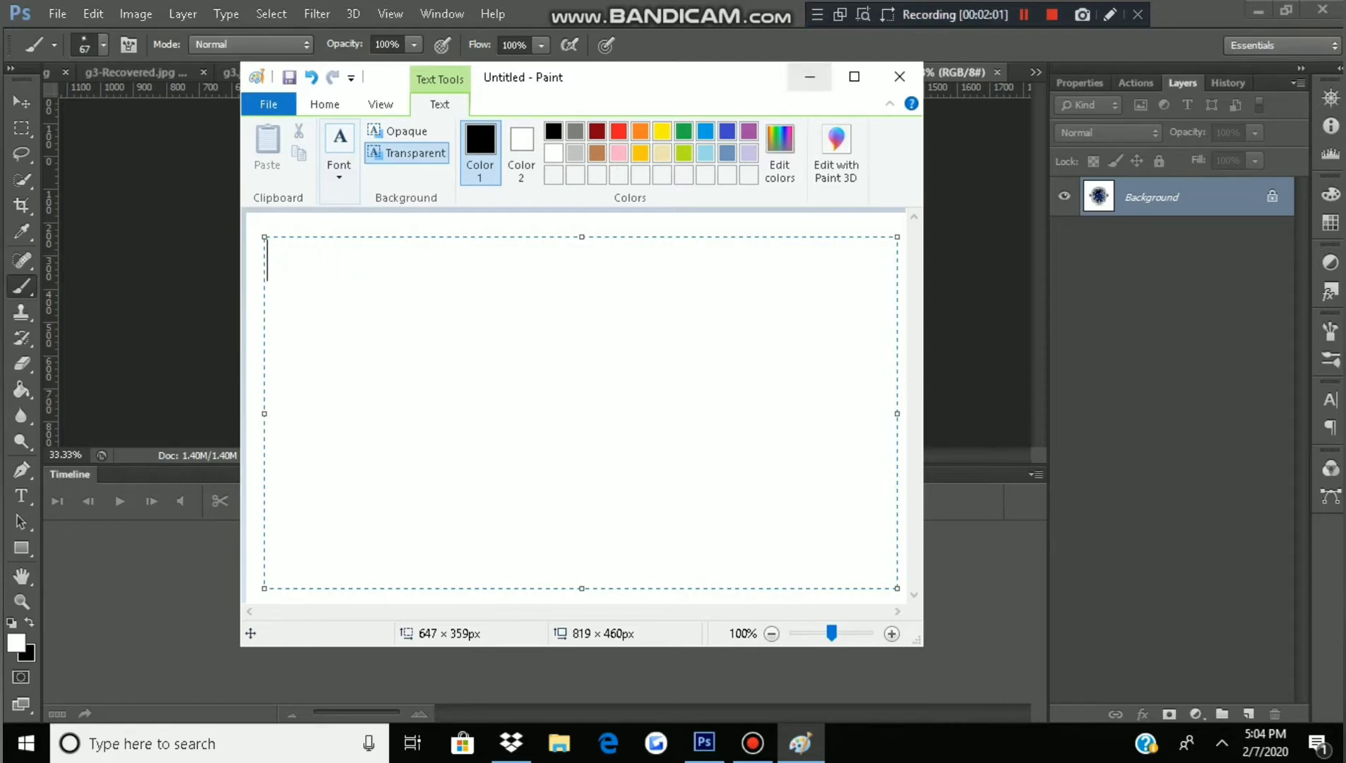
{"action": "left_click", "coordinate": [810, 76]}
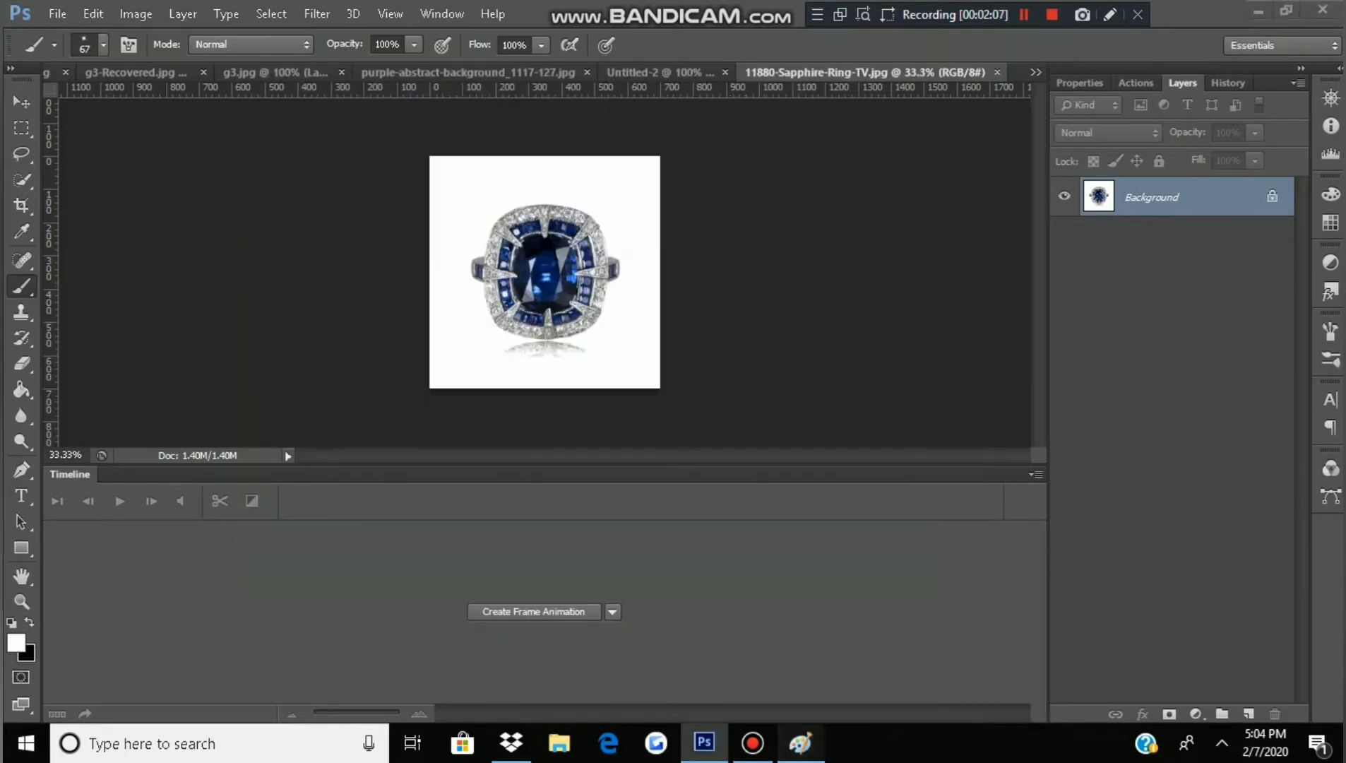
Step: Return to Paint and write "here i have a ring." in the text box
{"action": "left_click", "coordinate": [800, 742]}
{"action": "type", "text": "here i "}
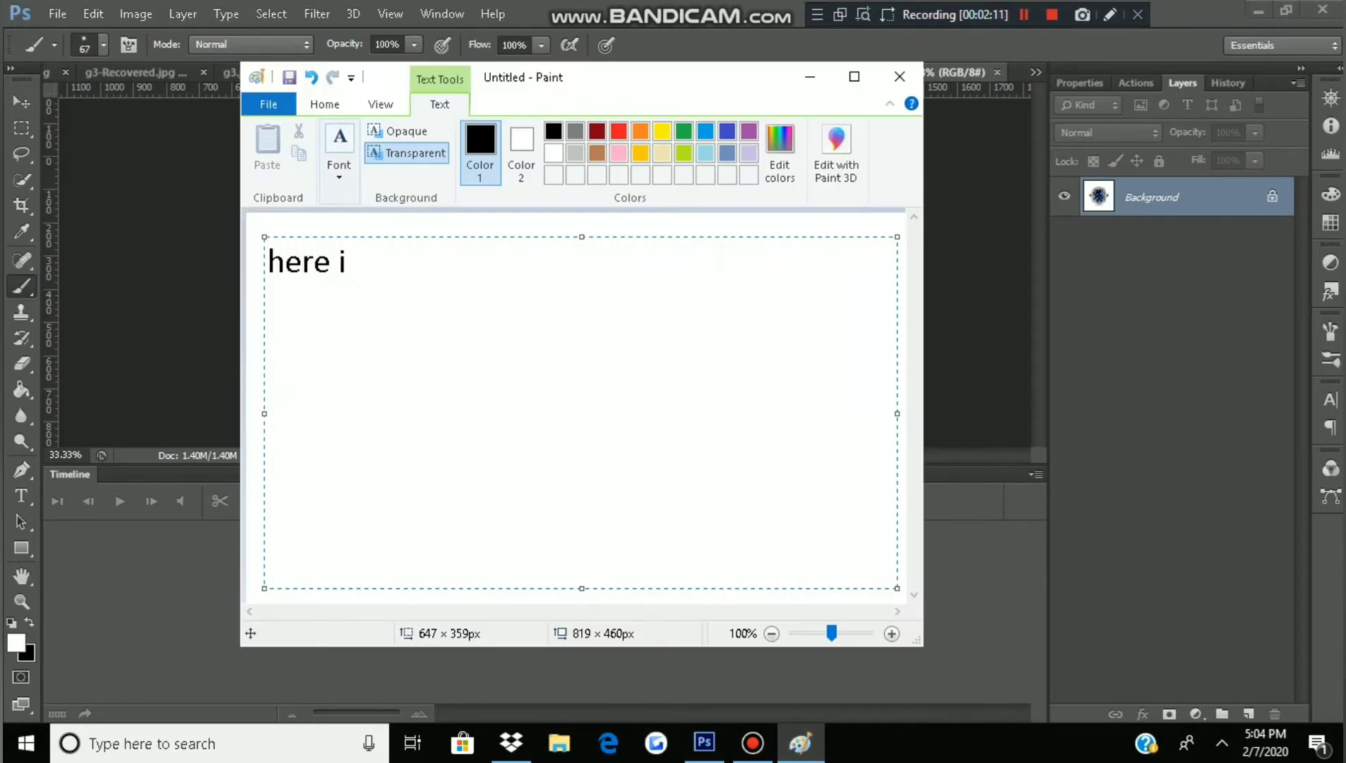
{"action": "type", "text": "have a rin"}
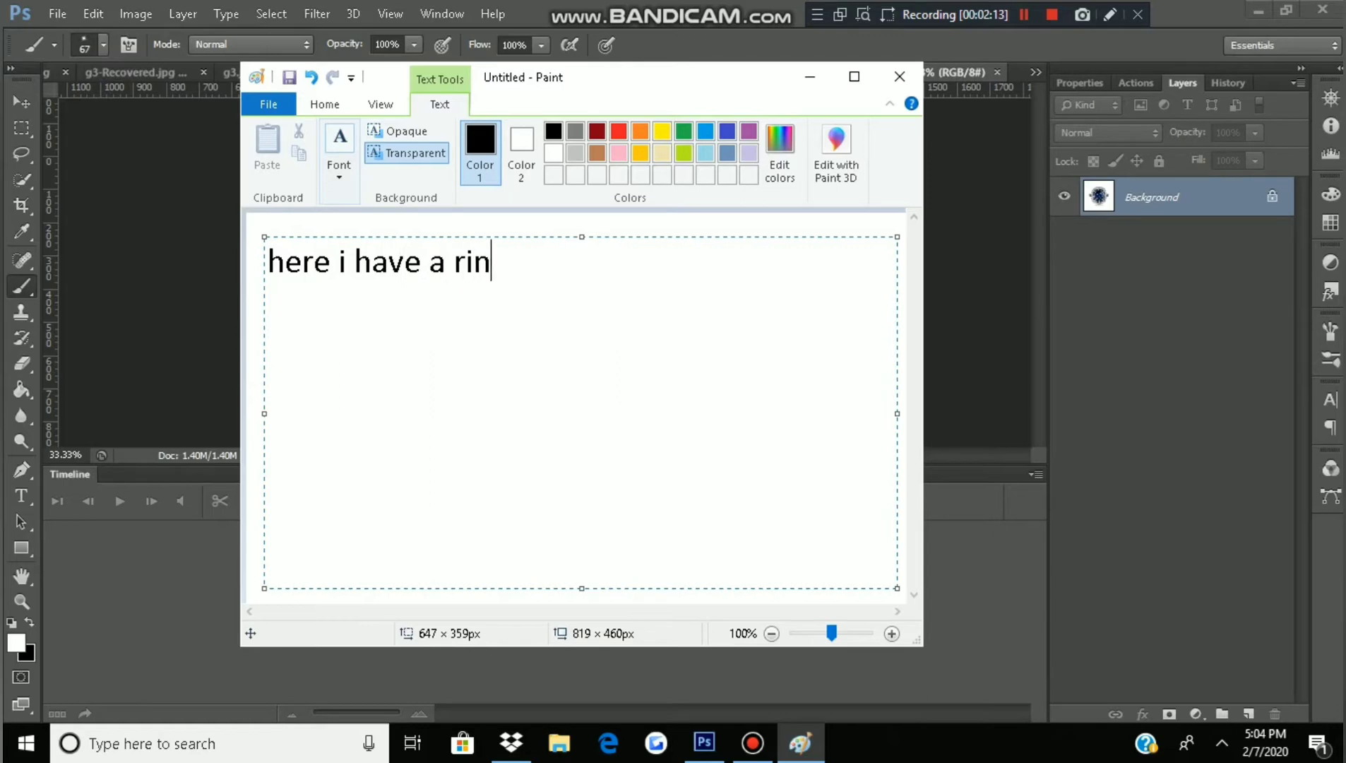
{"action": "type", "text": "g."}
Step: Delete the sentence introducing the ring from the text box
{"action": "key", "text": "BackSpace"}
{"action": "key", "text": "BackSpace"}
{"action": "key", "text": "BackSpace"}
{"action": "key", "text": "BackSpace"}
{"action": "key", "text": "BackSpace"}
{"action": "key", "text": "BackSpace"}
{"action": "key", "text": "BackSpace"}
{"action": "key", "text": "BackSpace"}
{"action": "key", "text": "BackSpace"}
{"action": "key", "text": "BackSpace"}
{"action": "key", "text": "BackSpace"}
{"action": "key", "text": "BackSpace"}
{"action": "key", "text": "BackSpace"}
{"action": "key", "text": "BackSpace"}
{"action": "key", "text": "BackSpace"}
{"action": "key", "text": "BackSpace"}
{"action": "key", "text": "BackSpace"}
{"action": "key", "text": "BackSpace"}
{"action": "key", "text": "BackSpace"}
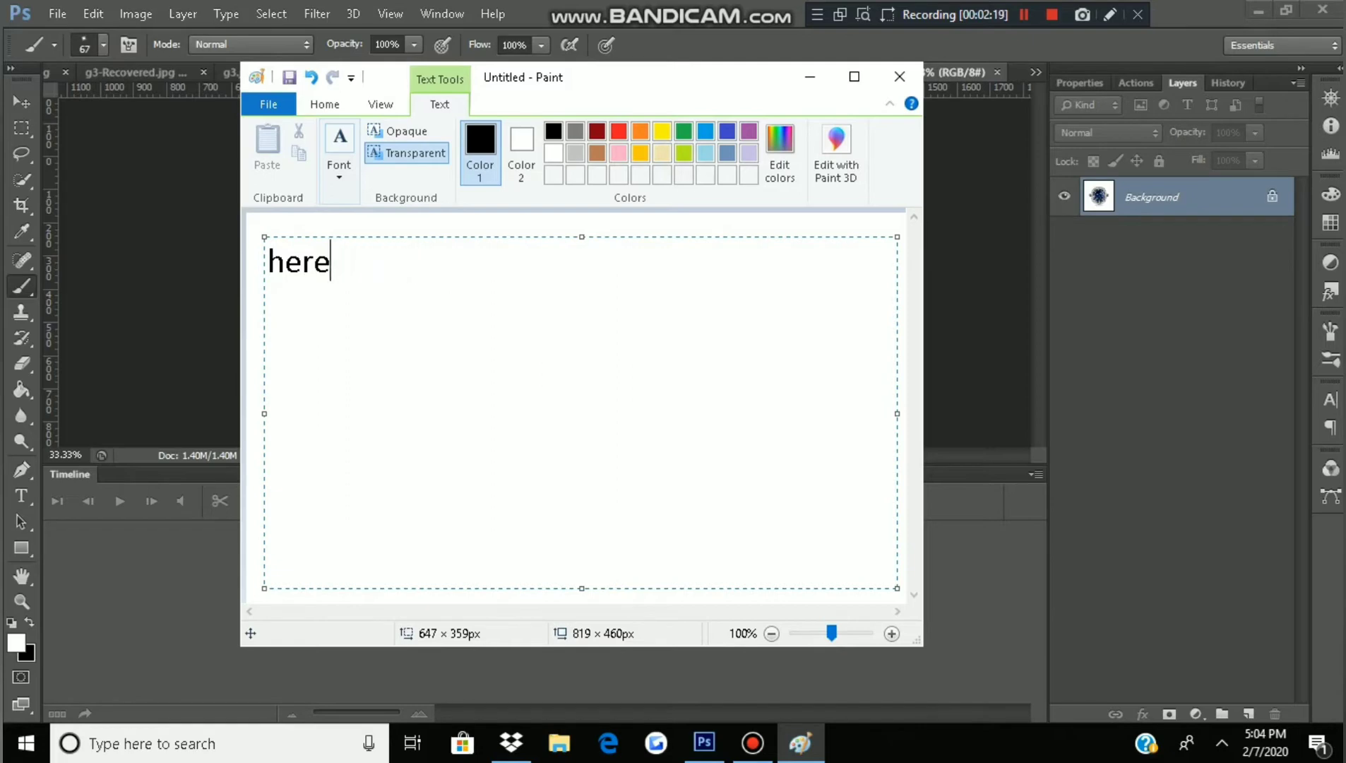
Step: Write "follow me. :)" in the cleared text box
{"action": "type", "text": "f"}
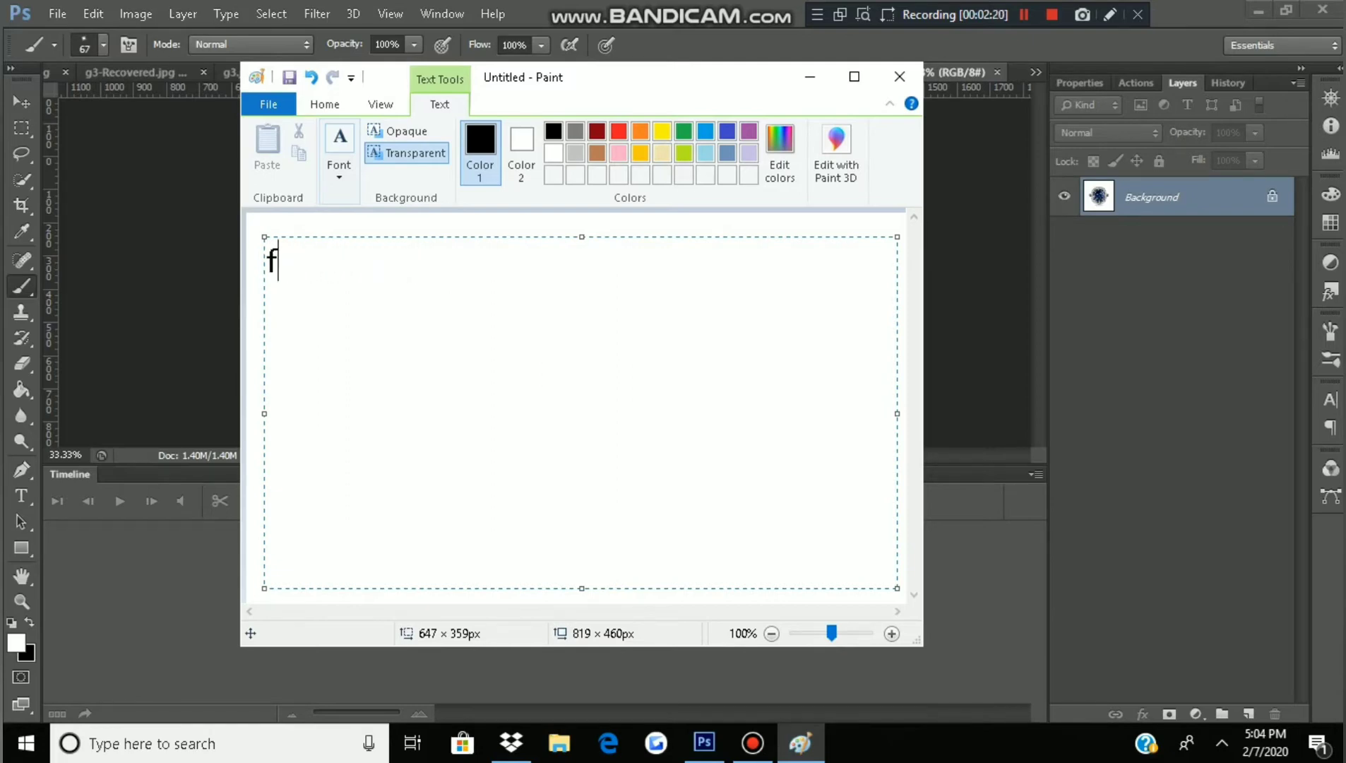
{"action": "type", "text": "ollow me. "}
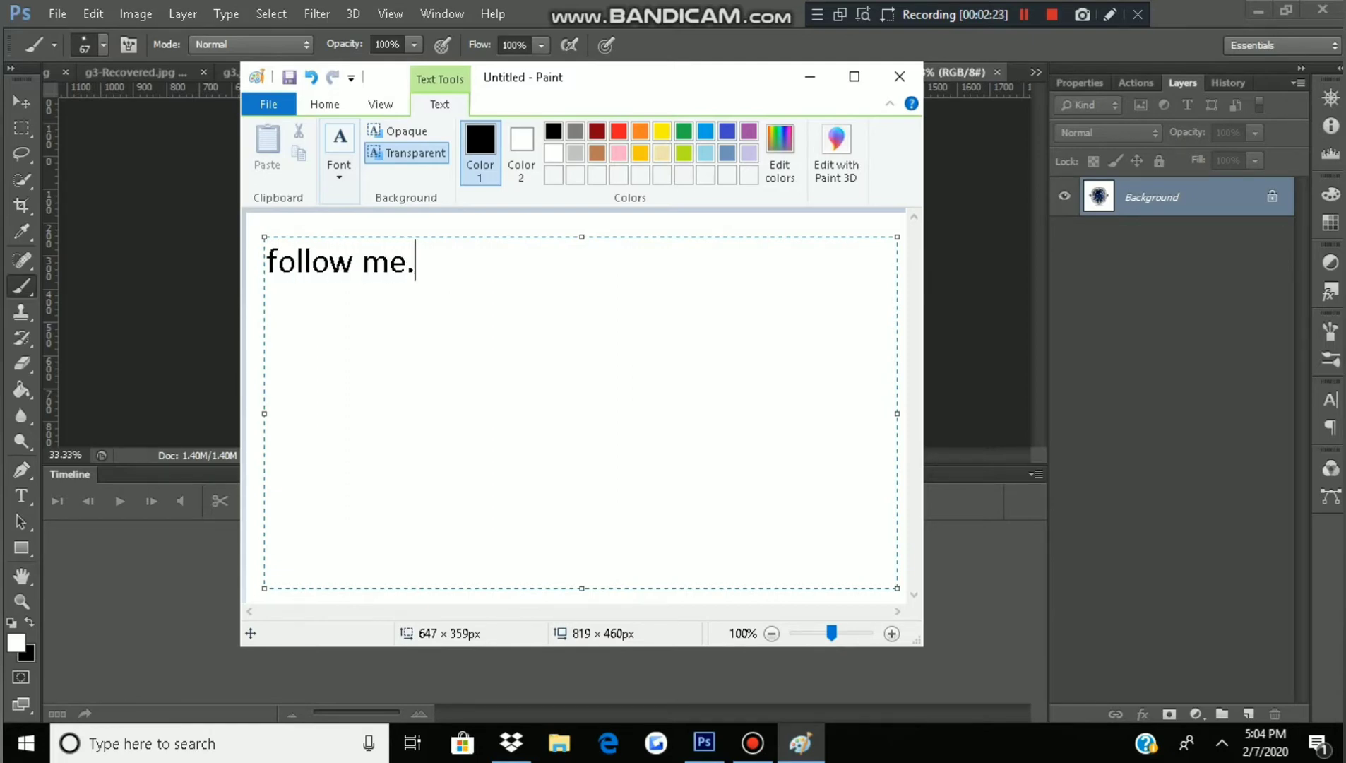
{"action": "type", "text": ":0"}
{"action": "key", "text": "BackSpace"}
{"action": "type", "text": ")\\"}
{"action": "key", "text": "BackSpace"}
Step: Erase the "follow me" message and switch to Photoshop with the sapphire ring image
{"action": "key", "text": "BackSpace"}
{"action": "key", "text": "BackSpace"}
{"action": "key", "text": "BackSpace"}
{"action": "key", "text": "BackSpace"}
{"action": "key", "text": "BackSpace"}
{"action": "key", "text": "BackSpace"}
{"action": "key", "text": "BackSpace"}
{"action": "key", "text": "BackSpace"}
{"action": "key", "text": "BackSpace"}
{"action": "key", "text": "BackSpace"}
{"action": "key", "text": "BackSpace"}
{"action": "key", "text": "BackSpace"}
{"action": "key", "text": "BackSpace"}
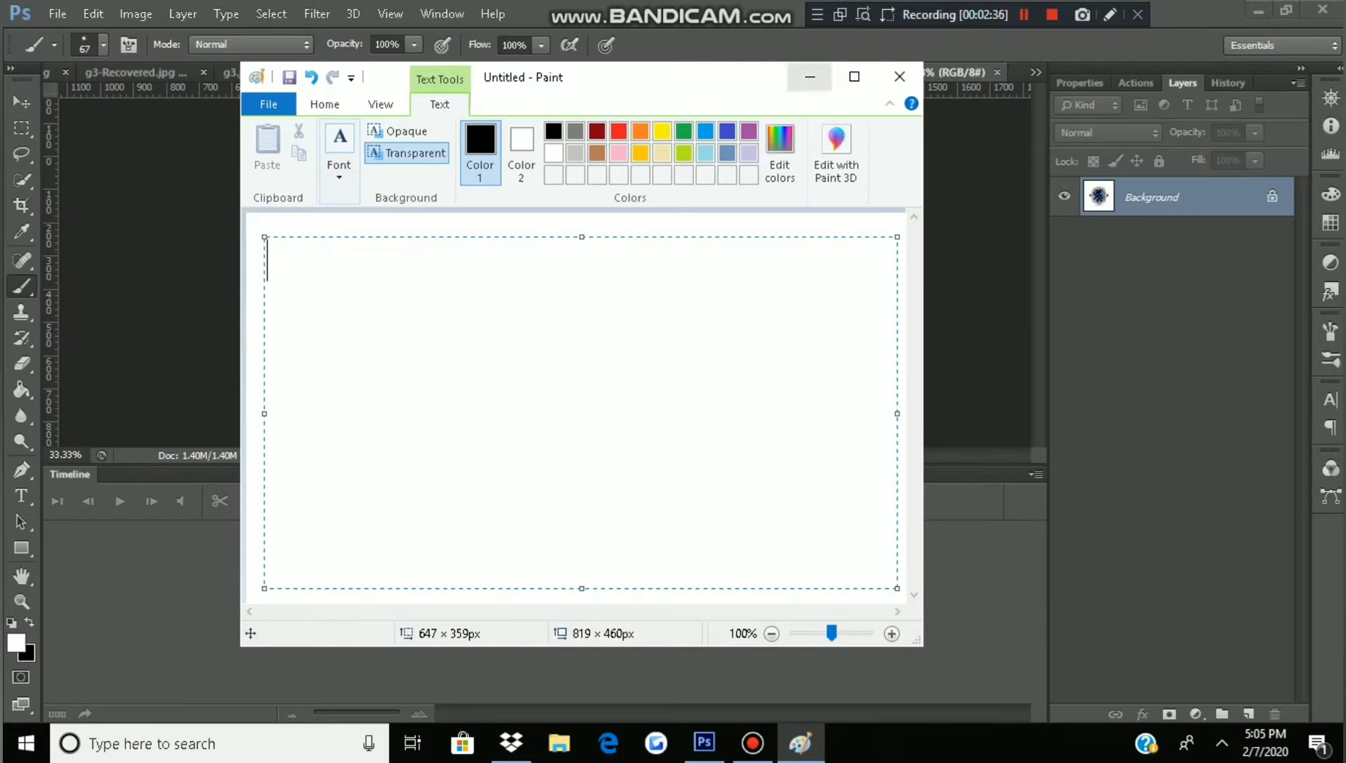
{"action": "key", "text": "alt+Tab"}
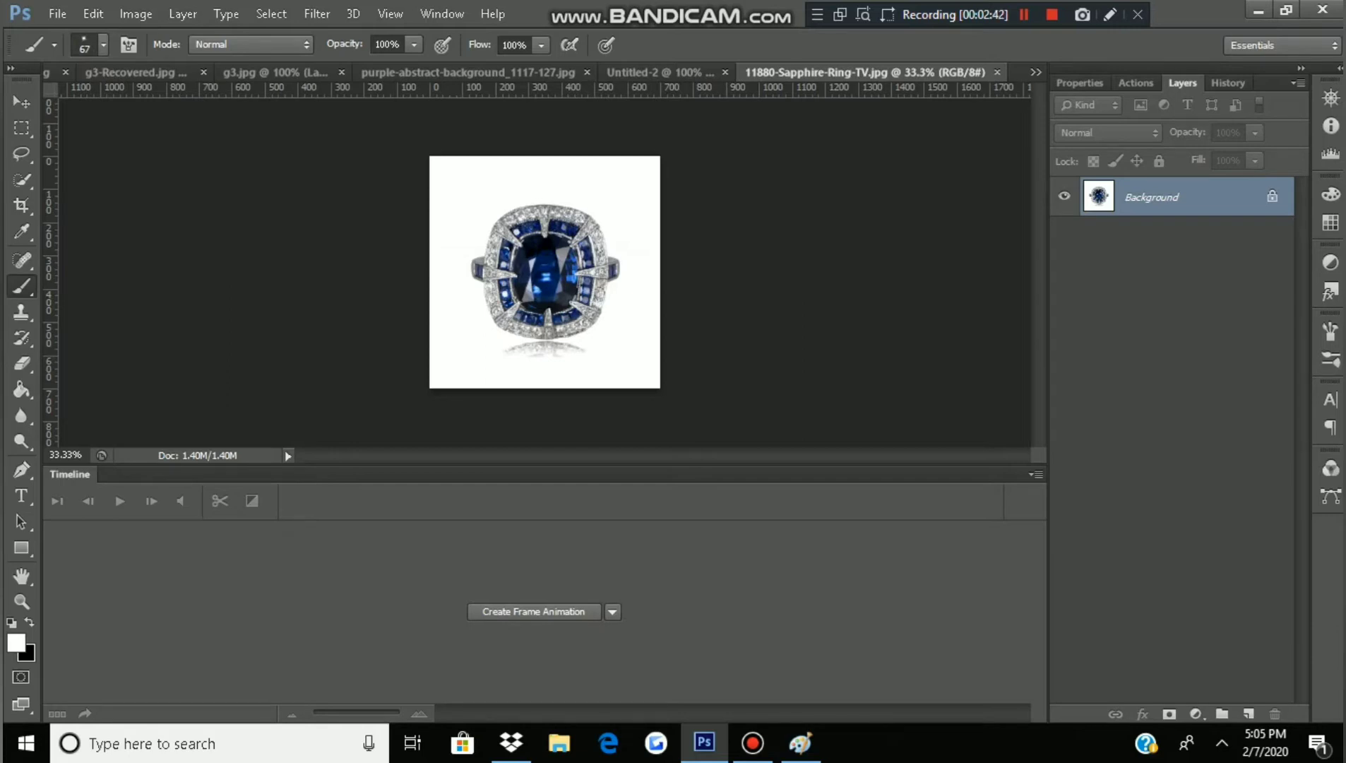
Step: Convert the ring image's Background layer to a smart object and rasterize the resulting layer
{"action": "right_click", "coordinate": [1130, 197]}
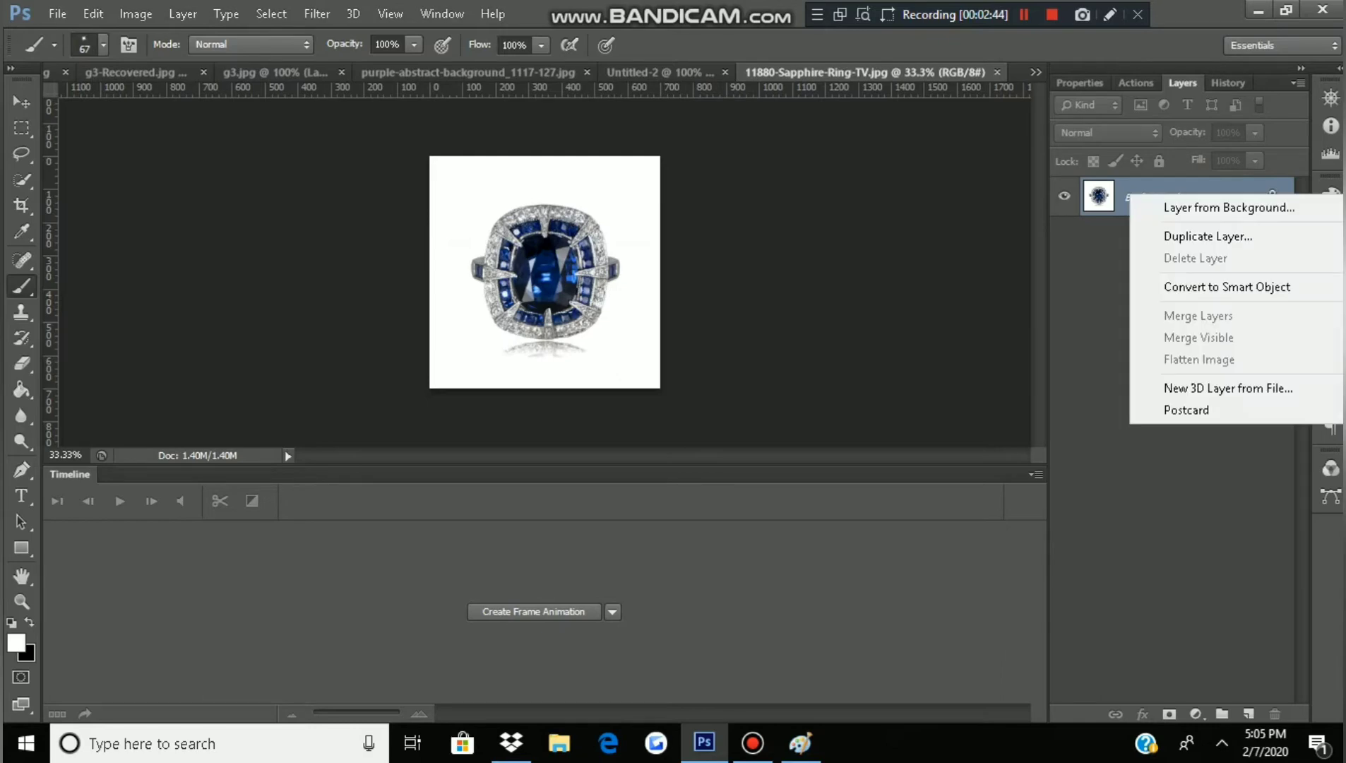
{"action": "key", "text": "Escape"}
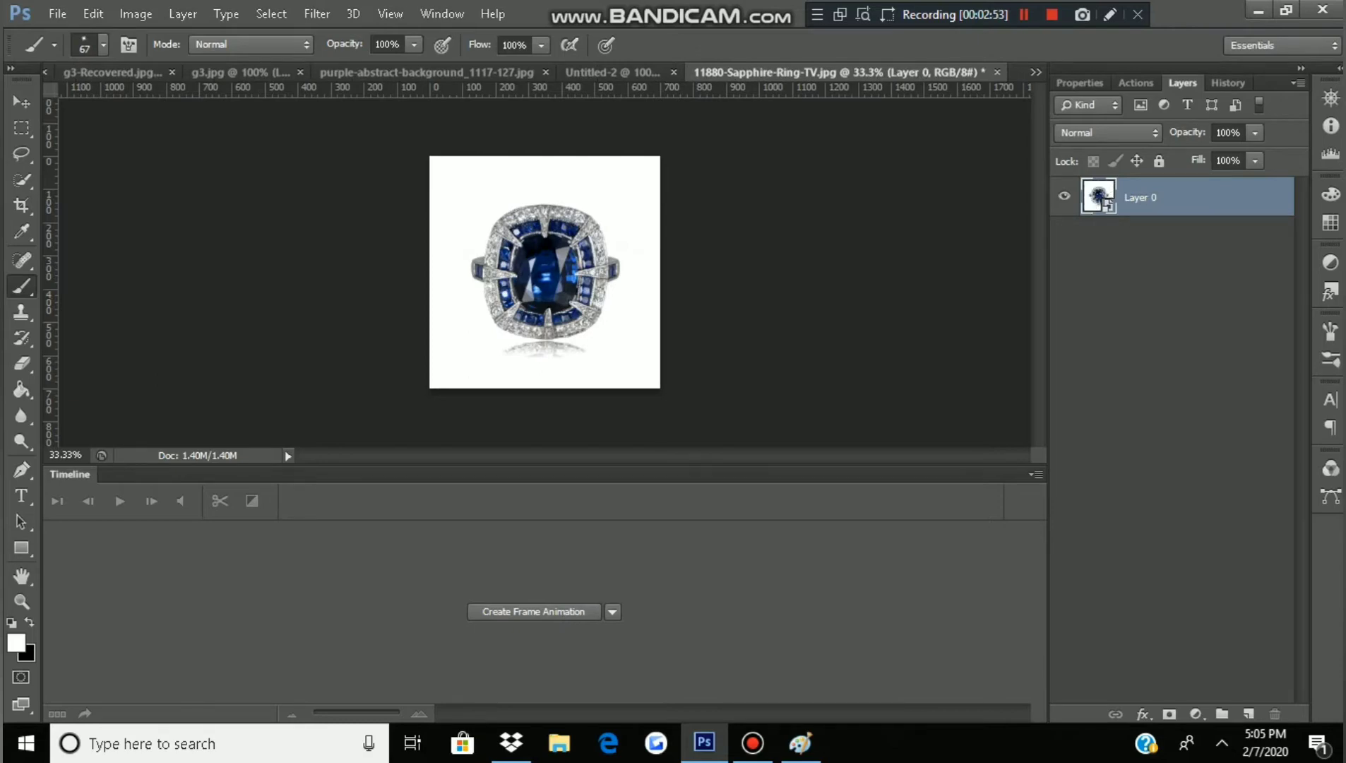
{"action": "right_click", "coordinate": [1151, 197]}
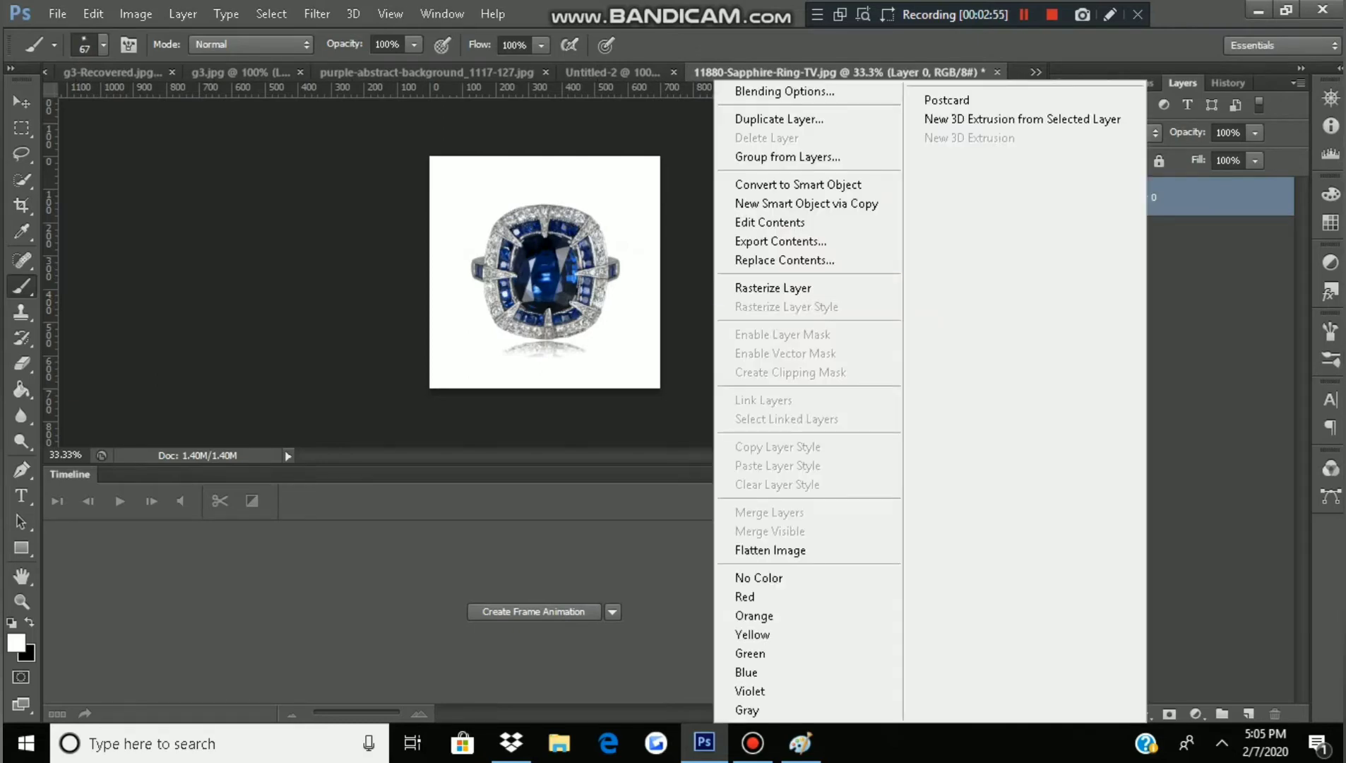
{"action": "left_click", "coordinate": [773, 287]}
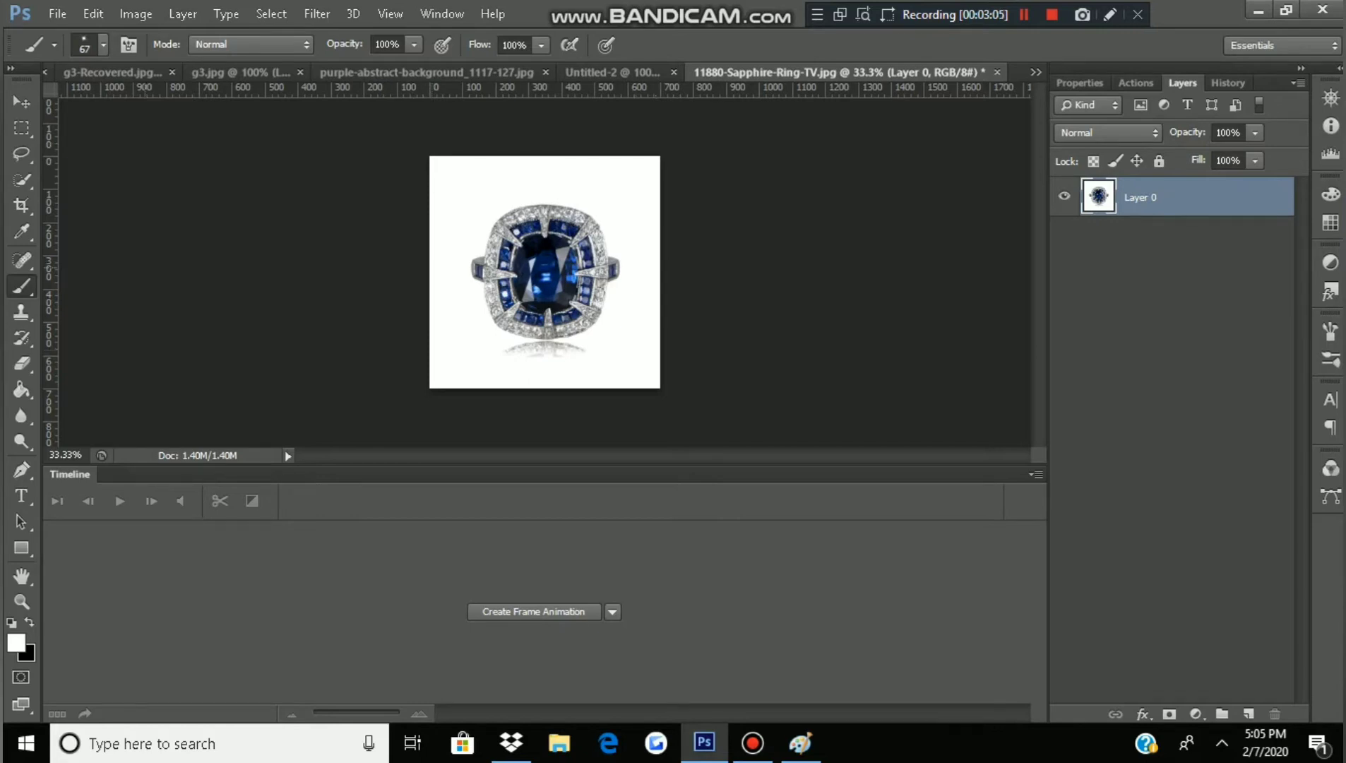
Step: Select the white background around the ring with the Magic Wand tool at tolerance 32
{"action": "left_click", "coordinate": [22, 180]}
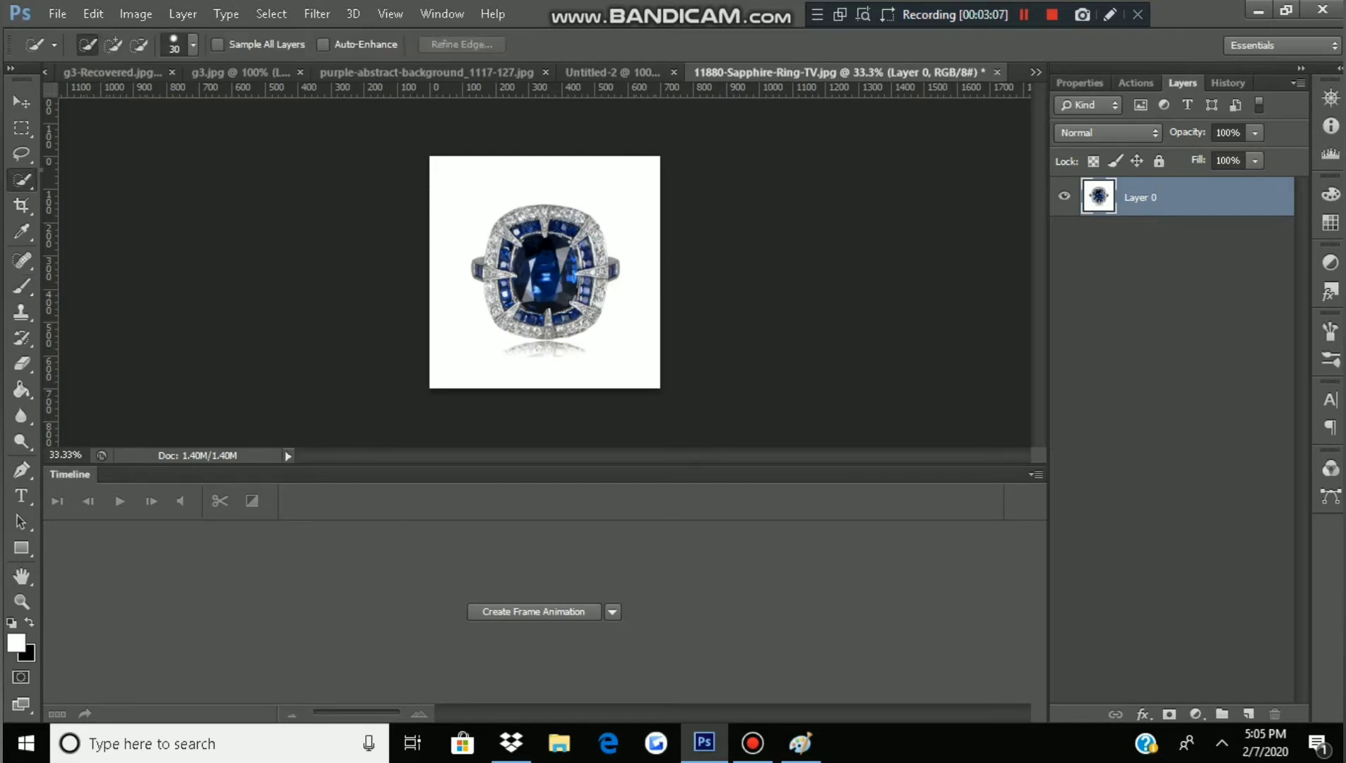
{"action": "left_click", "coordinate": [113, 195]}
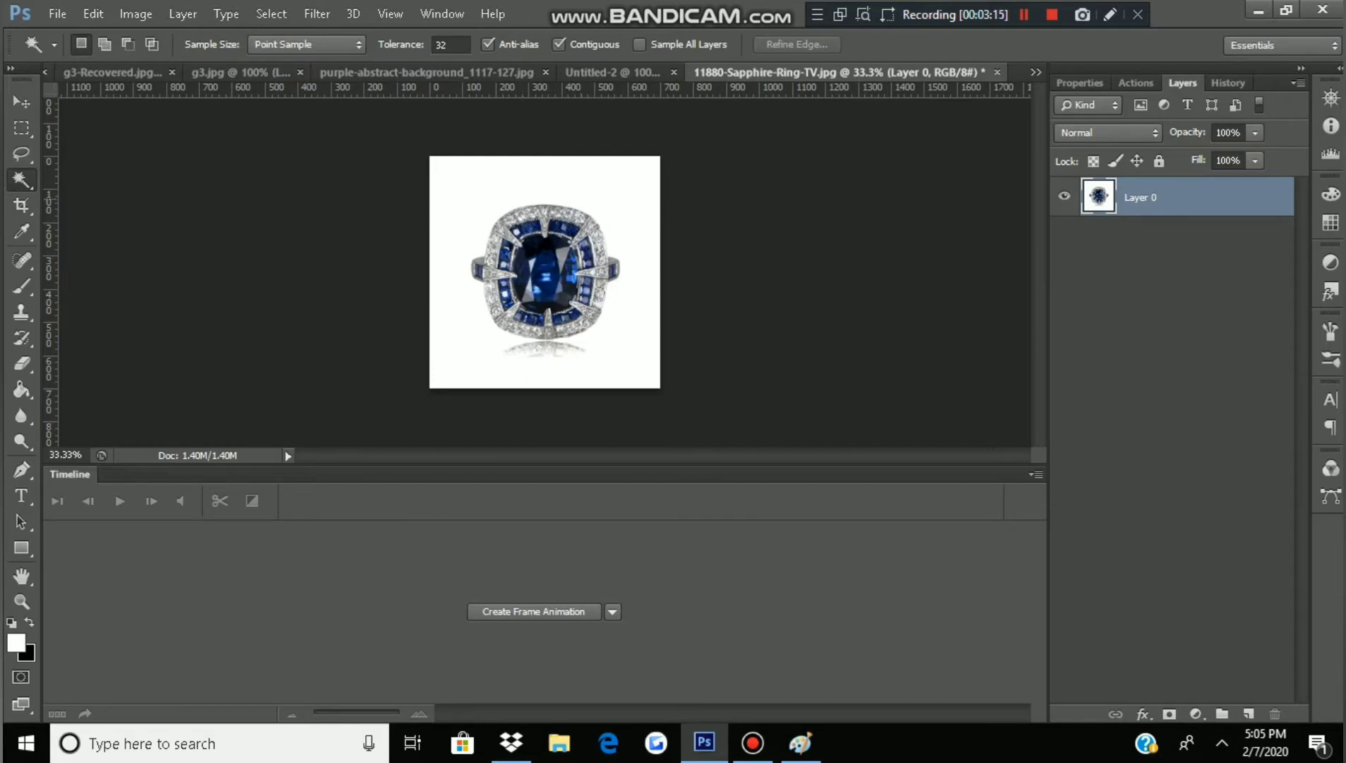
{"action": "key", "text": "ctrl+a"}
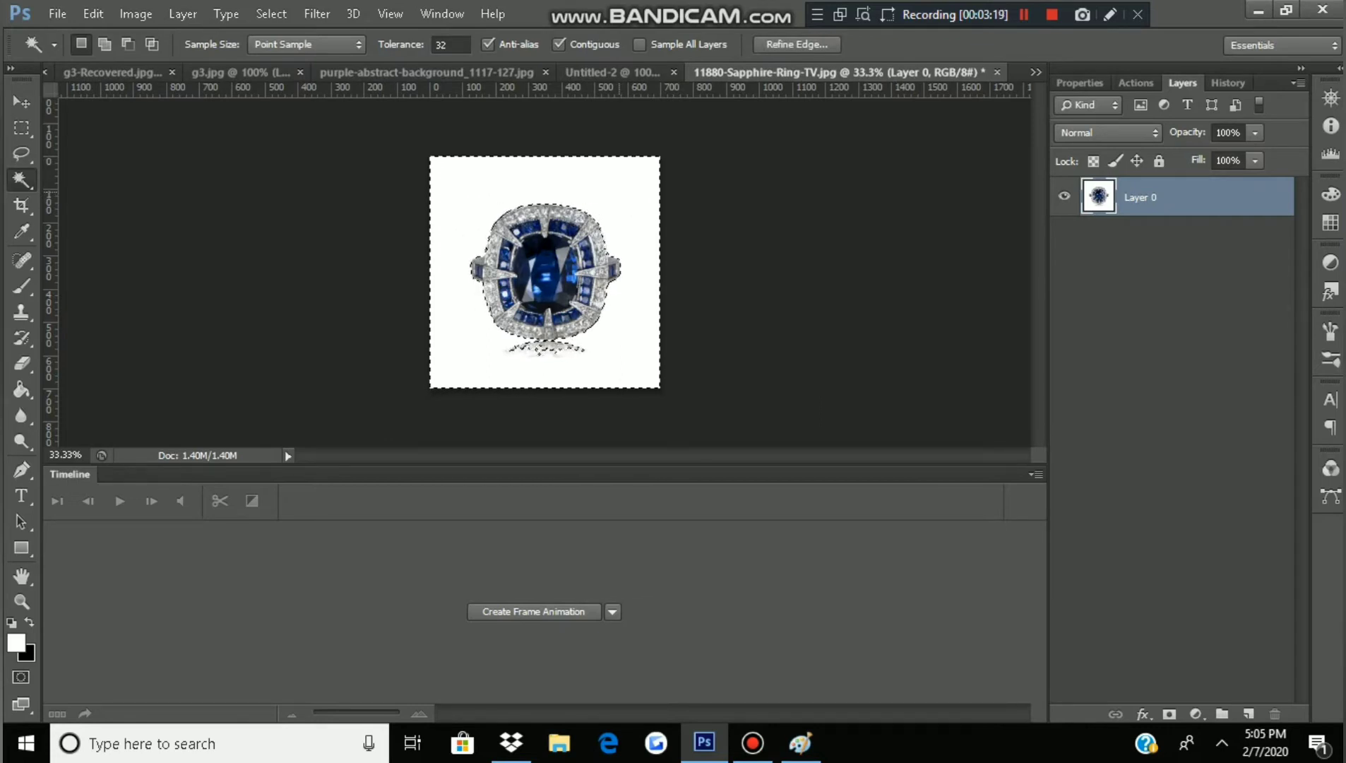
Step: Refine the edge of the white background selection with Smooth set to 16
{"action": "left_click", "coordinate": [317, 14]}
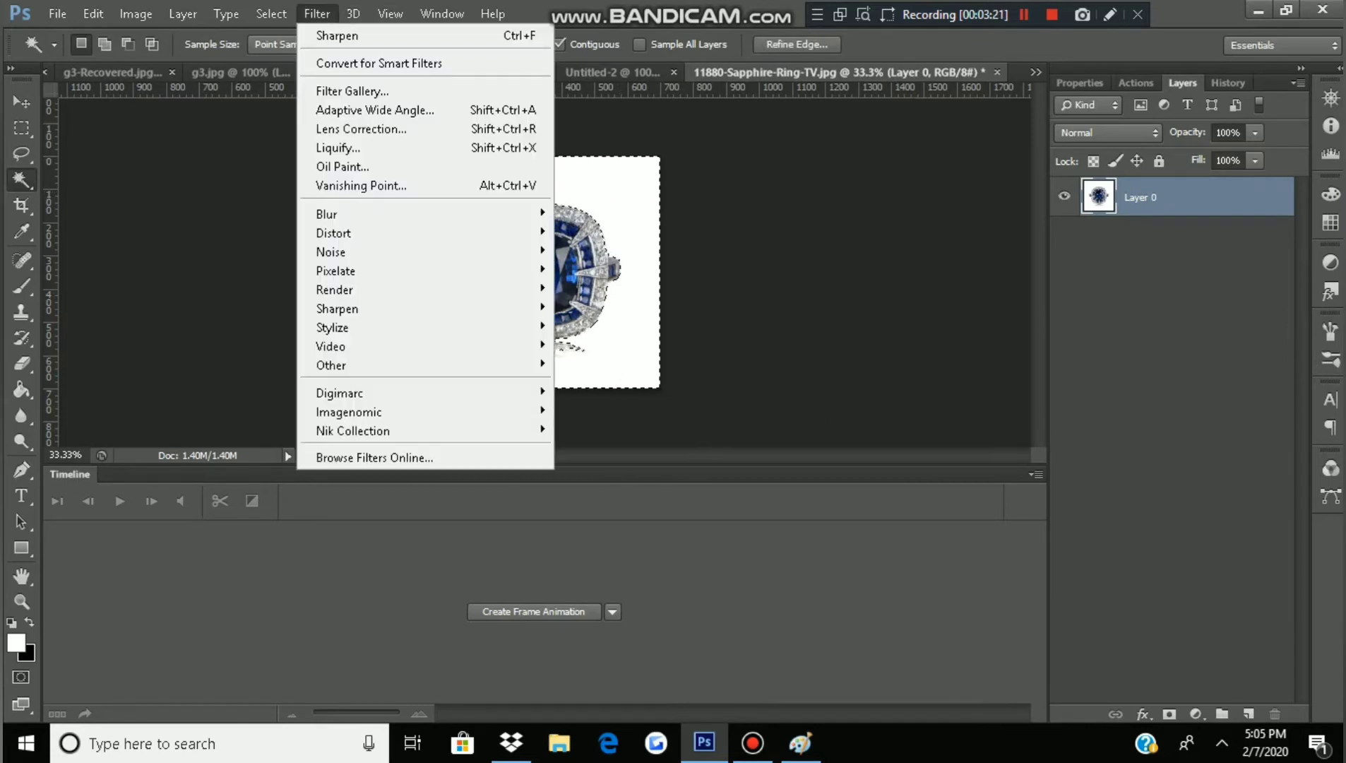
{"action": "key", "text": "Escape"}
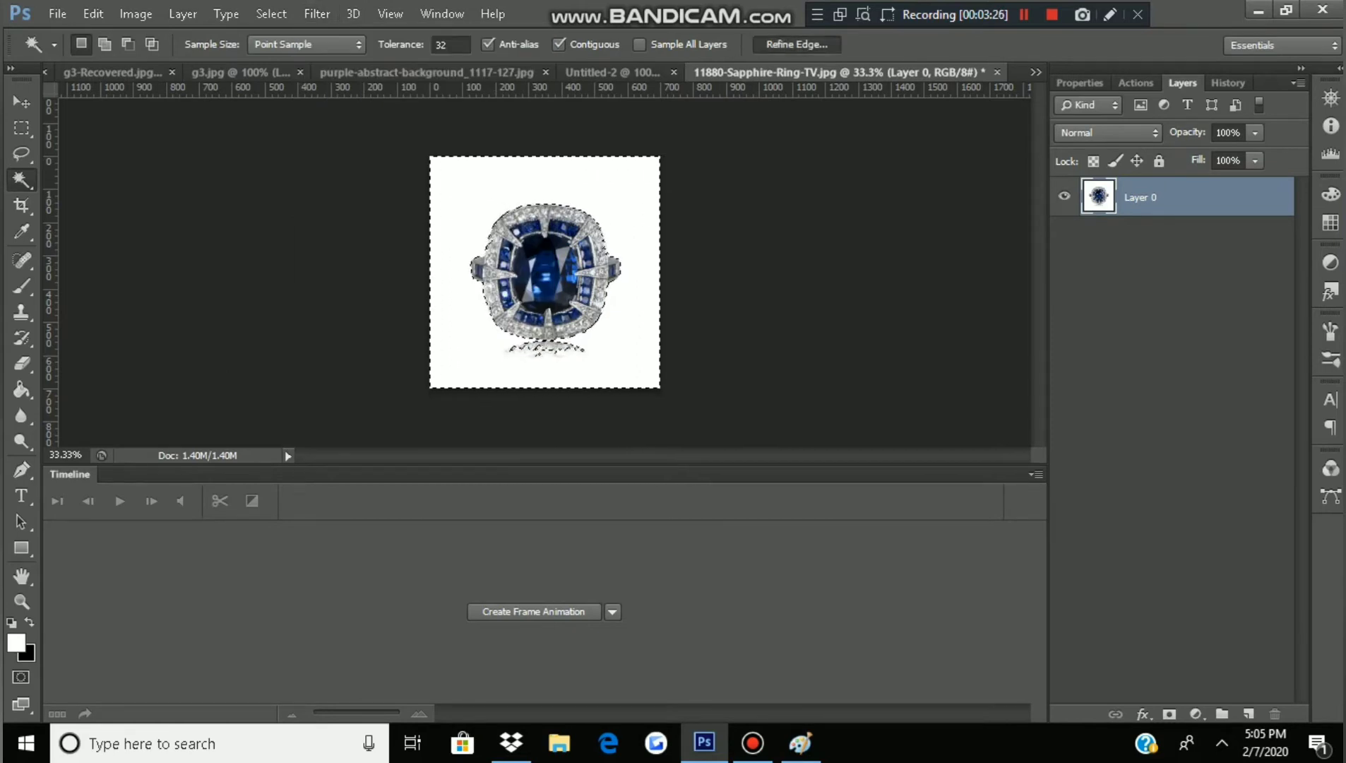
{"action": "key", "text": "ctrl+alt+r"}
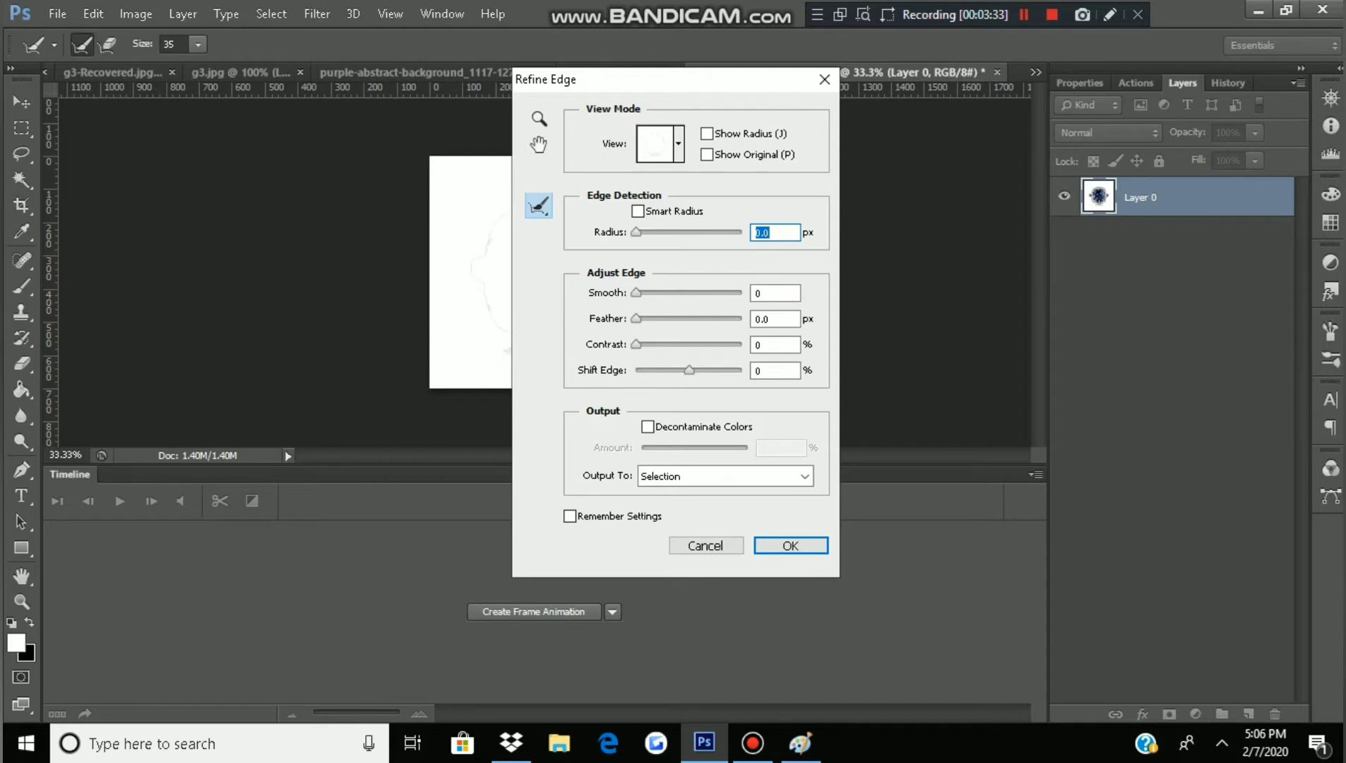
{"action": "left_click", "coordinate": [652, 292]}
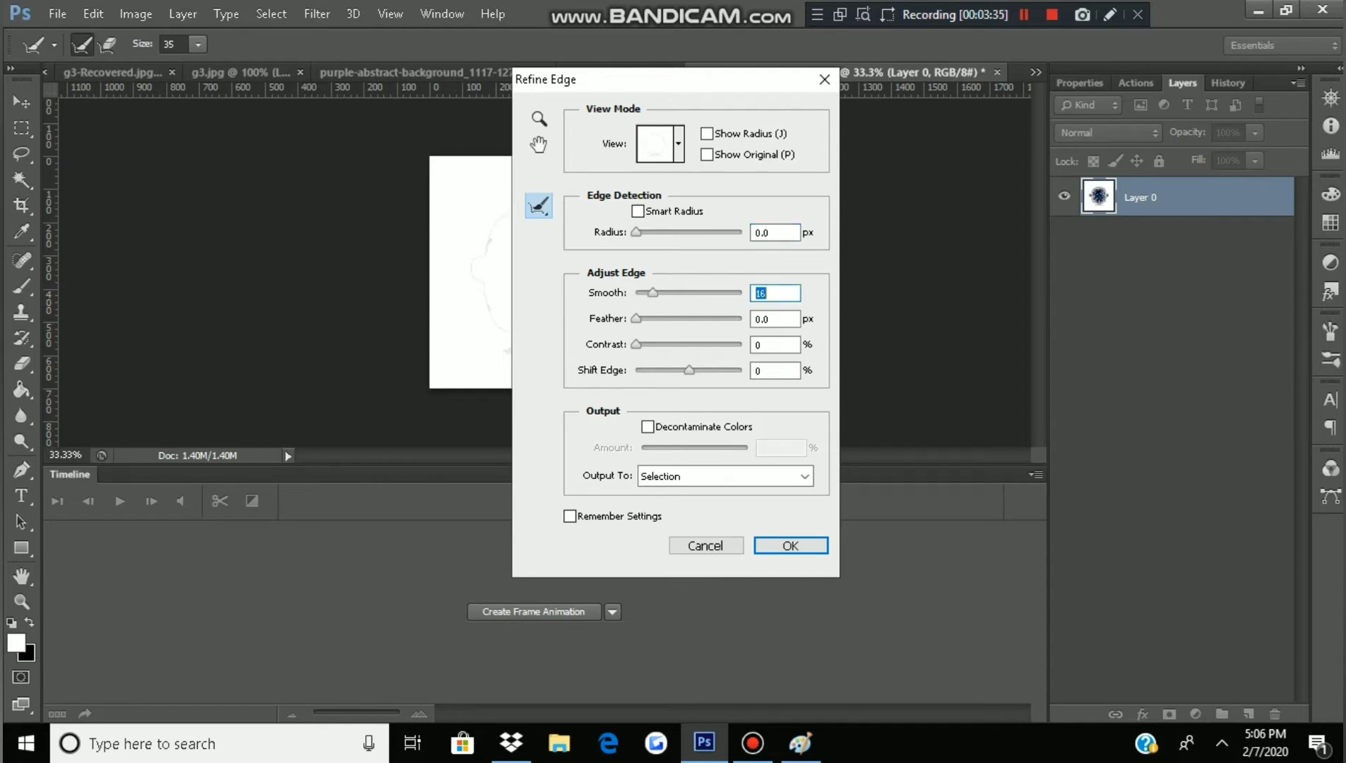
{"action": "key", "text": "Return"}
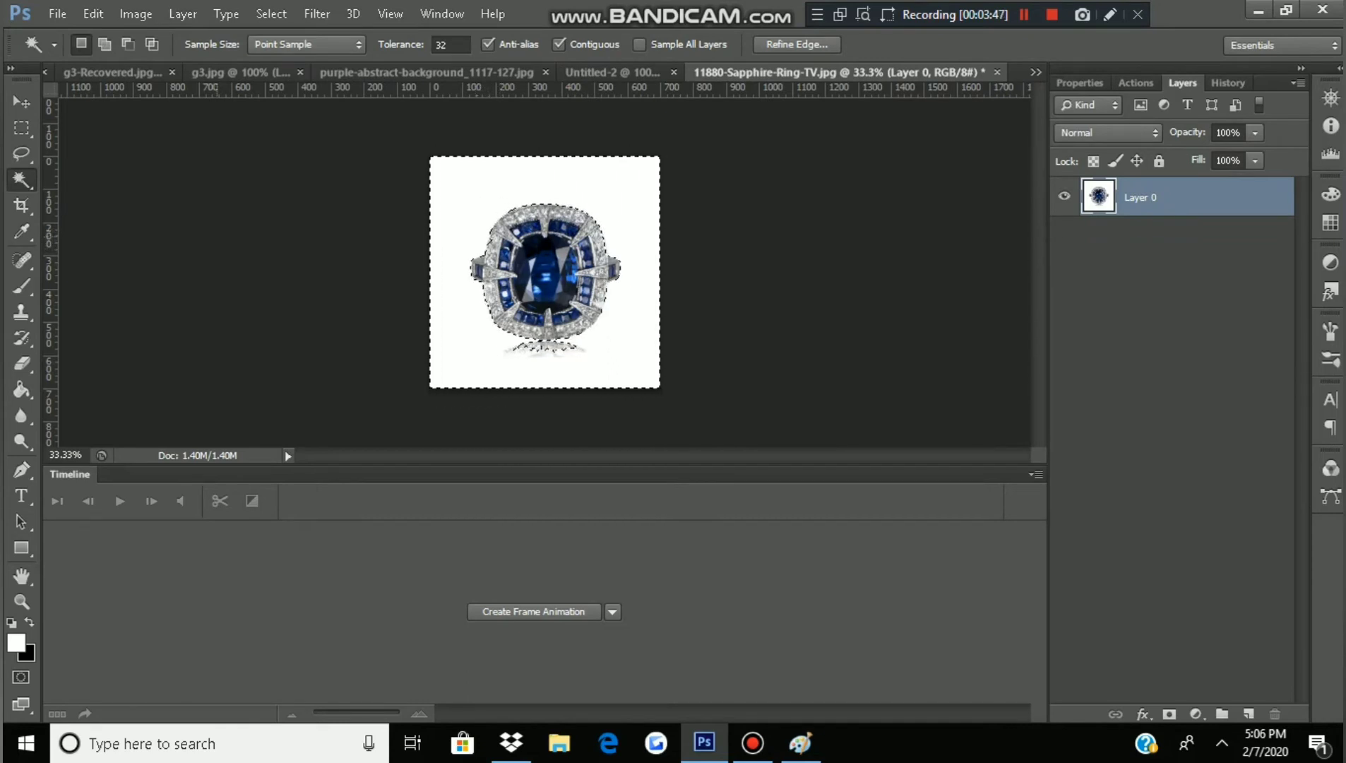
Step: Switch to the Quick Selection tool in subtract mode and remove the selected white background from around the ring
{"action": "right_click", "coordinate": [21, 180]}
{"action": "left_click", "coordinate": [106, 175]}
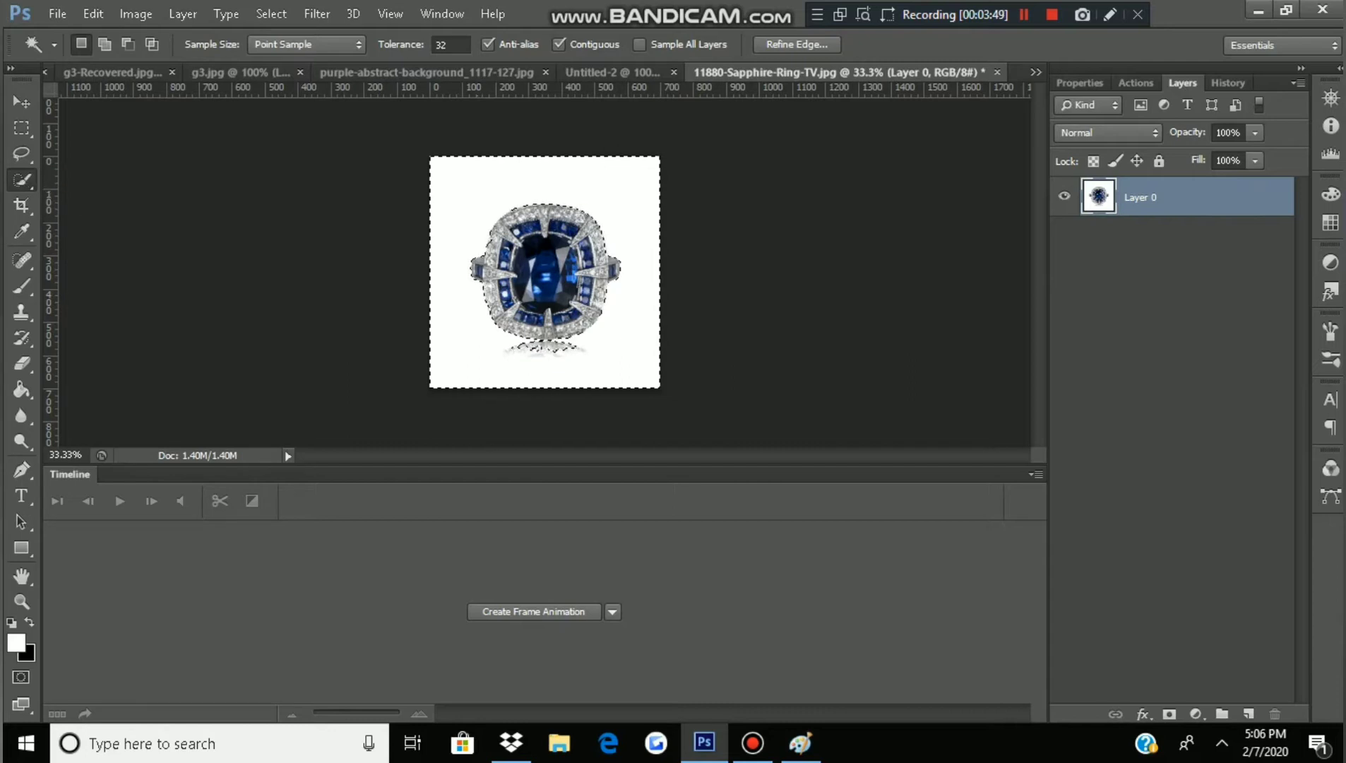
{"action": "key", "text": "alt"}
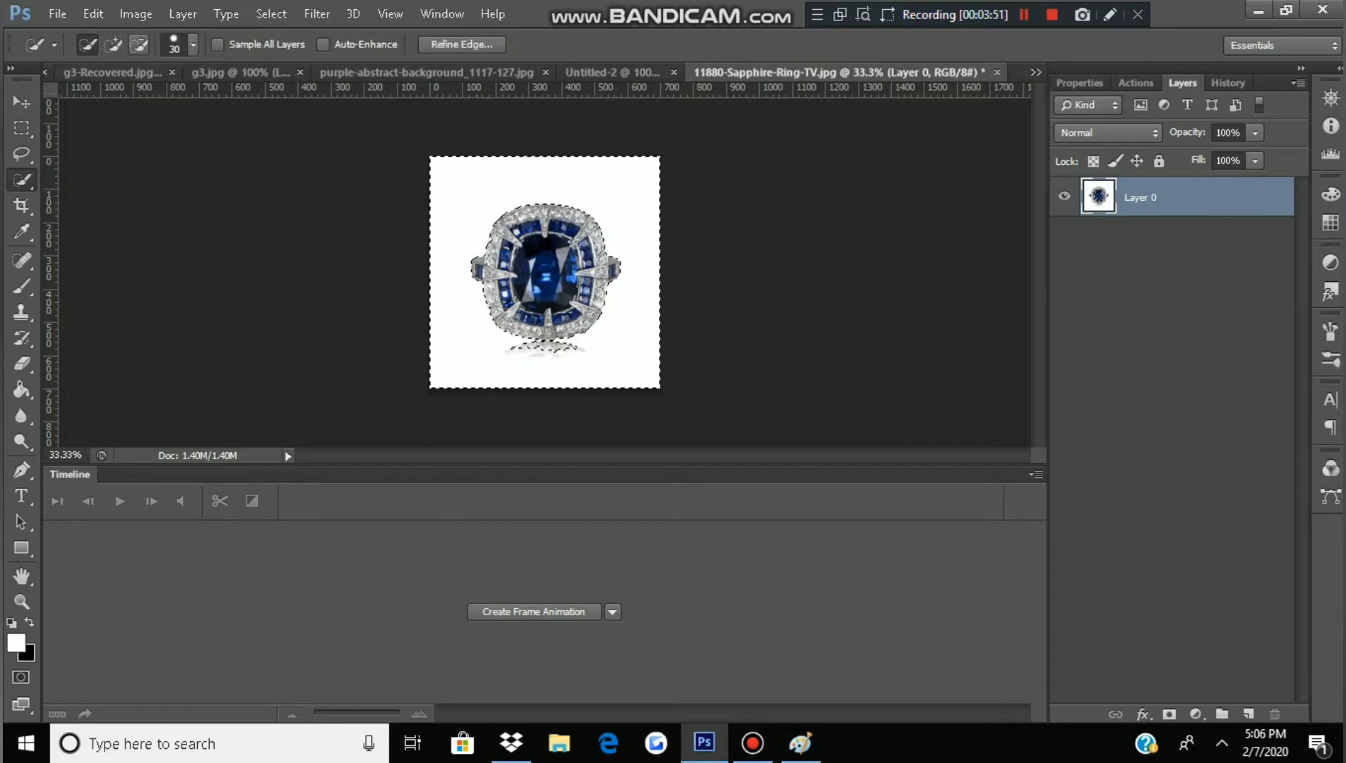
{"action": "key", "text": "alt"}
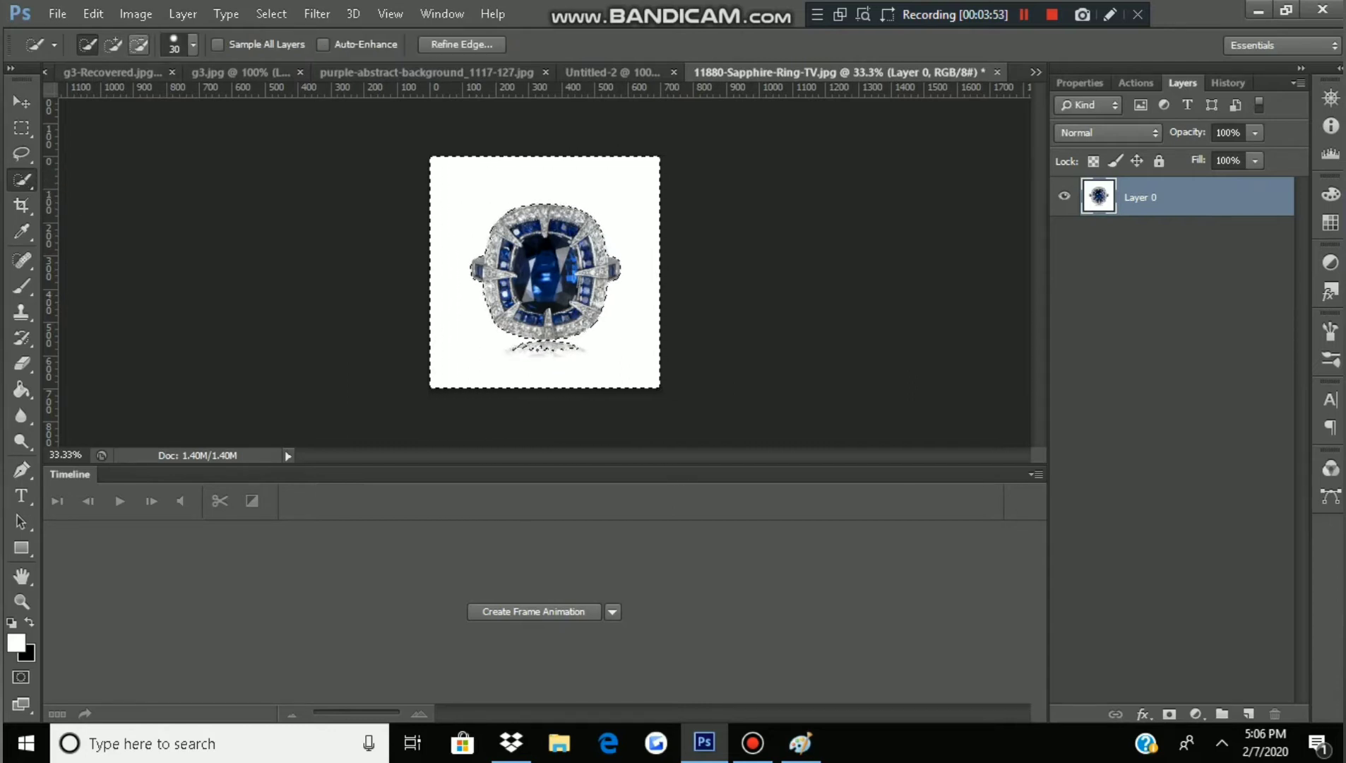
{"action": "key", "text": "alt"}
{"action": "key", "text": "alt"}
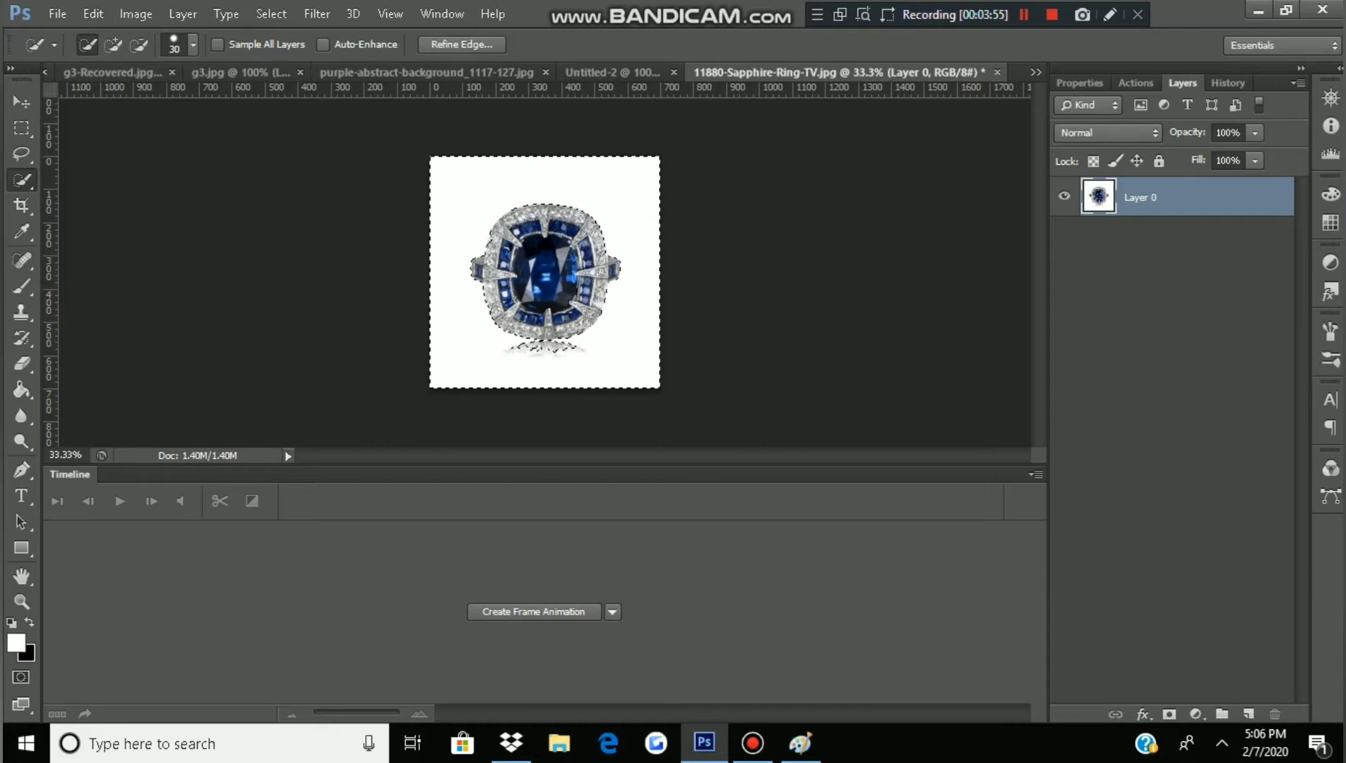
{"action": "key", "text": "alt"}
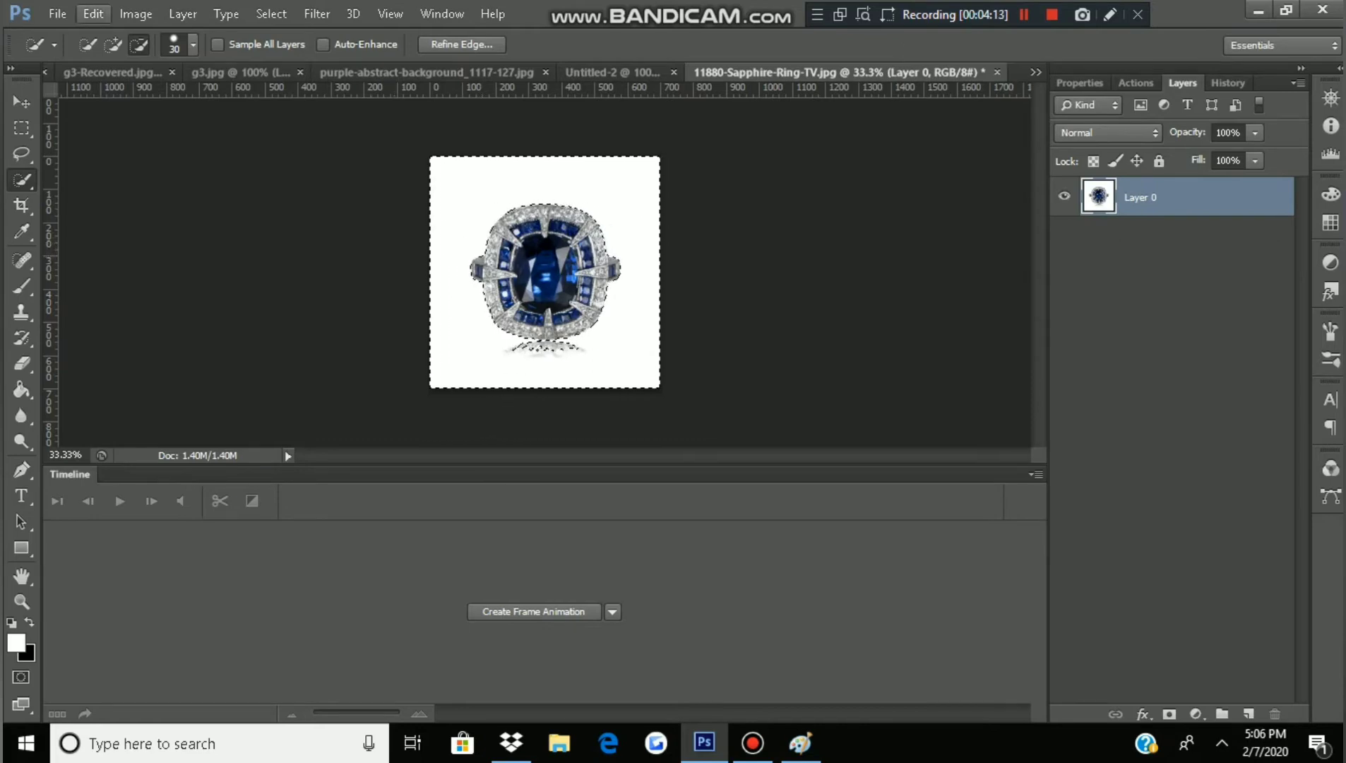
{"action": "left_click", "coordinate": [93, 13]}
{"action": "left_click", "coordinate": [142, 111]}
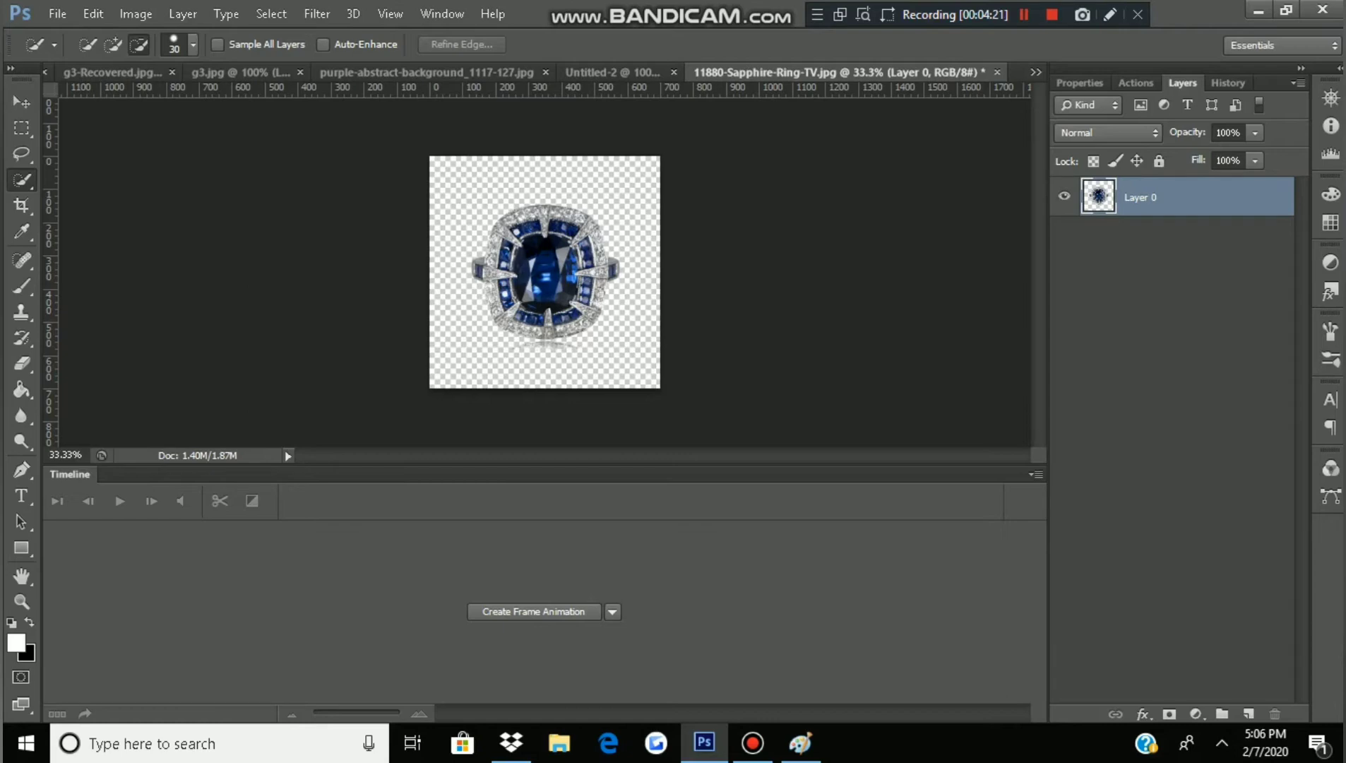
Step: Add an empty layer above the ring with black as the foreground color, and hide the ring layer
{"action": "left_click", "coordinate": [1249, 713]}
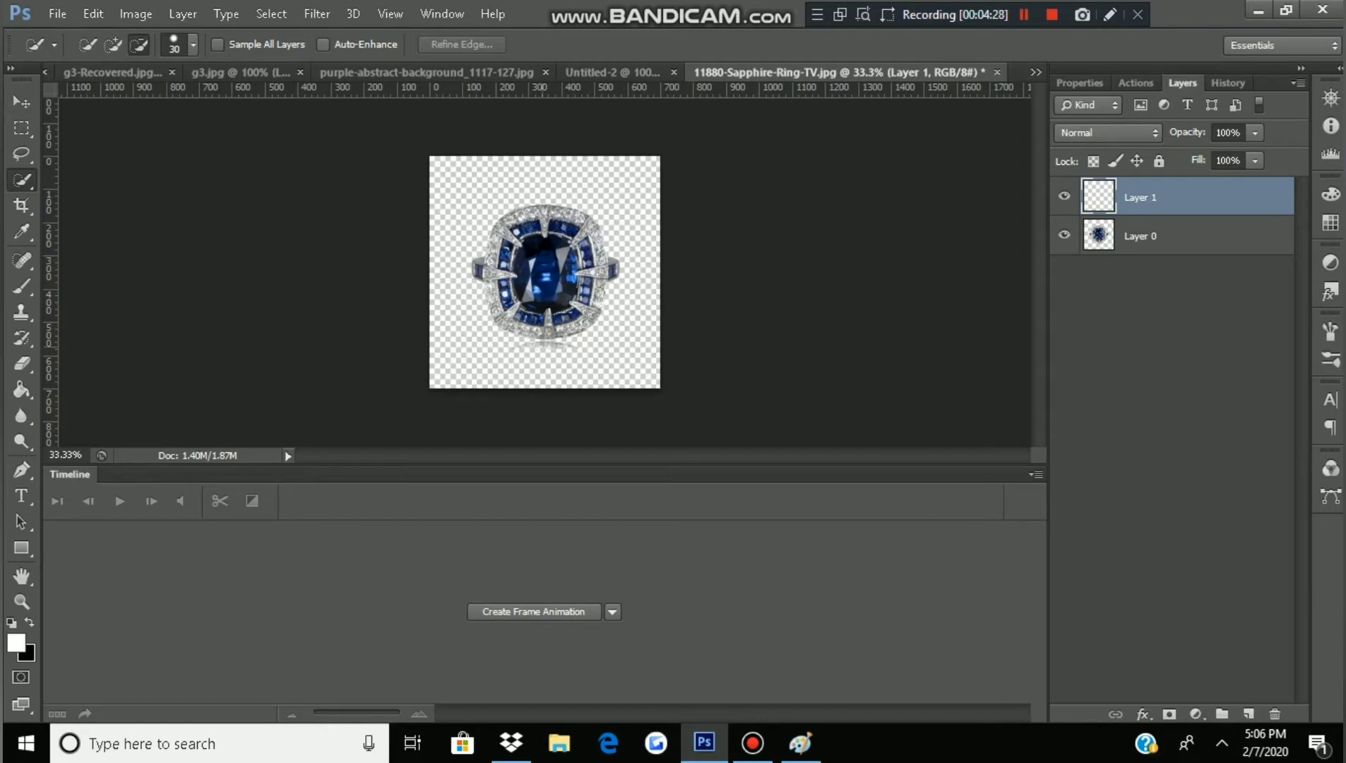
{"action": "key", "text": "x"}
{"action": "left_click", "coordinate": [1064, 234]}
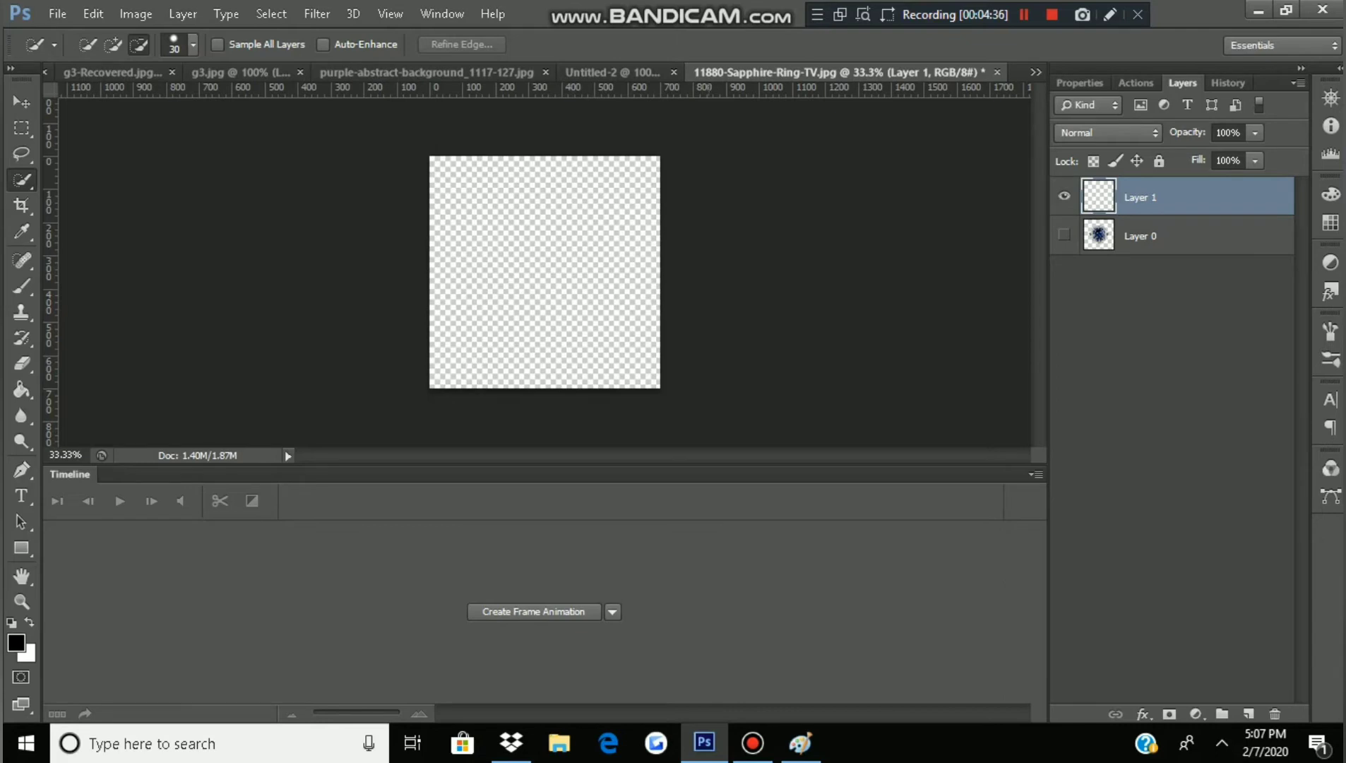
Step: Fill the empty layer with black using the Paint Bucket and place the ring layer, made visible, above it
{"action": "left_click", "coordinate": [16, 642]}
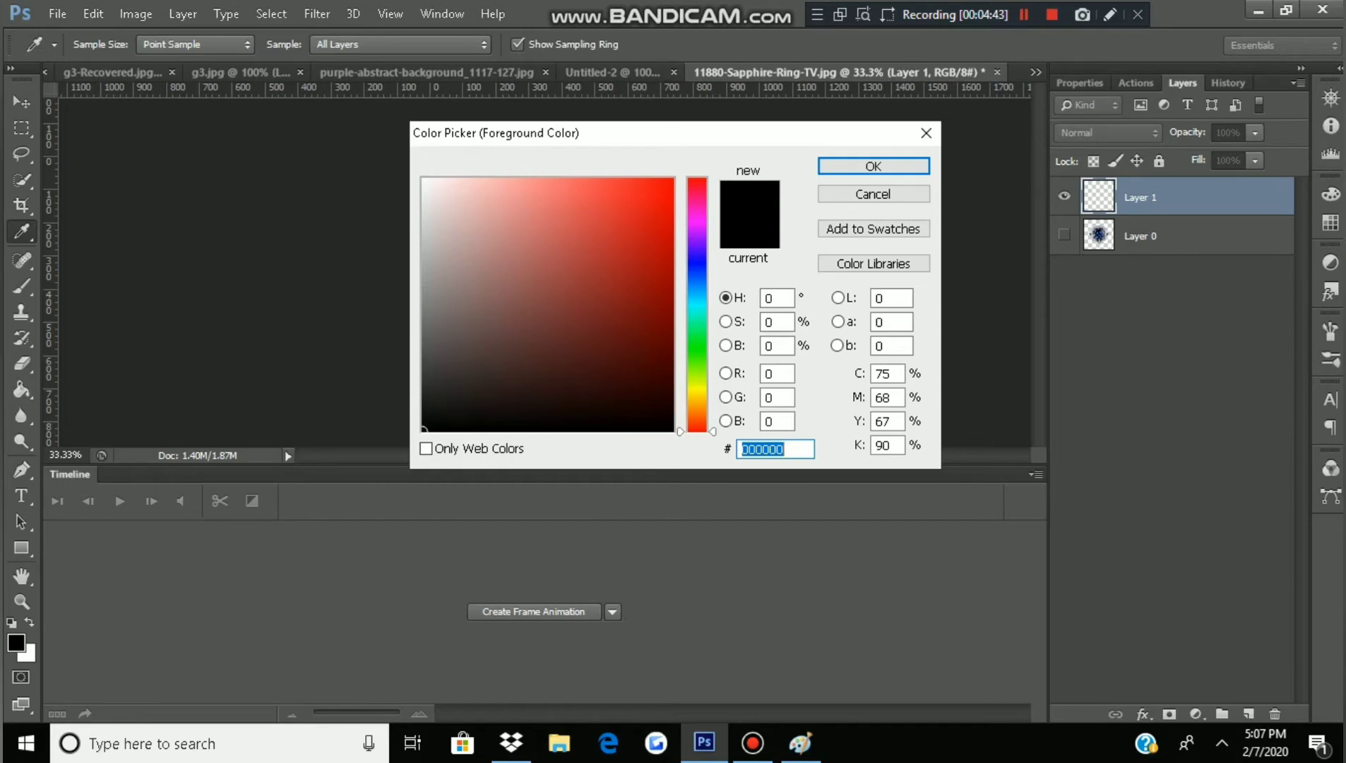
{"action": "left_click", "coordinate": [873, 165]}
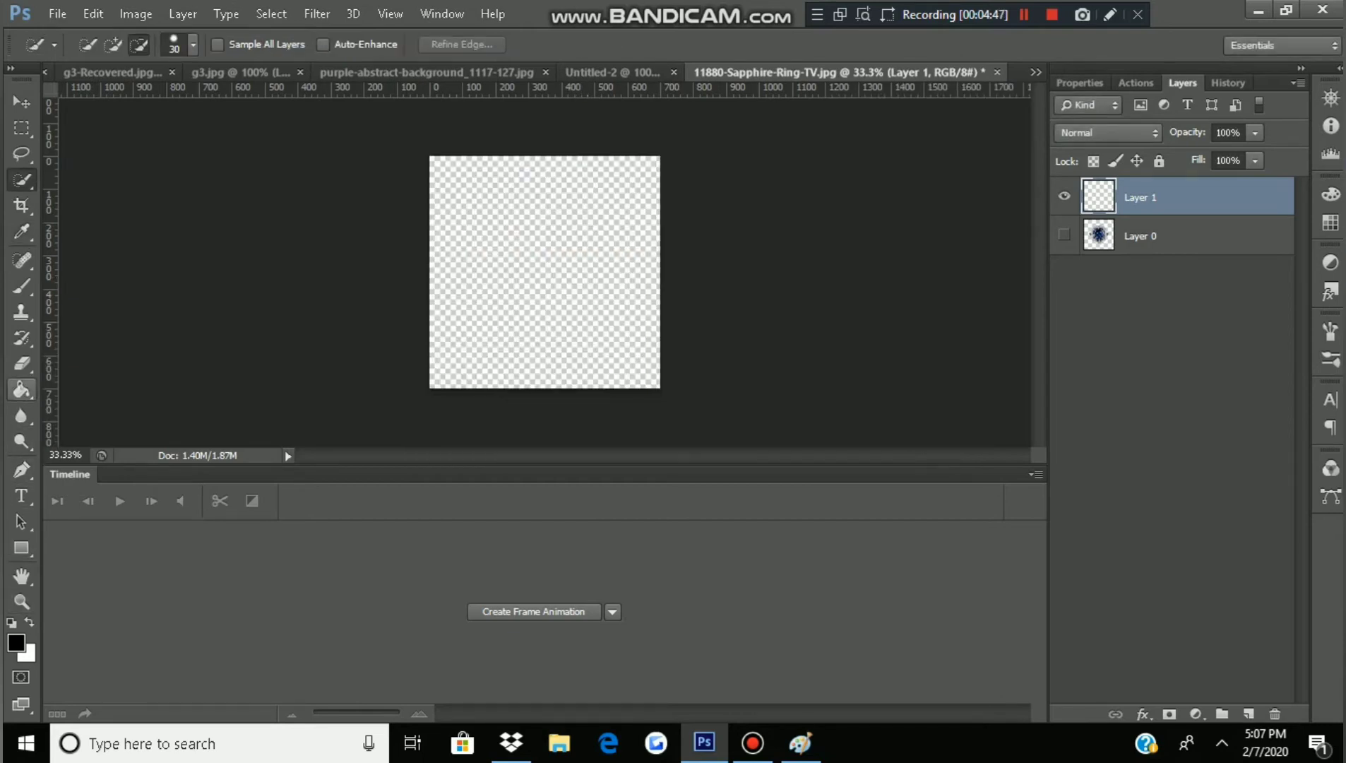
{"action": "left_click", "coordinate": [22, 390]}
{"action": "left_click", "coordinate": [544, 272]}
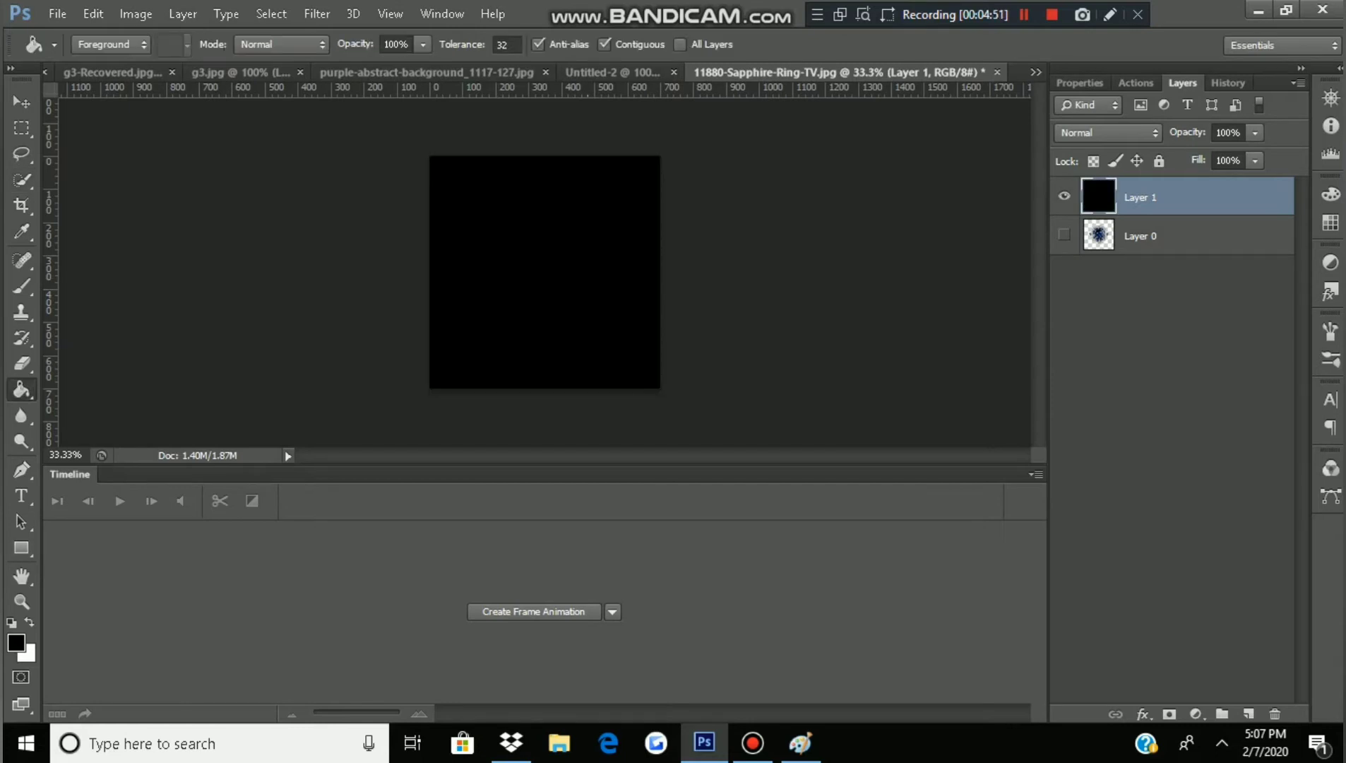
{"action": "left_click", "coordinate": [1064, 235]}
{"action": "left_click_drag", "start_coordinate": [1165, 236], "coordinate": [1165, 185]}
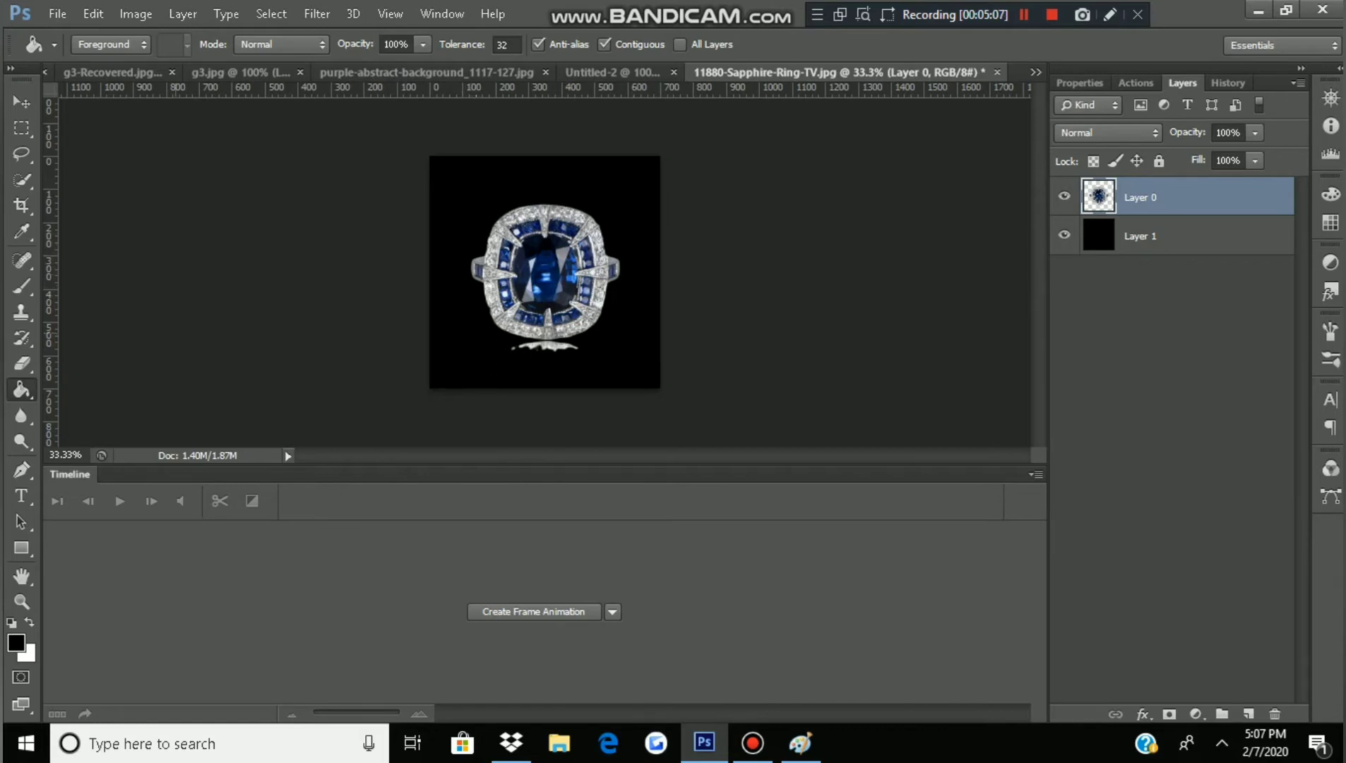
Step: Set up the Eraser with a hard round brush of 43 px size and 100% hardness for the ring layer
{"action": "left_click", "coordinate": [21, 363]}
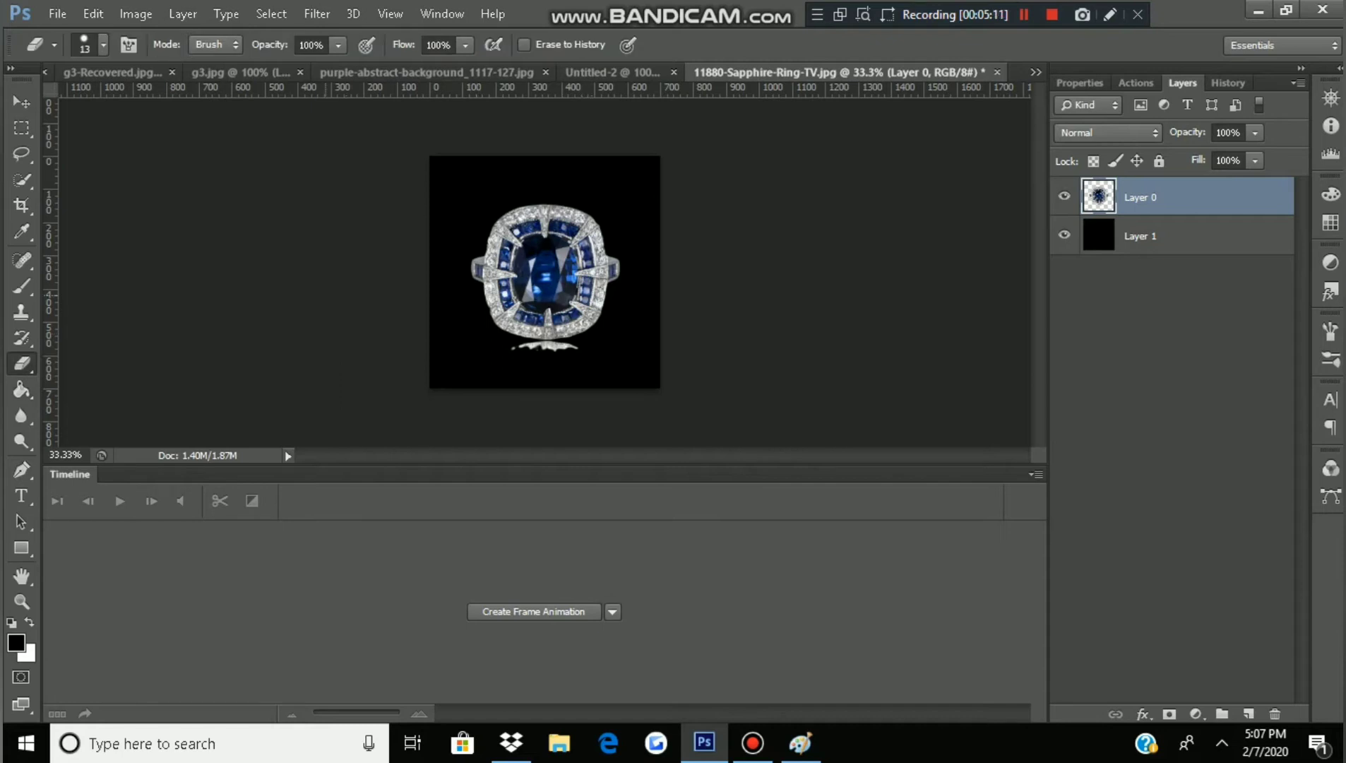
{"action": "left_click", "coordinate": [103, 44]}
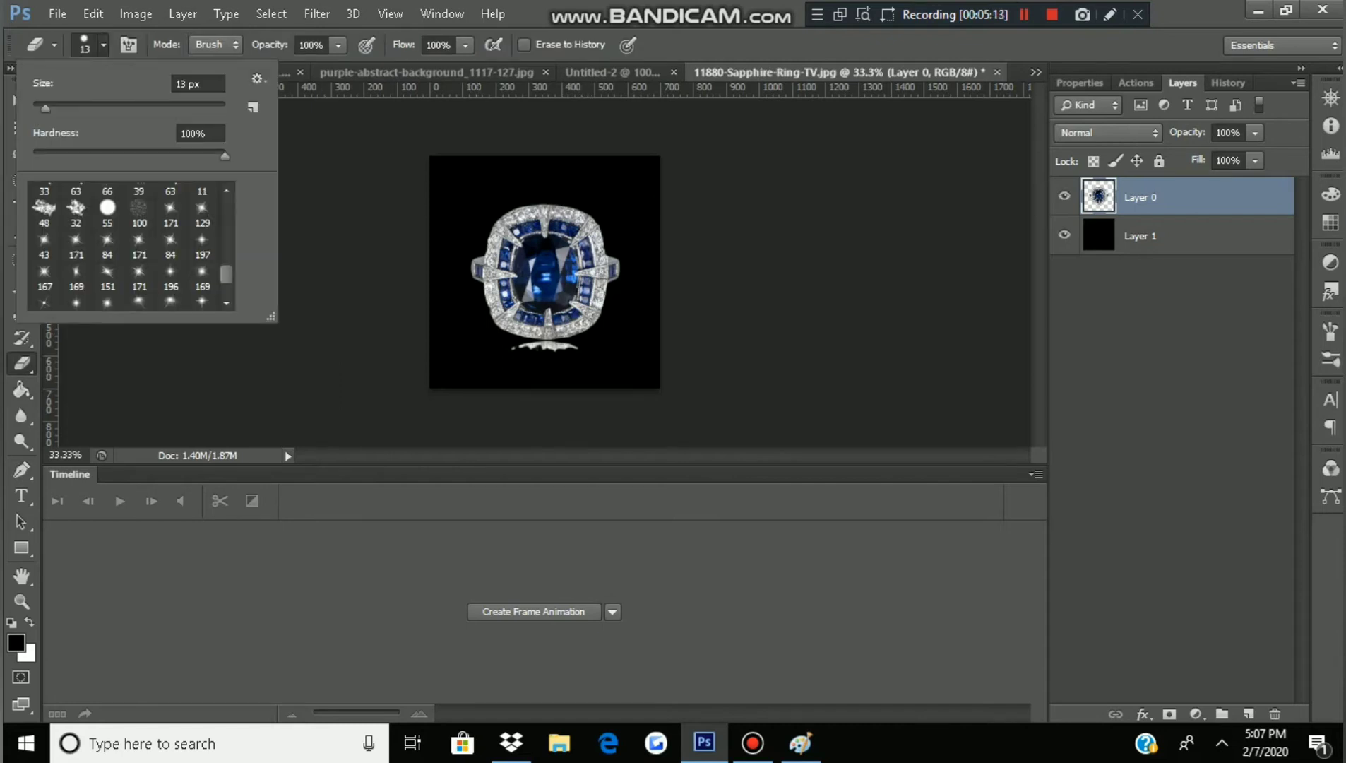
{"action": "key", "text": "bracketright"}
{"action": "key", "text": "bracketright"}
{"action": "key", "text": "bracketright"}
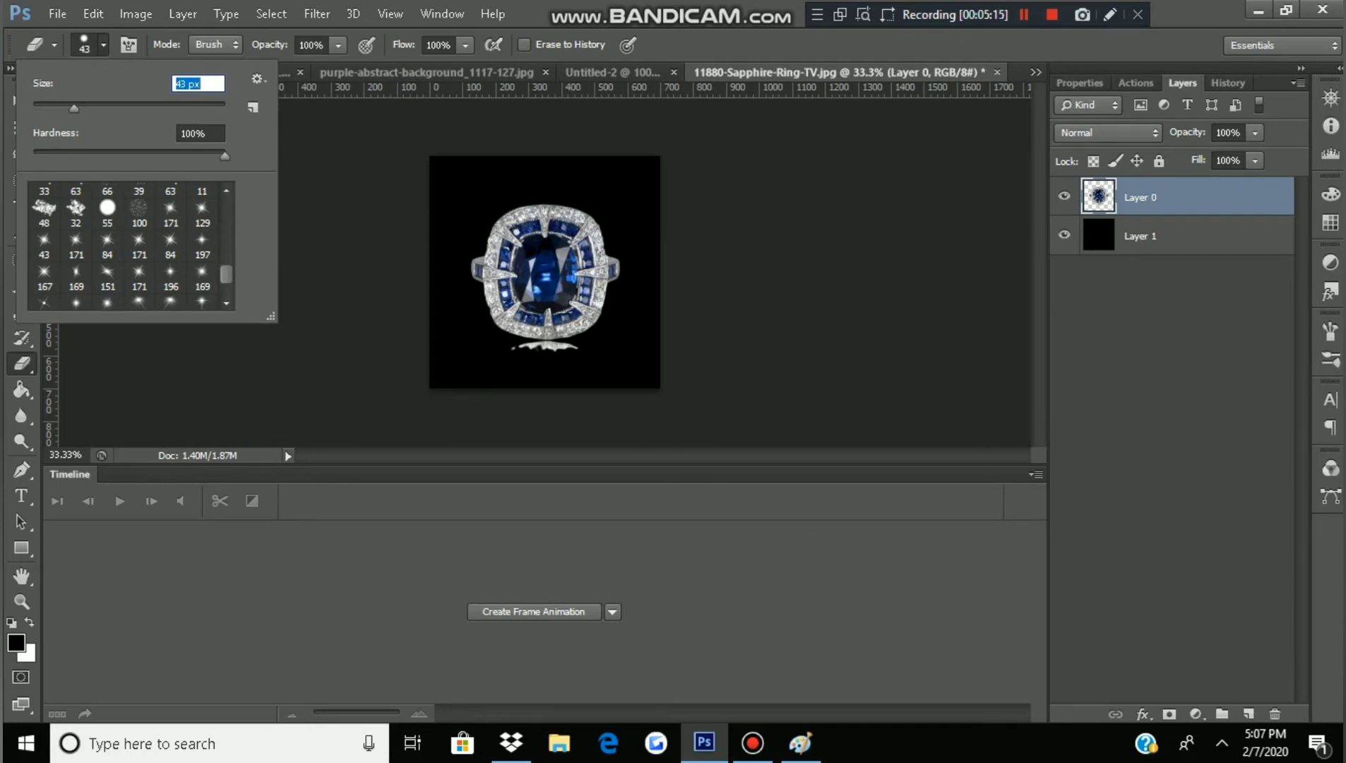
{"action": "scroll", "coordinate": [130, 247], "scroll_direction": "up", "scroll_amount": 3}
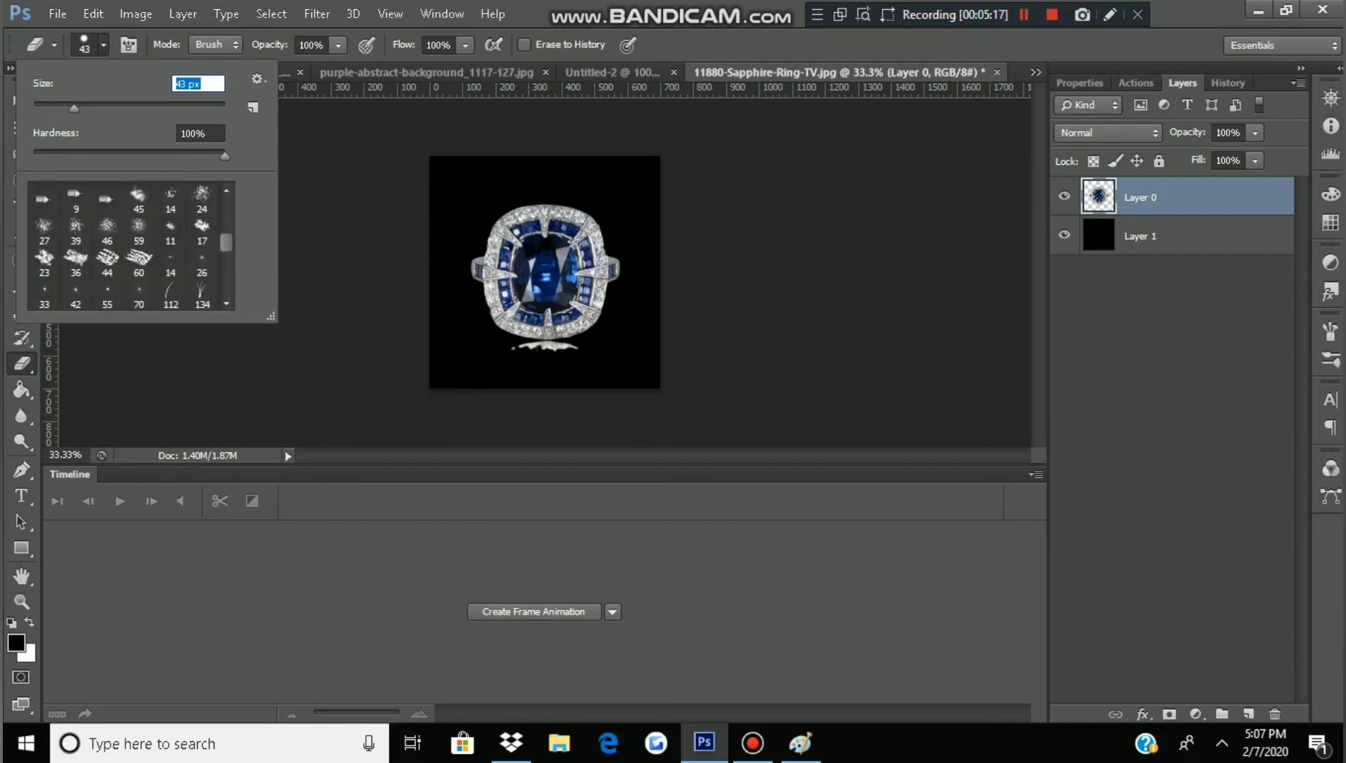
{"action": "scroll", "coordinate": [131, 247], "scroll_direction": "up", "scroll_amount": 3}
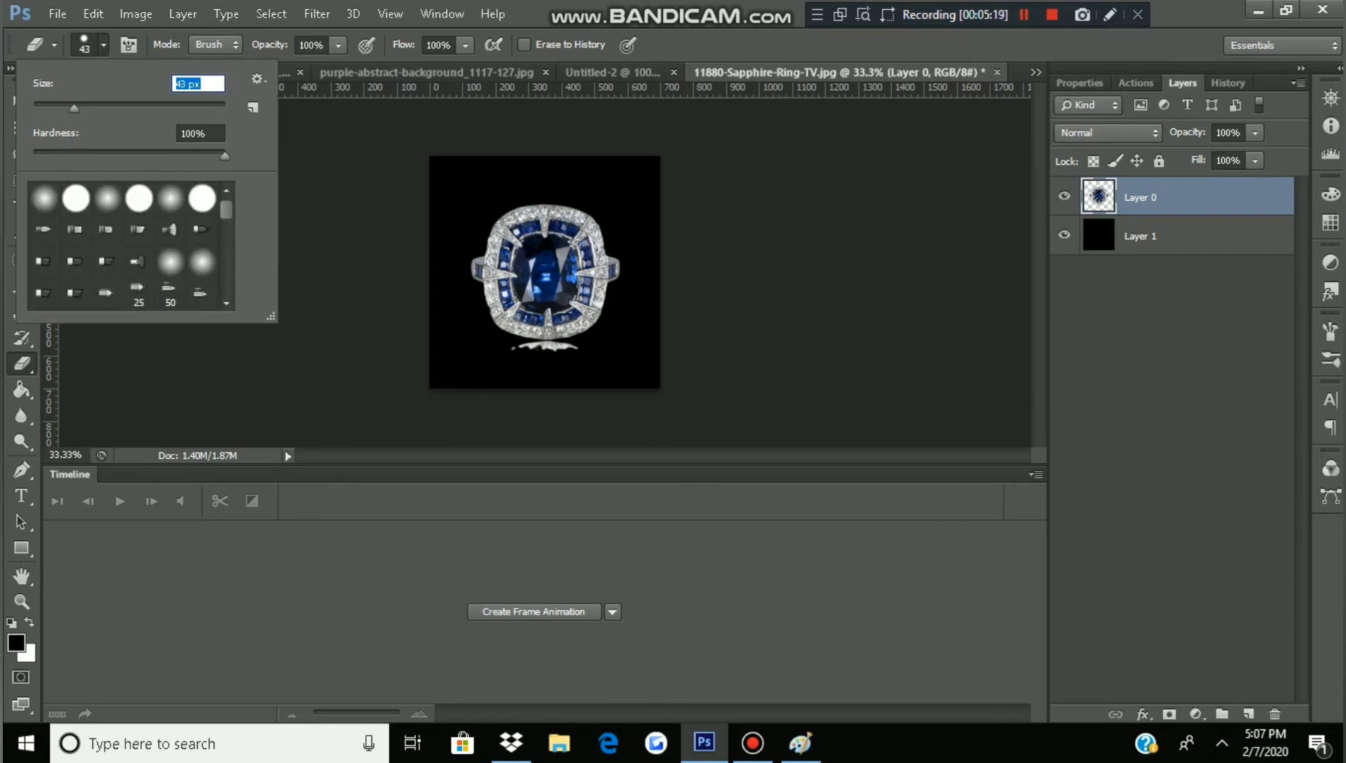
{"action": "left_click", "coordinate": [76, 197]}
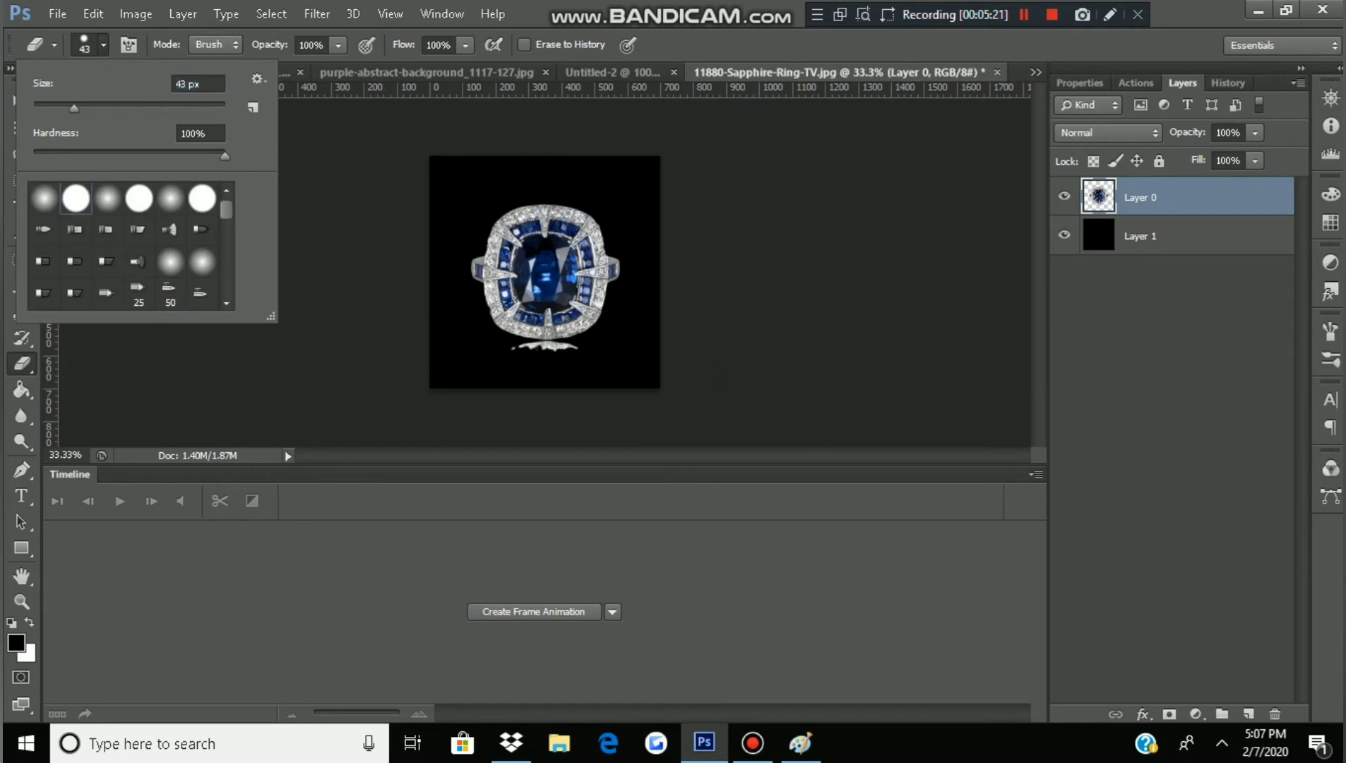
{"action": "key", "text": "Return"}
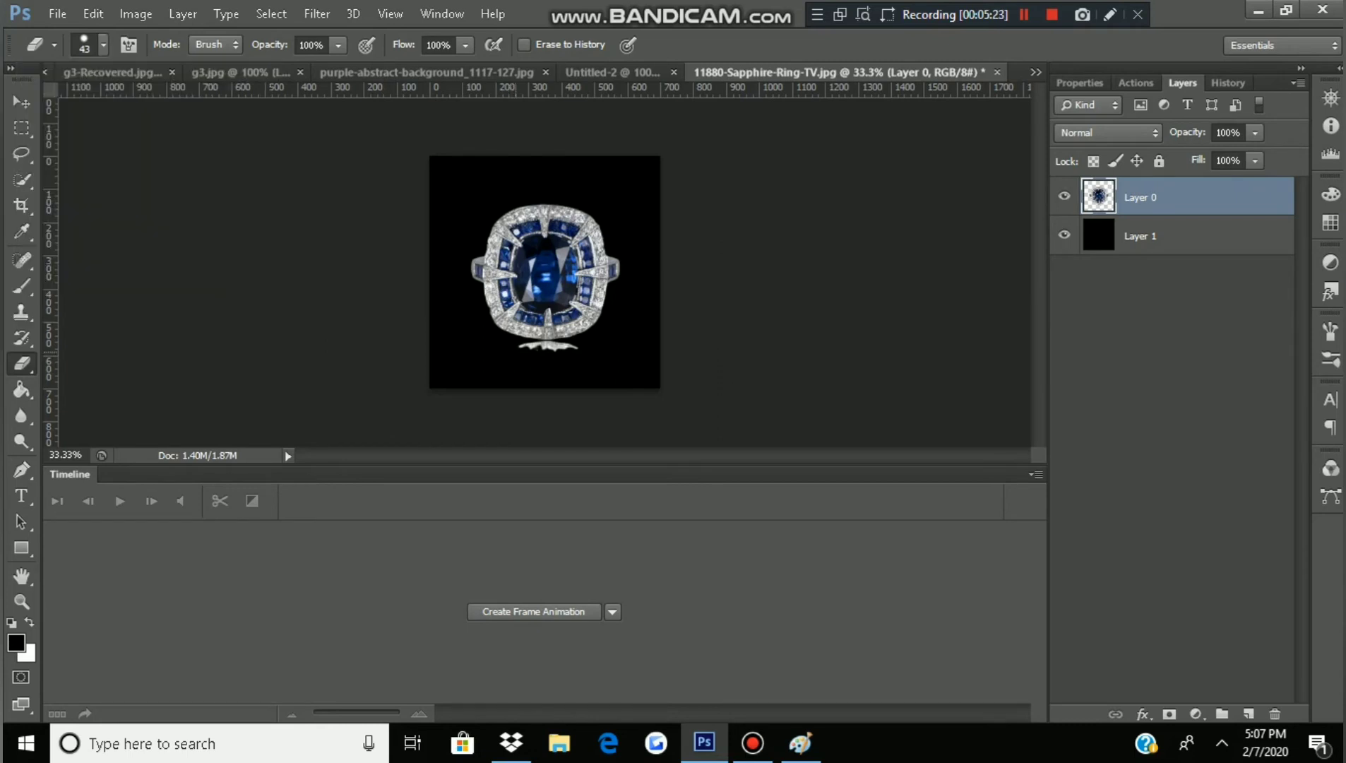
Step: Erase the leftover reflection below the ring and the band stubs on both sides of its setting
{"action": "left_click_drag", "start_coordinate": [530, 347], "coordinate": [565, 346]}
{"action": "left_click_drag", "start_coordinate": [614, 259], "coordinate": [614, 264]}
{"action": "left_click_drag", "start_coordinate": [476, 259], "coordinate": [476, 274]}
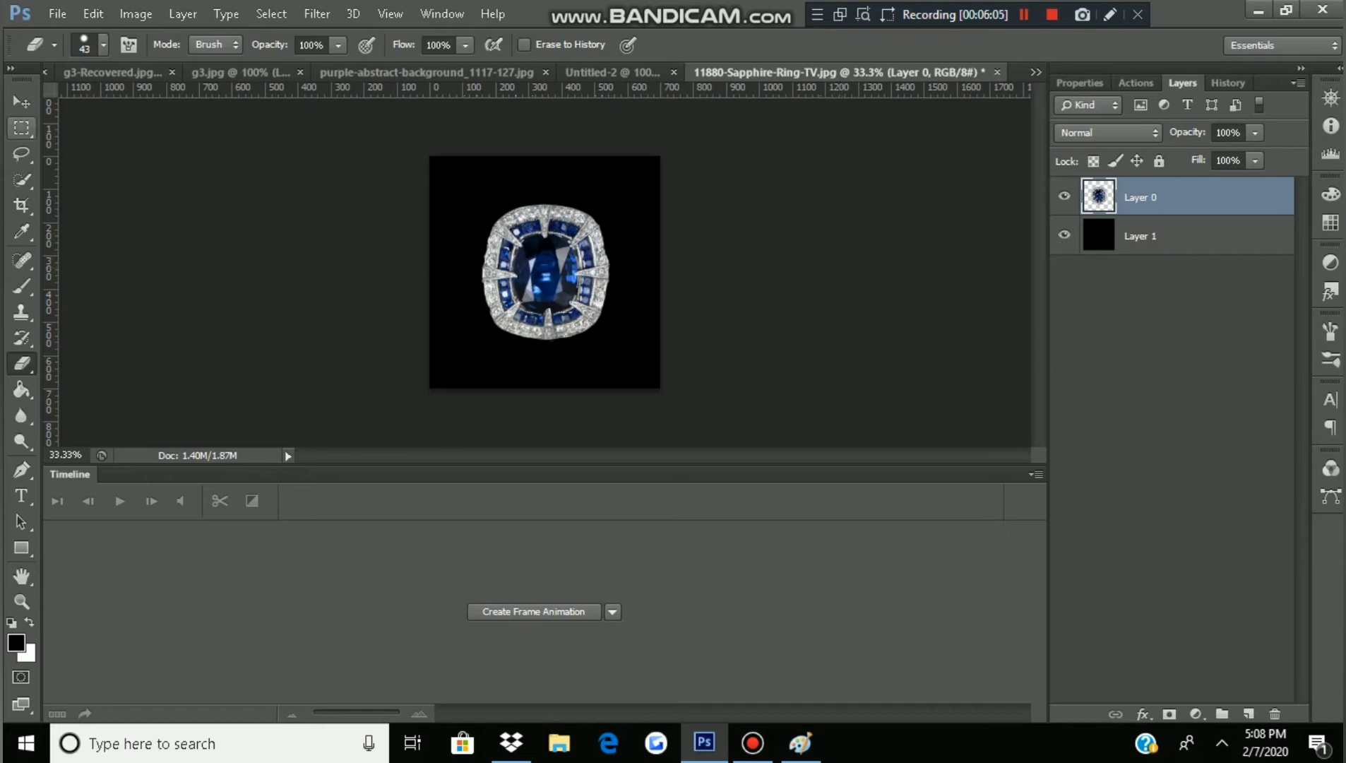
Step: Stretch the ring to about 130% width and 128.5% height and apply the transform
{"action": "key", "text": "v"}
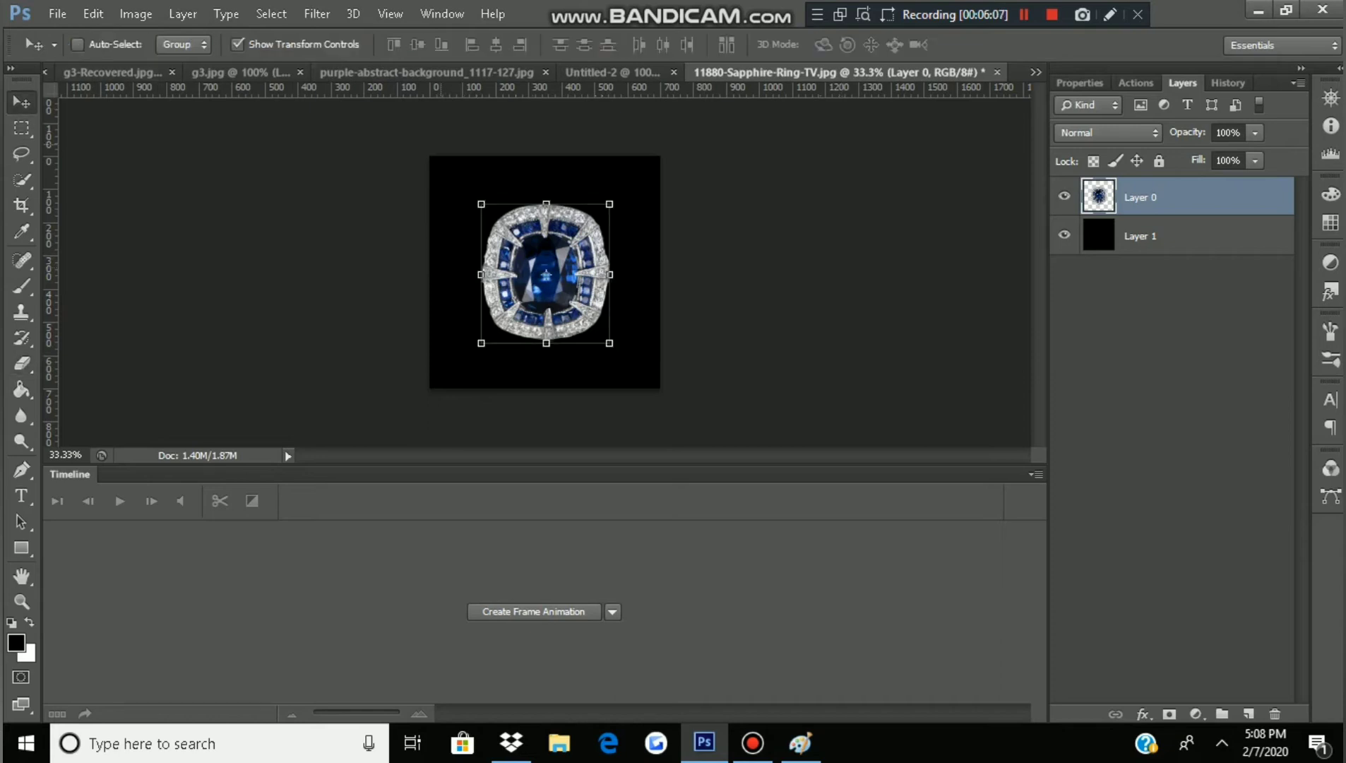
{"action": "left_click_drag", "start_coordinate": [546, 204], "coordinate": [546, 186]}
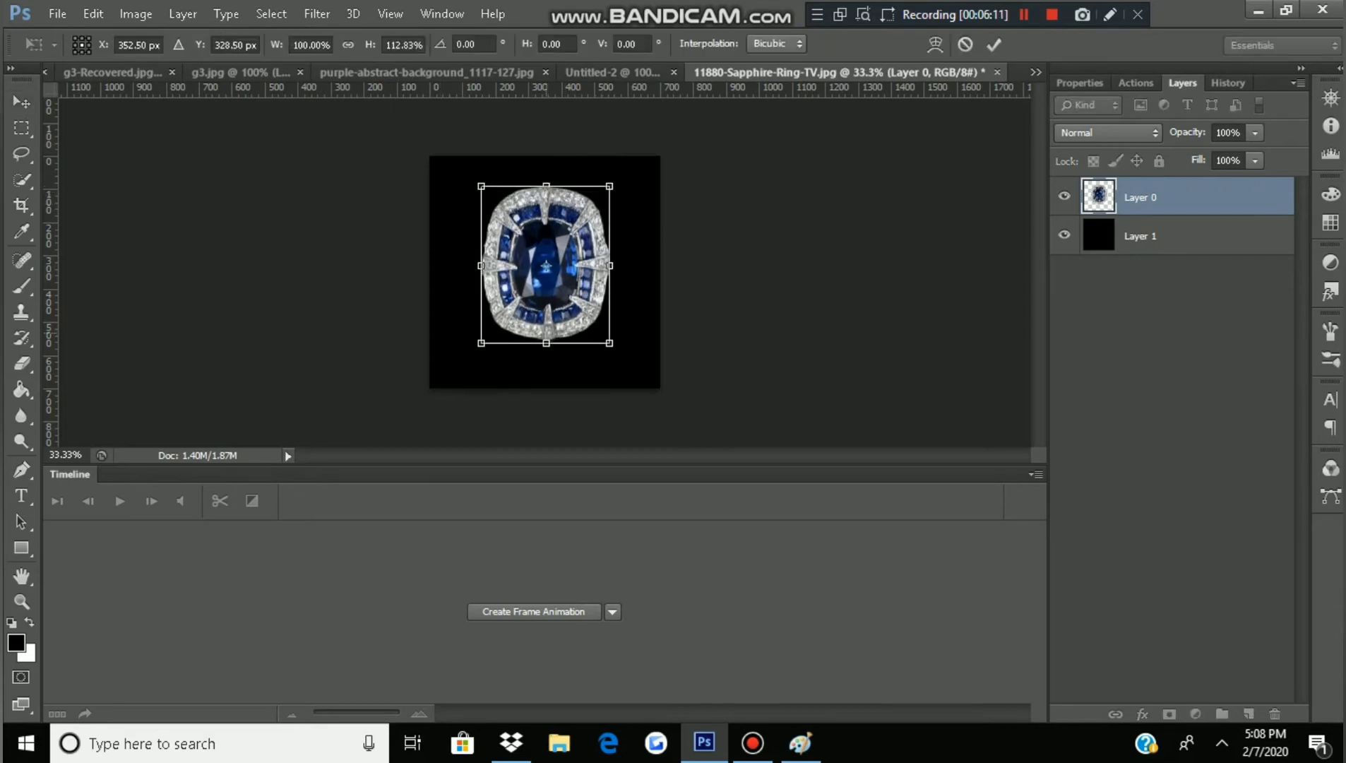
{"action": "left_click_drag", "start_coordinate": [546, 343], "coordinate": [546, 365]}
{"action": "left_click_drag", "start_coordinate": [609, 276], "coordinate": [625, 276]}
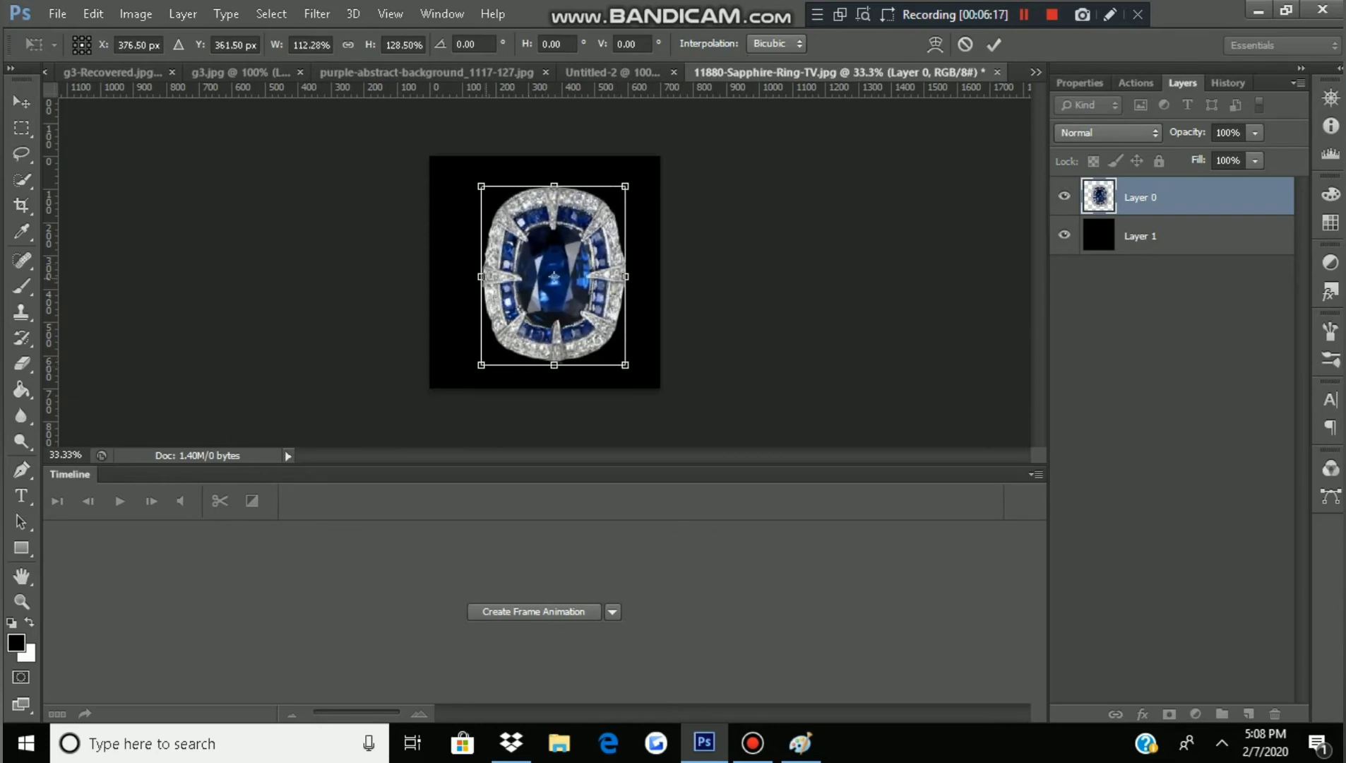
{"action": "left_click_drag", "start_coordinate": [481, 276], "coordinate": [463, 276]}
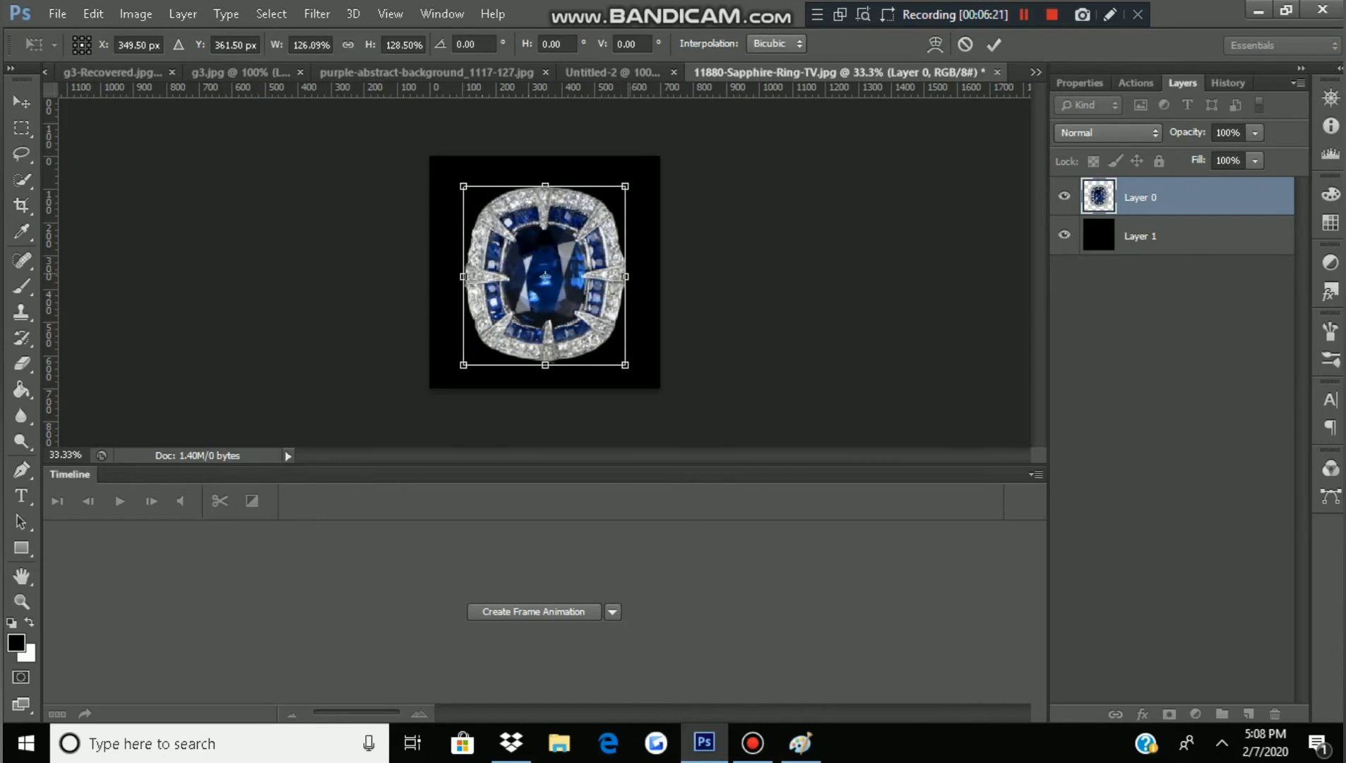
{"action": "left_click_drag", "start_coordinate": [626, 276], "coordinate": [630, 276]}
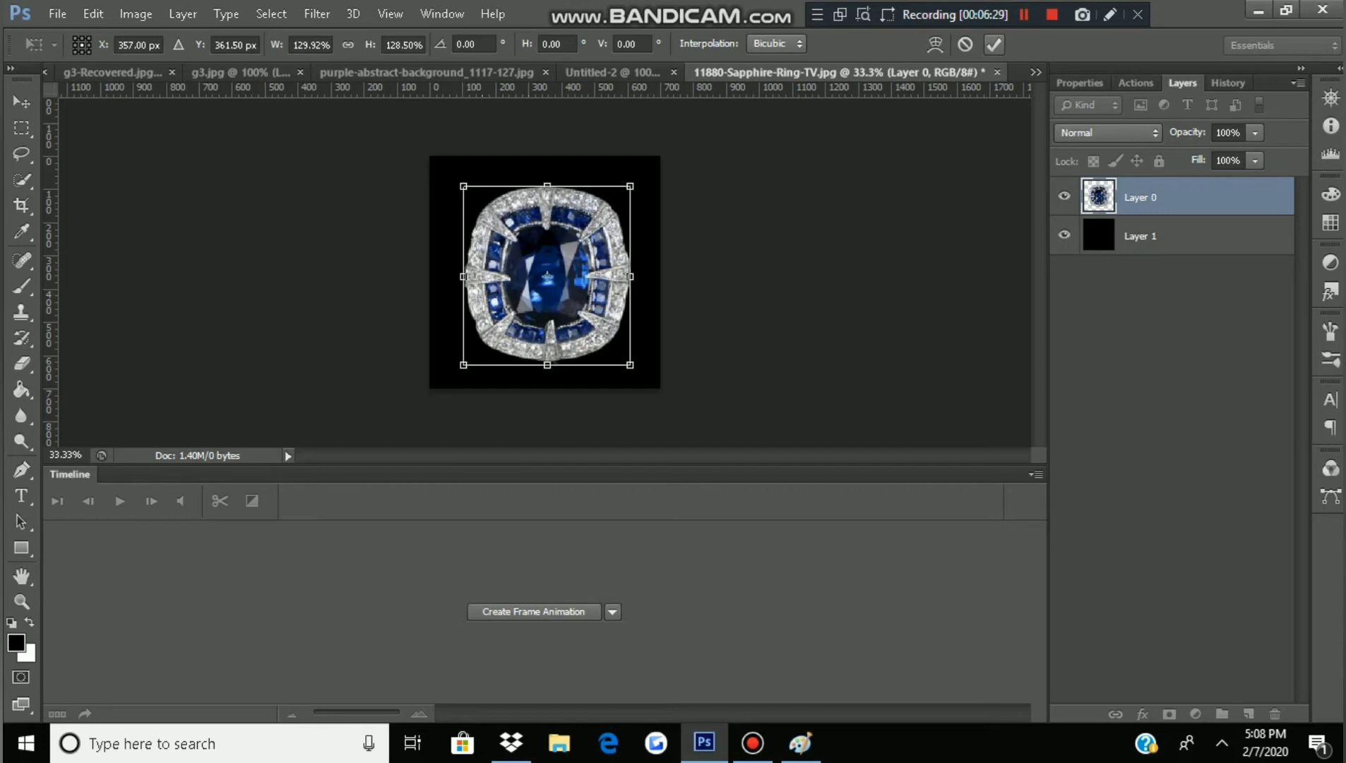
{"action": "left_click", "coordinate": [994, 43]}
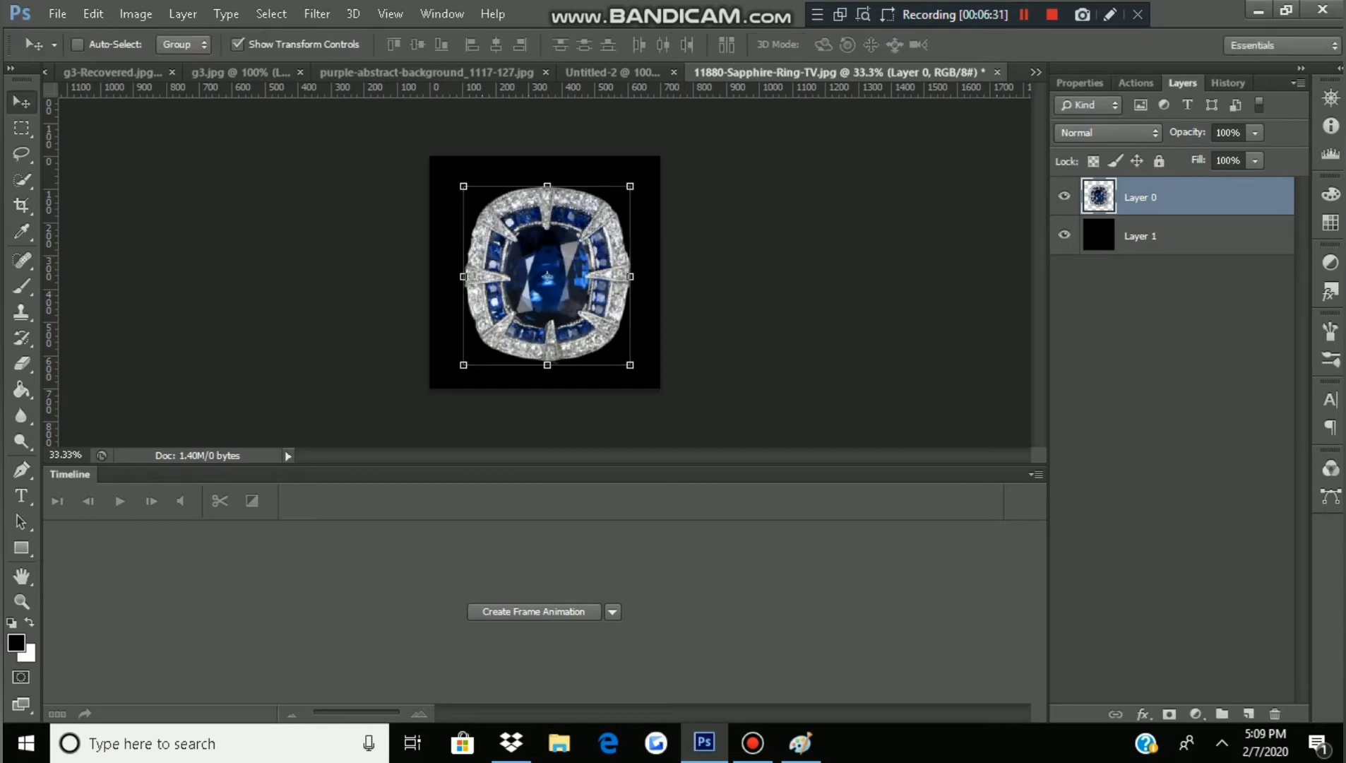
Step: Hide the black background layer and close the Timeline
{"action": "left_click", "coordinate": [1065, 235]}
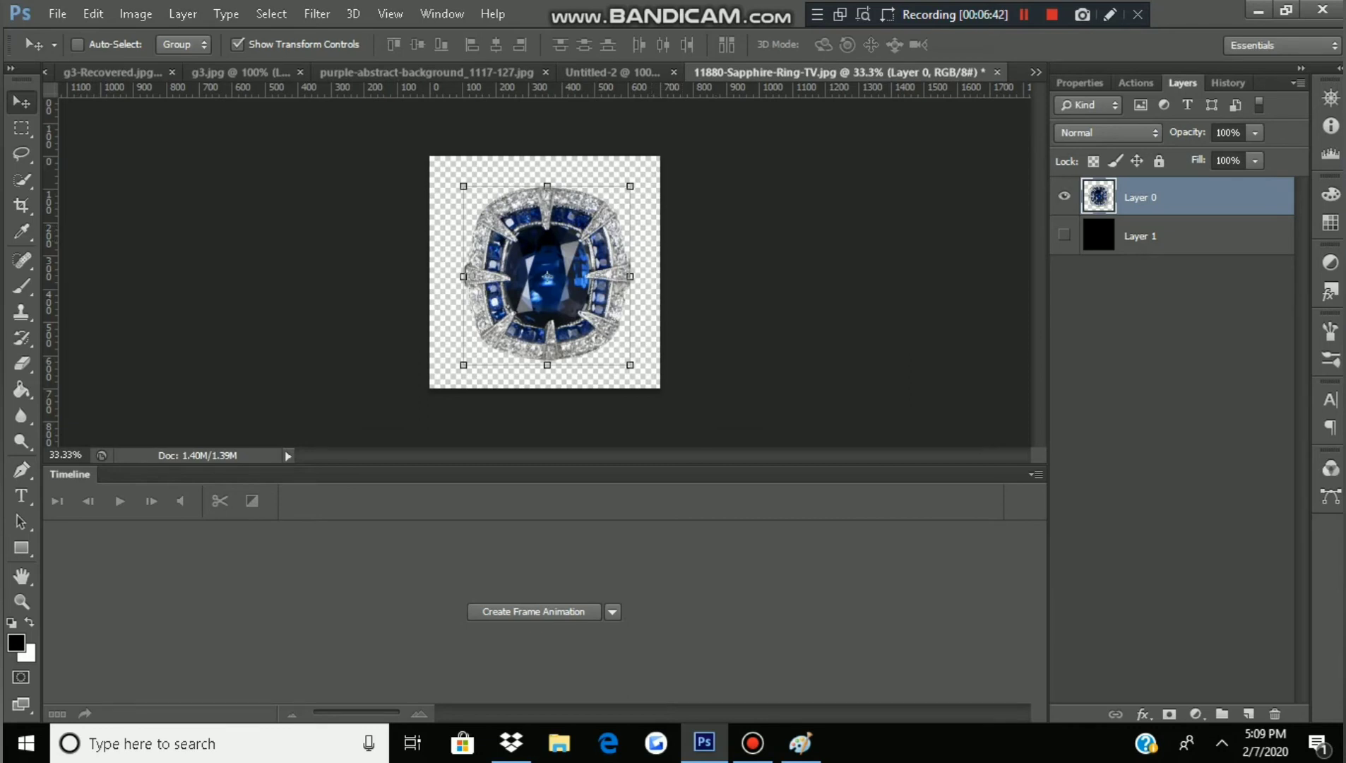
{"action": "left_click", "coordinate": [1036, 474]}
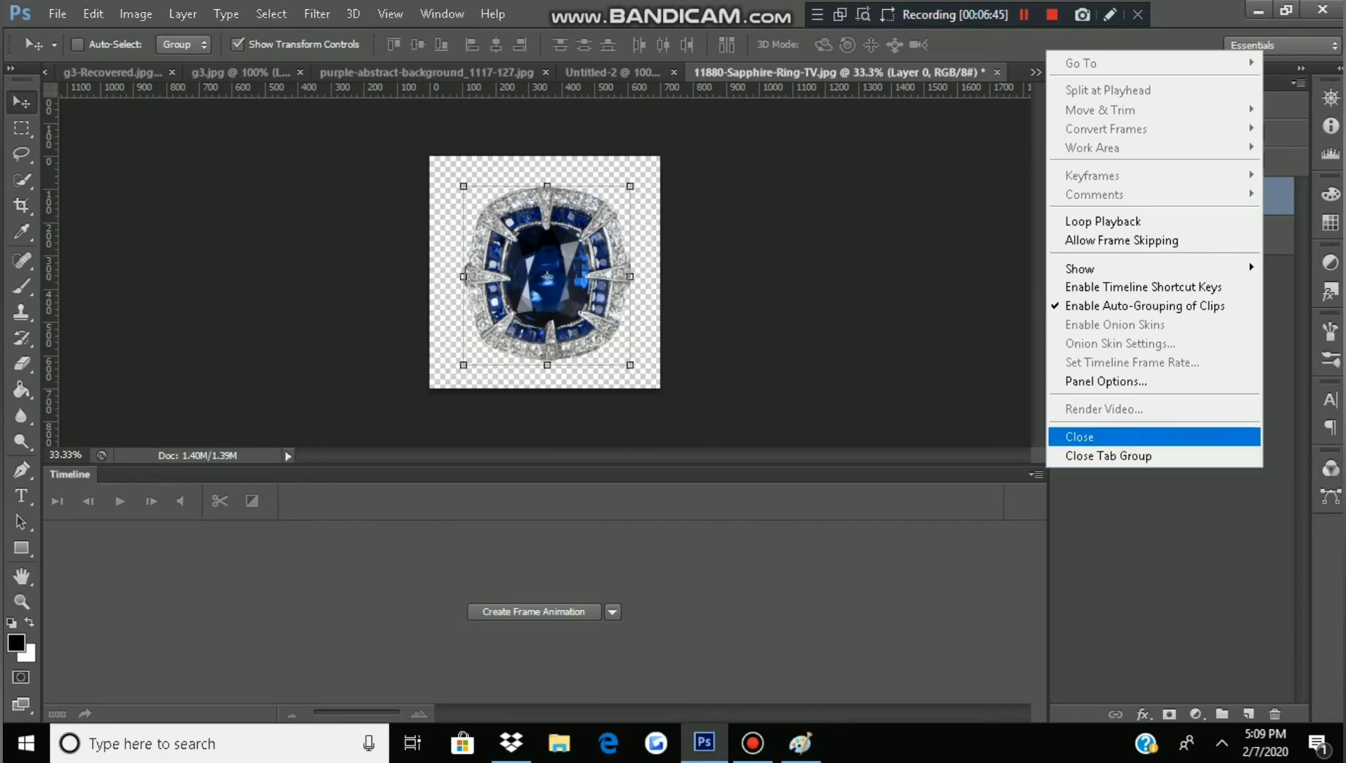
{"action": "left_click", "coordinate": [1080, 436]}
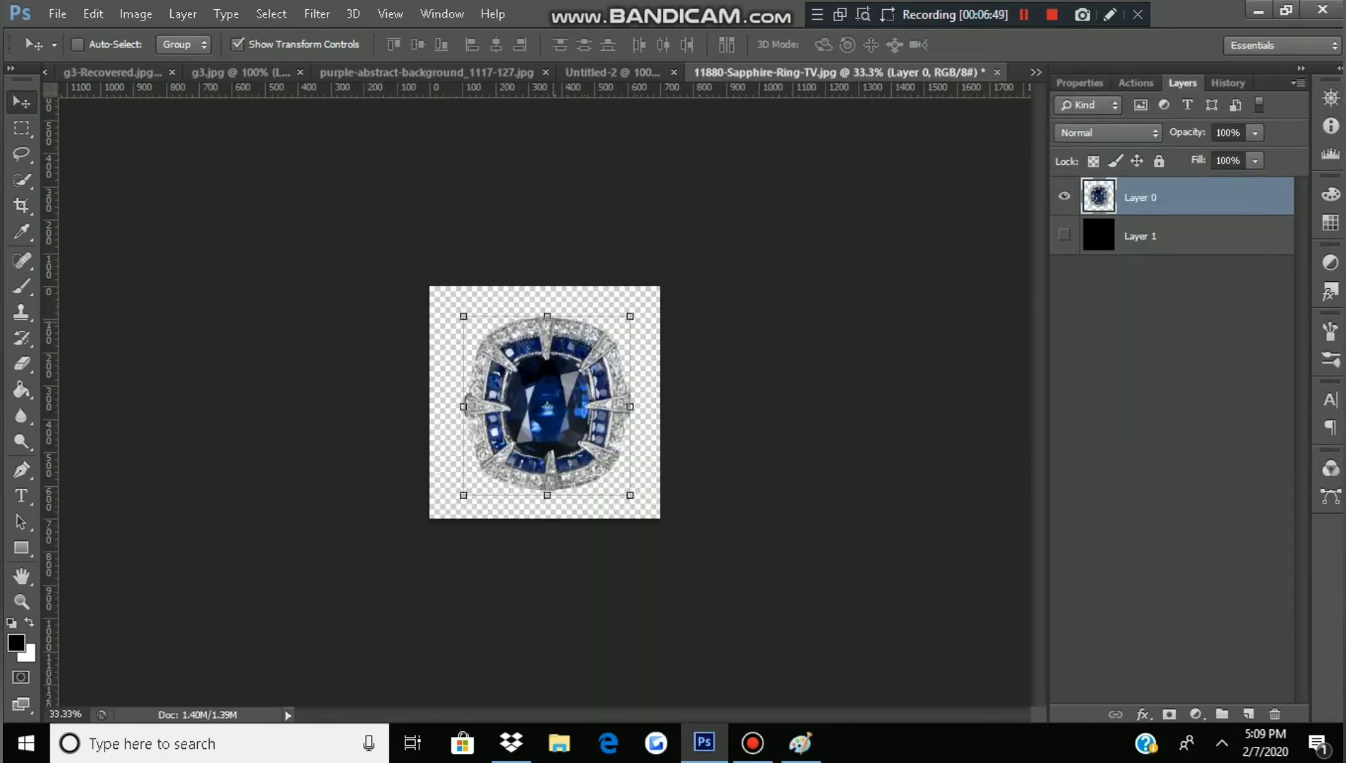
Step: Stretch the ring further to about 105.9% width and 103.9% height
{"action": "left_click_drag", "start_coordinate": [547, 316], "coordinate": [547, 309]}
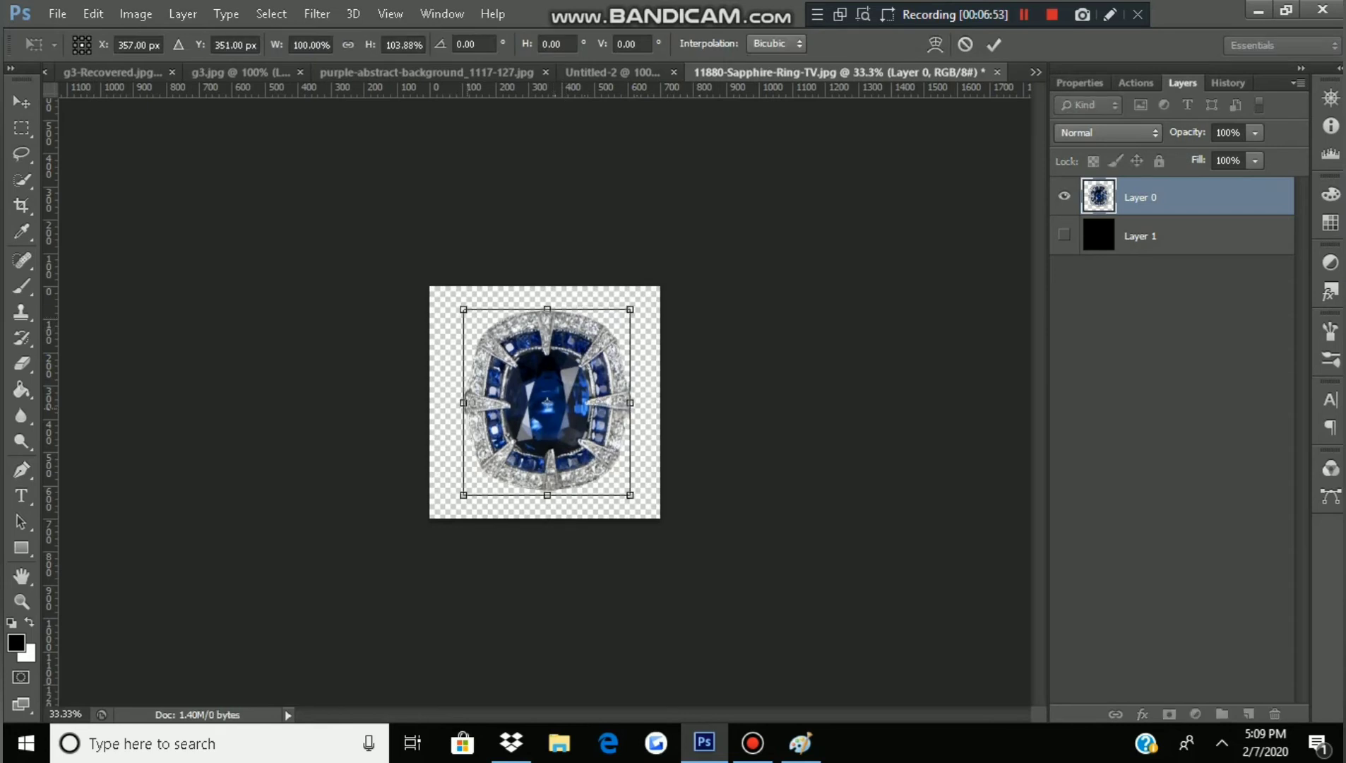
{"action": "left_click_drag", "start_coordinate": [463, 403], "coordinate": [458, 402]}
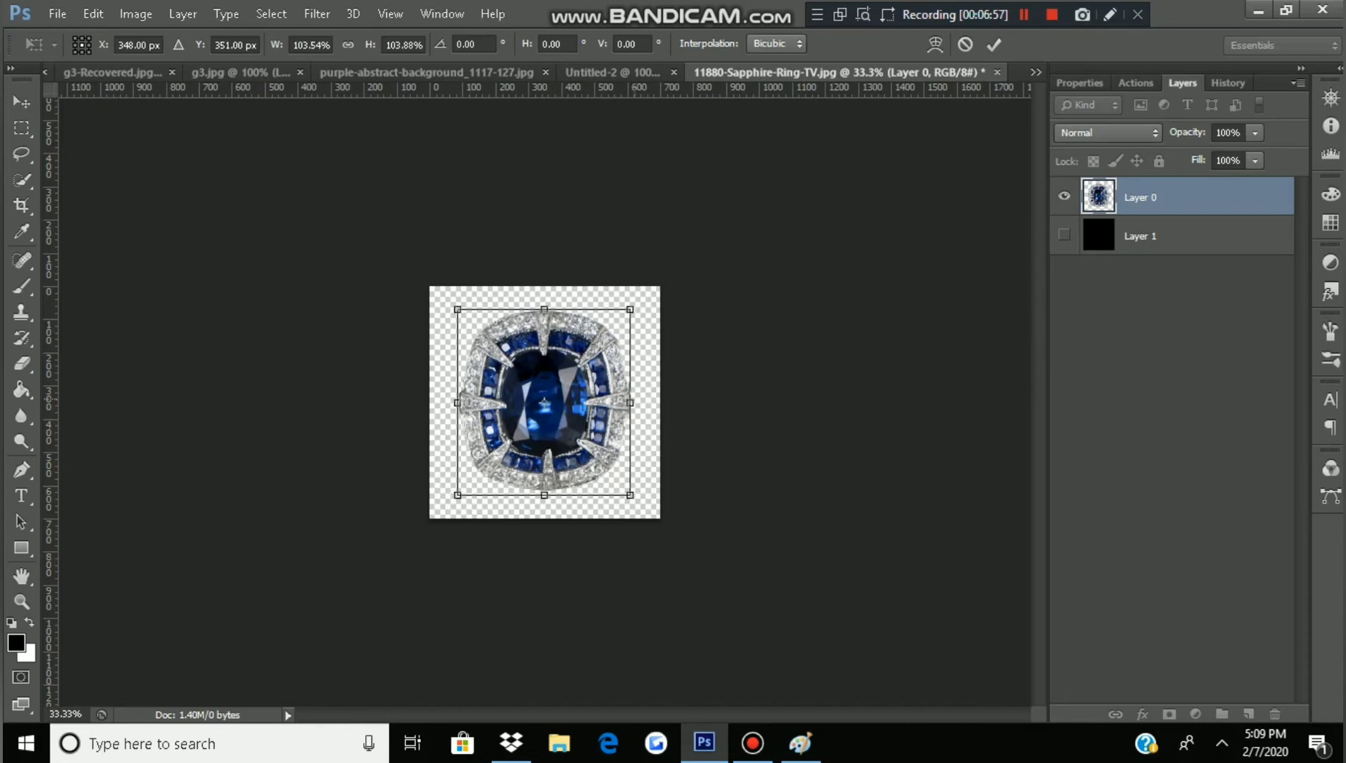
{"action": "left_click_drag", "start_coordinate": [630, 402], "coordinate": [634, 402]}
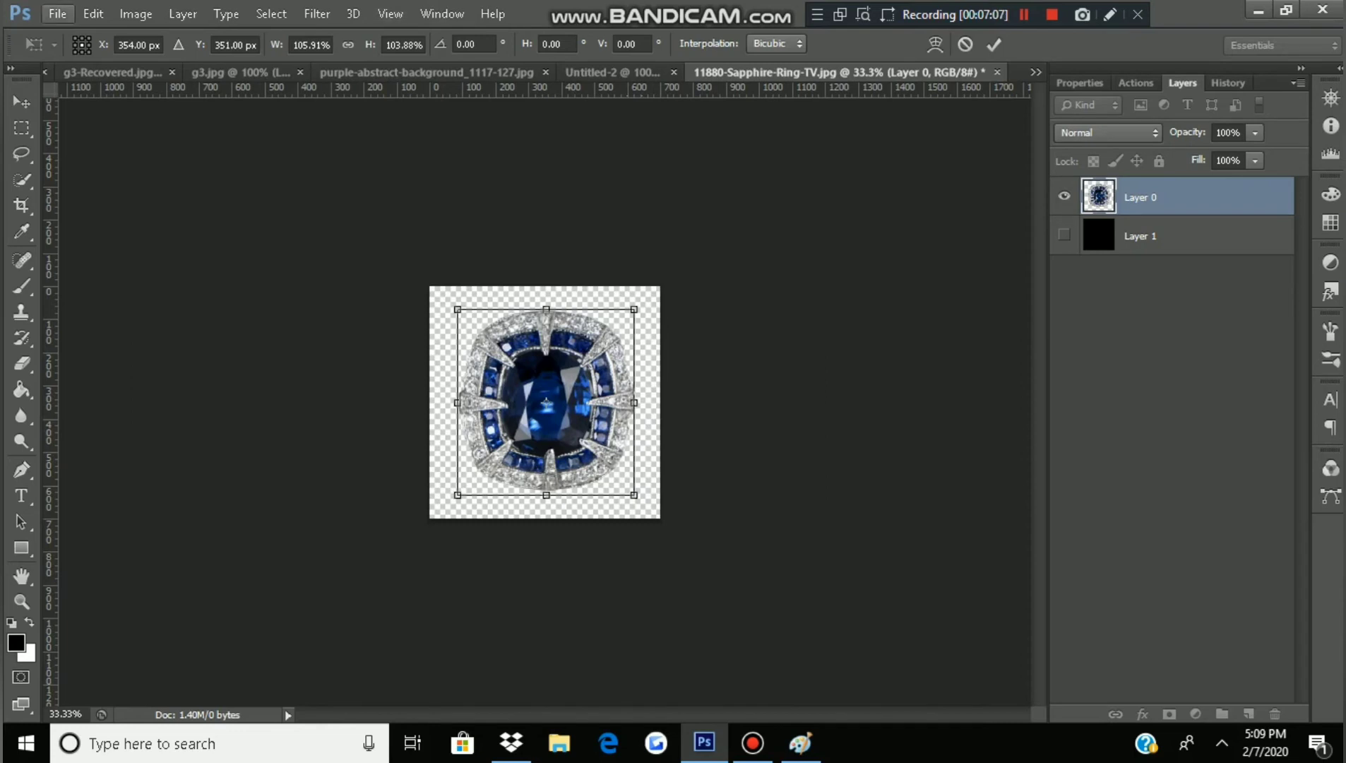
{"action": "left_click", "coordinate": [57, 14]}
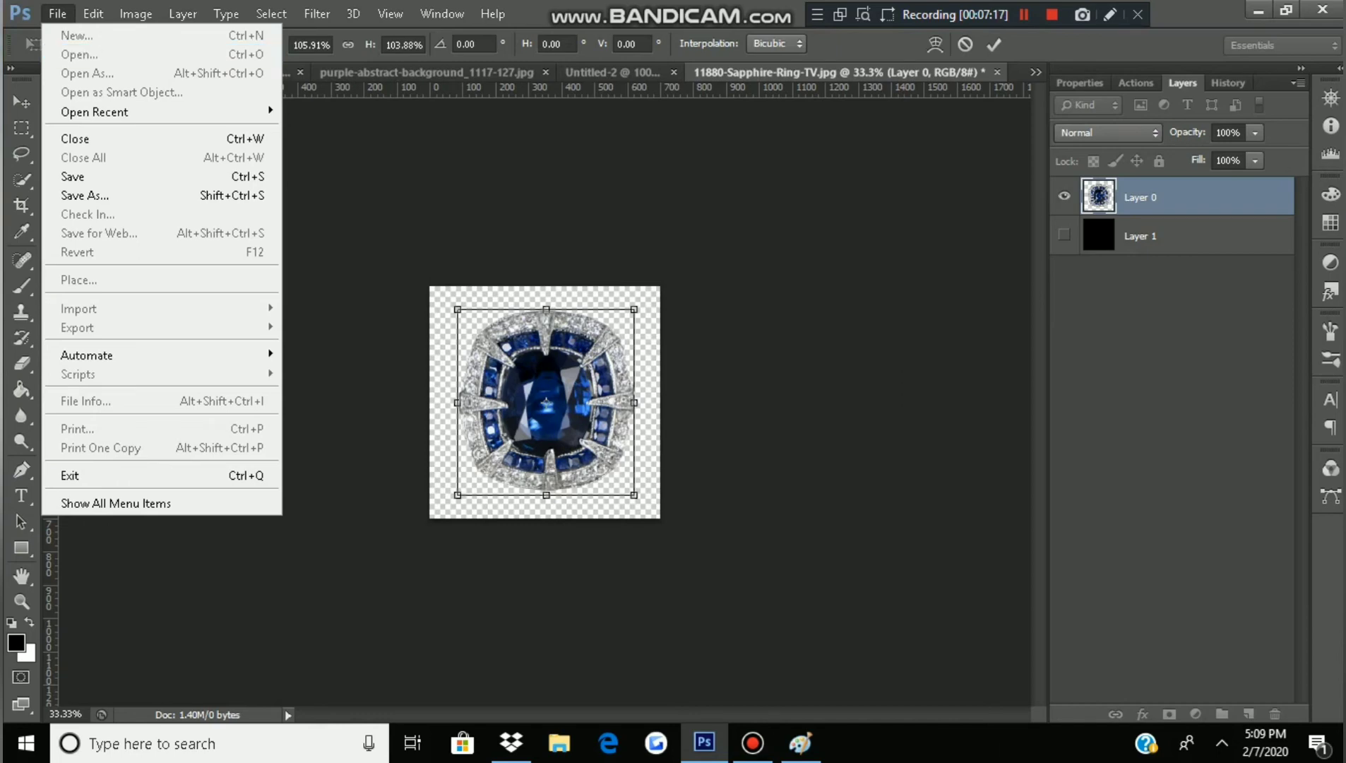
{"action": "key", "text": "Escape"}
Step: Apply the ring's transform and select the whole ring with a rectangular marquee covering nearly the entire canvas
{"action": "key", "text": "m"}
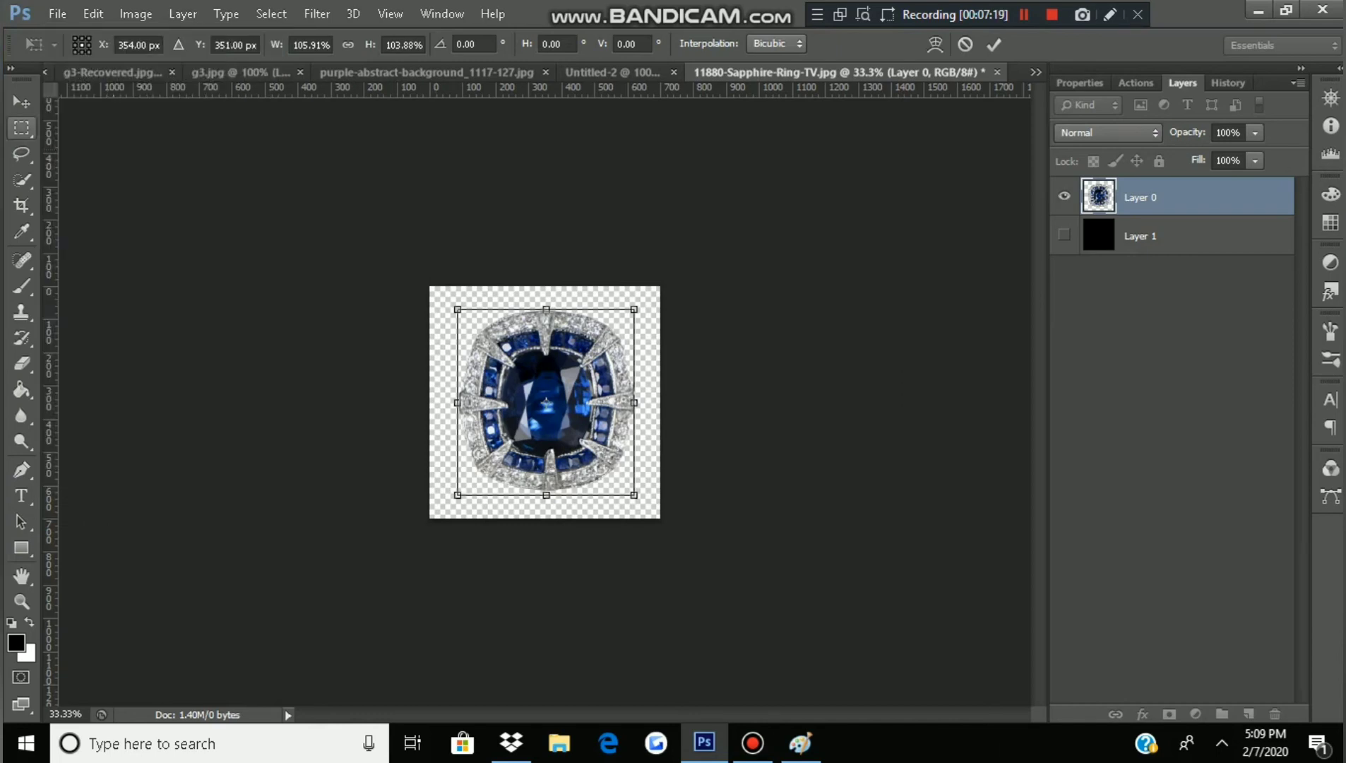
{"action": "key", "text": "Return"}
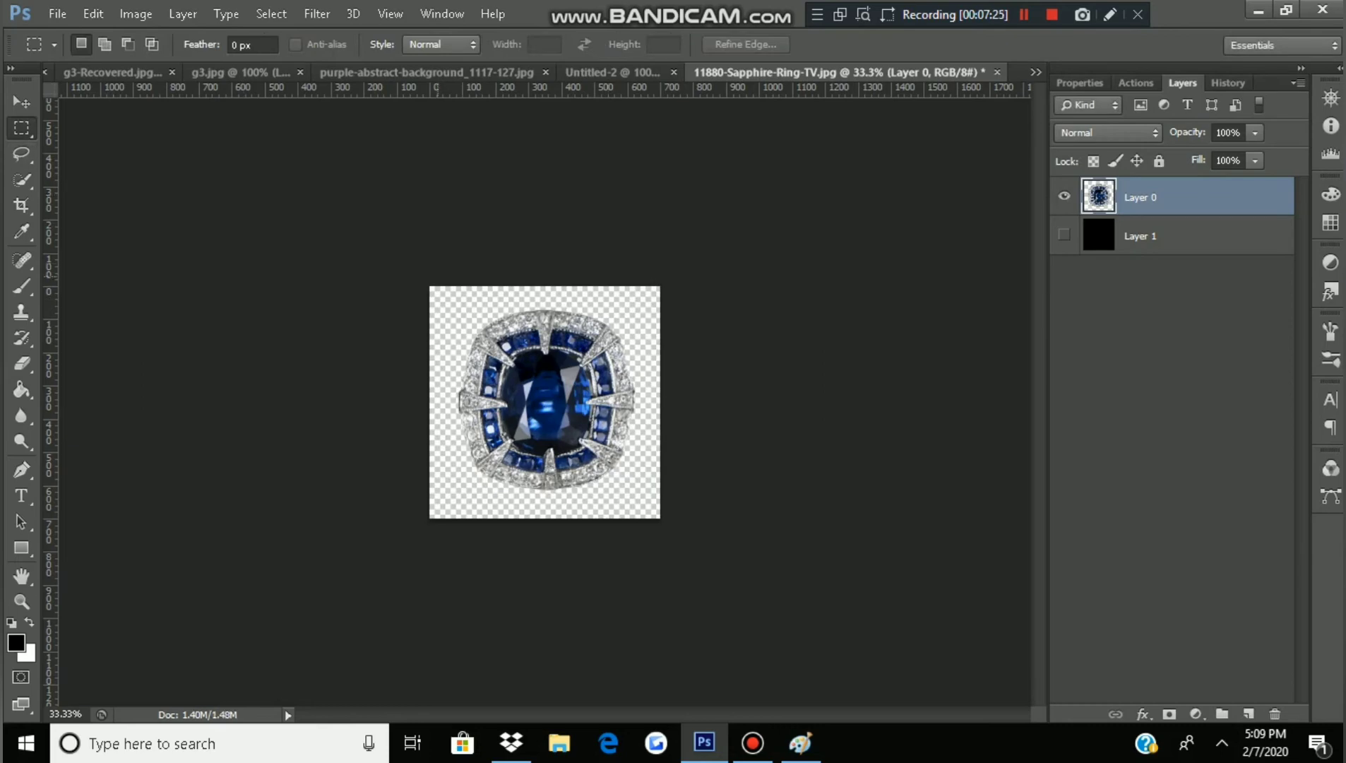
{"action": "left_click_drag", "start_coordinate": [436, 283], "coordinate": [741, 561]}
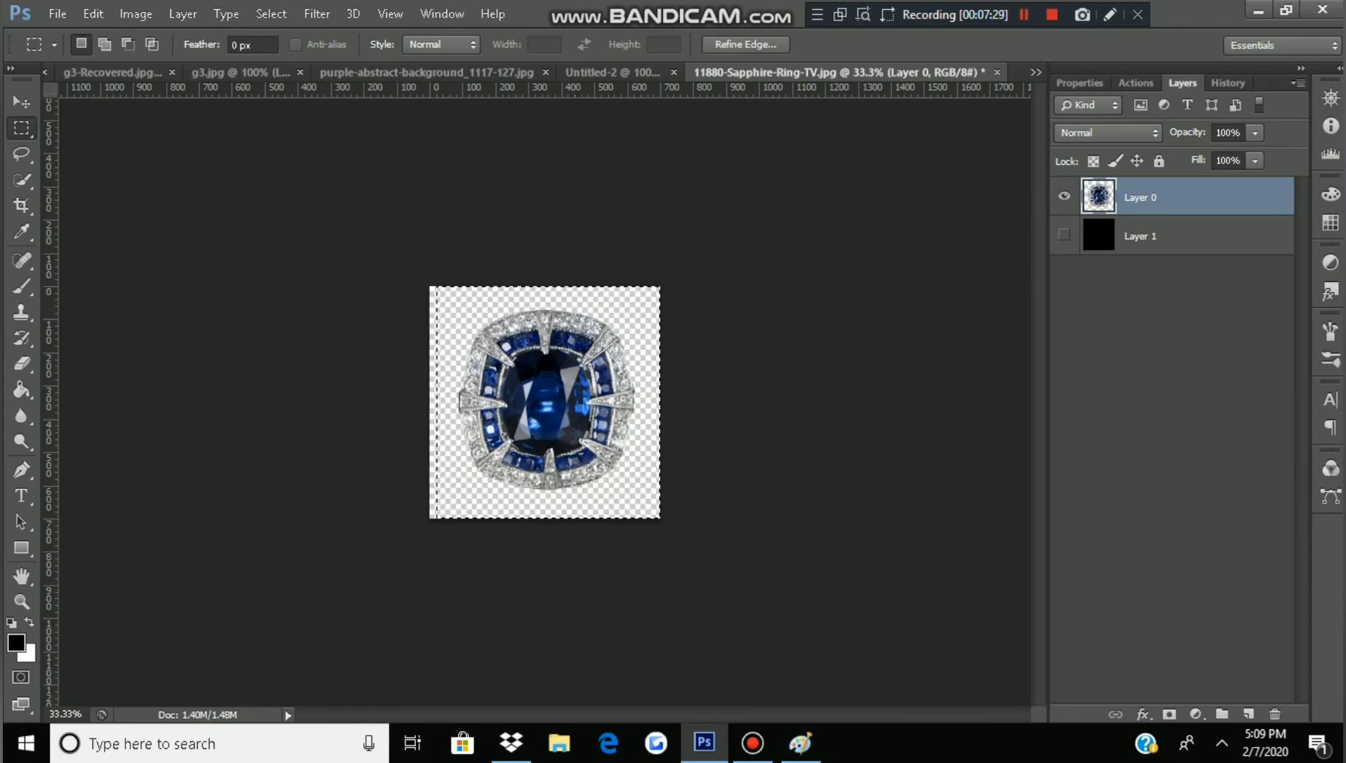
Step: Switch to Paint and write the note "open a 256x256 transparent canvas." in the text box
{"action": "left_click", "coordinate": [800, 743]}
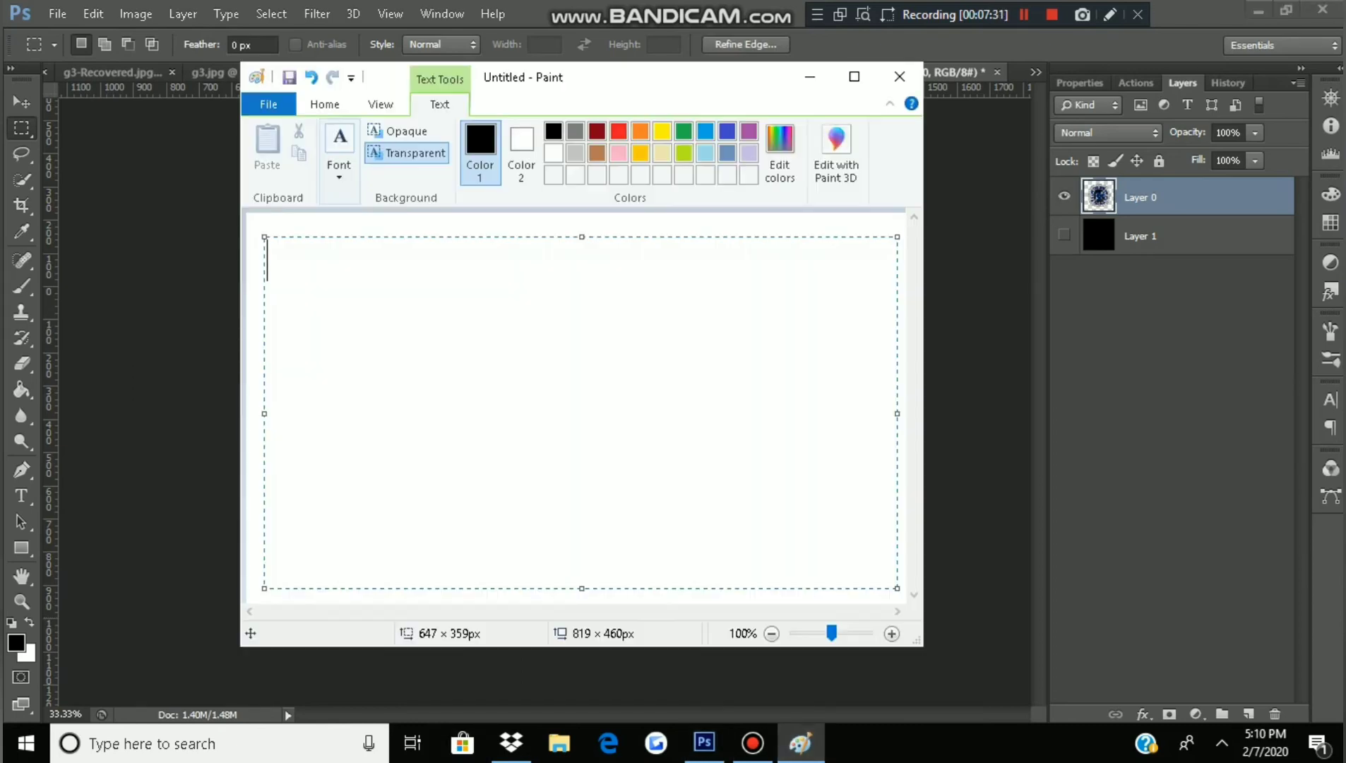
{"action": "type", "text": "open a "}
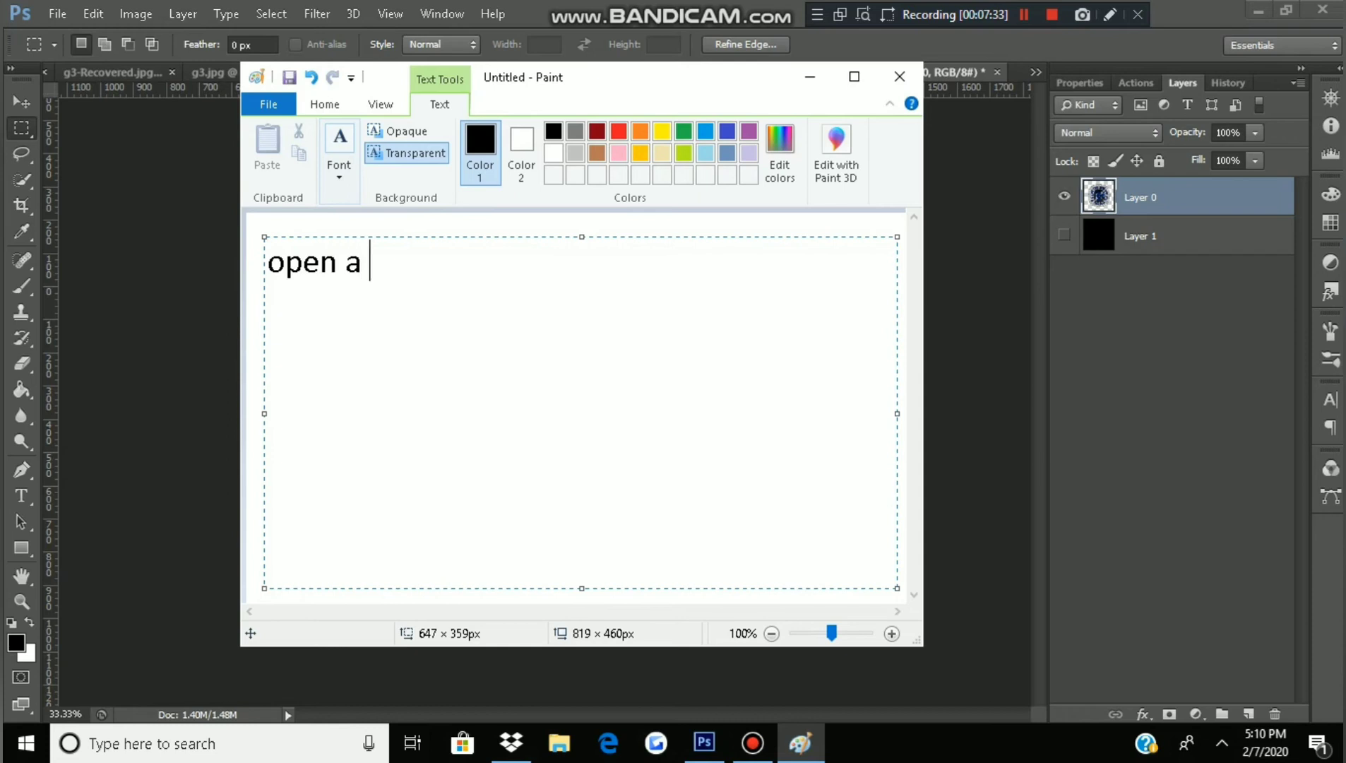
{"action": "type", "text": "256x"}
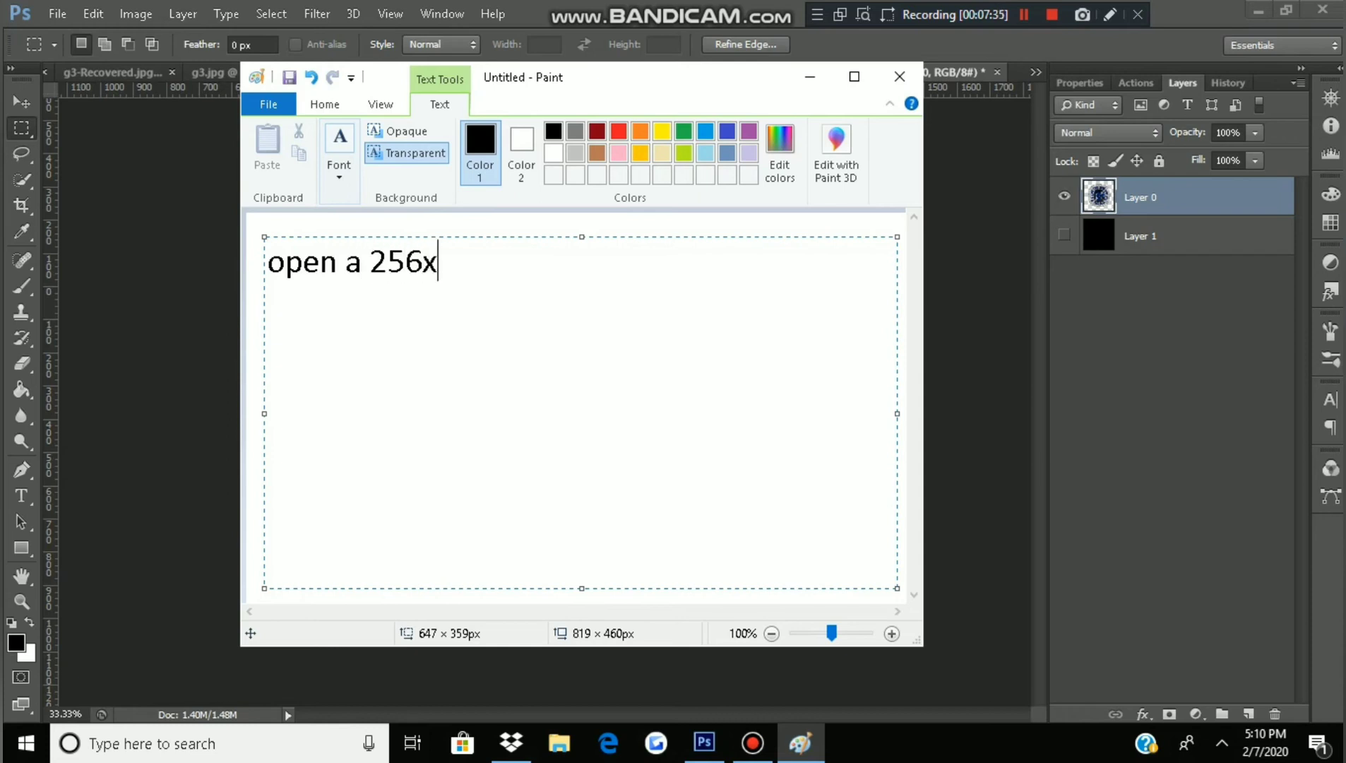
{"action": "type", "text": "256 tr"}
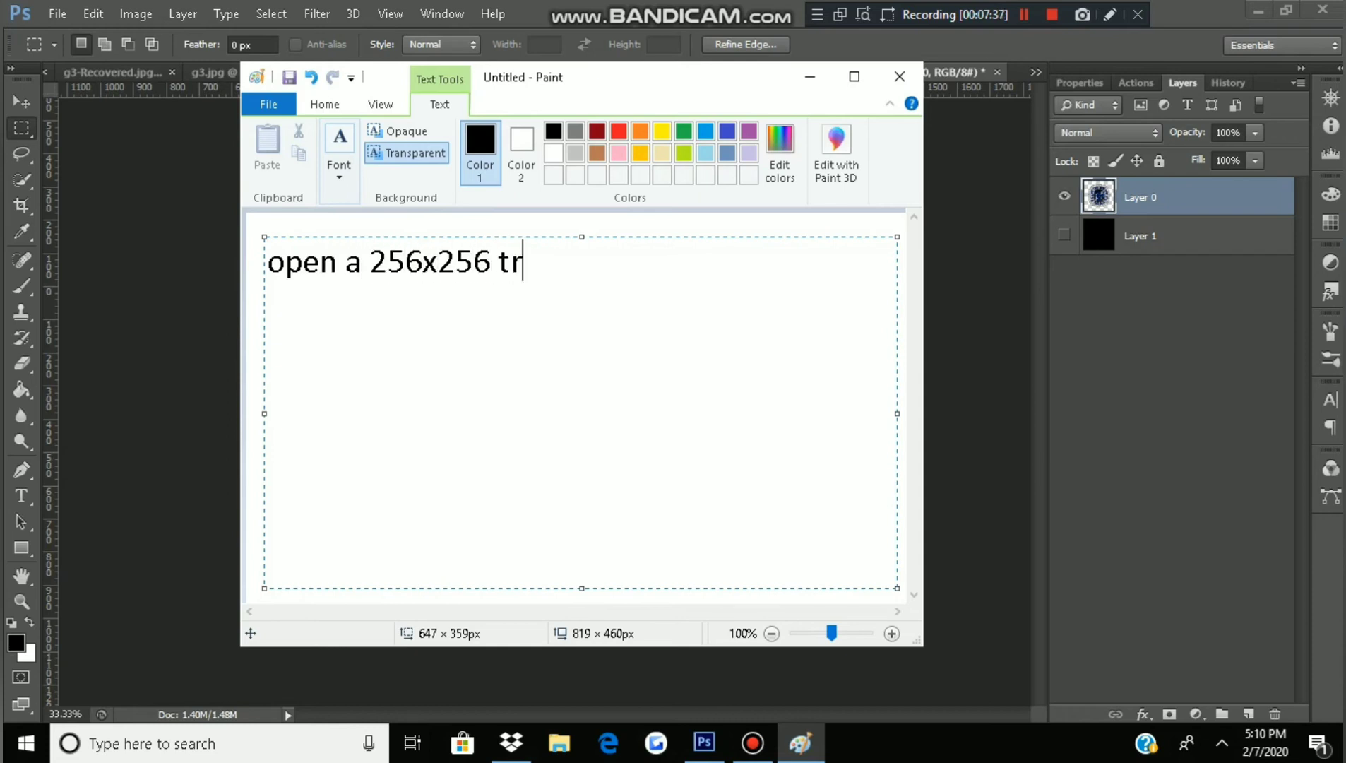
{"action": "type", "text": "anspar"}
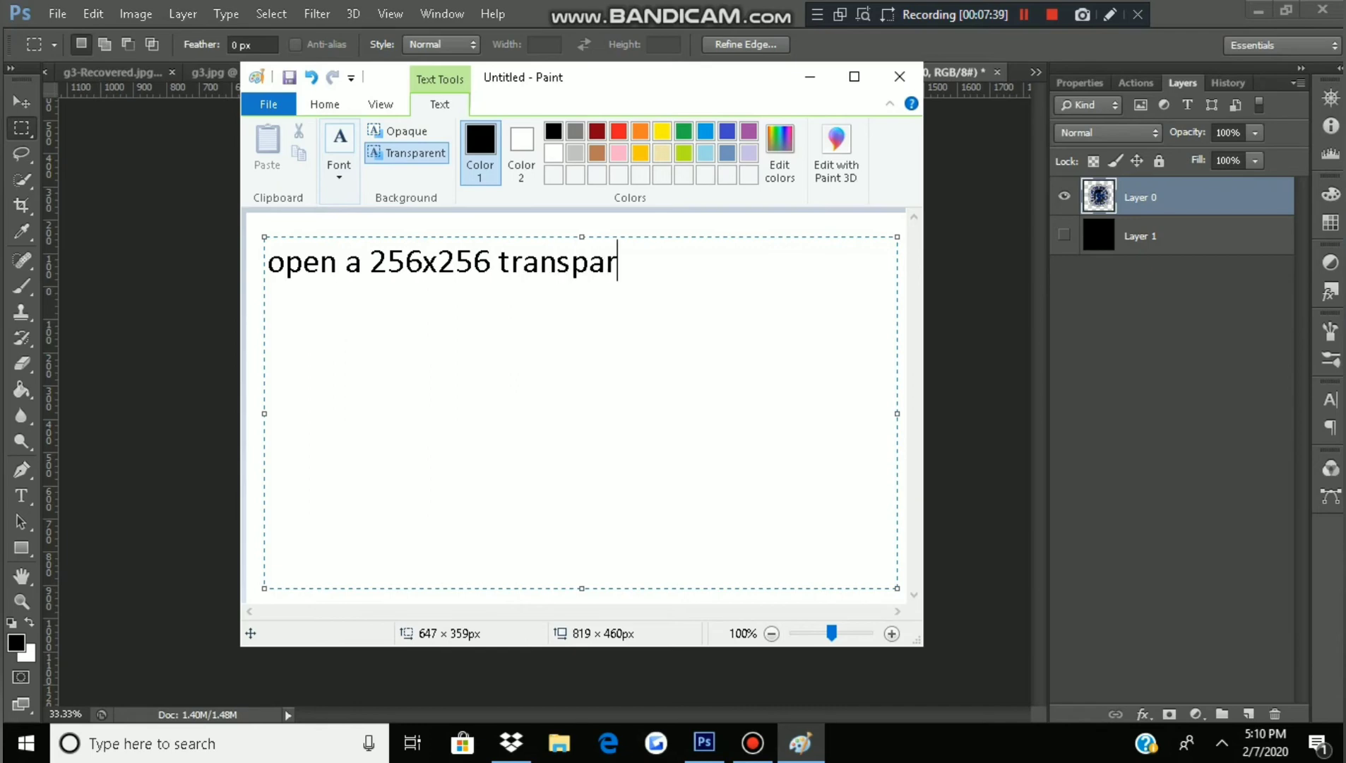
{"action": "type", "text": "ent canv"}
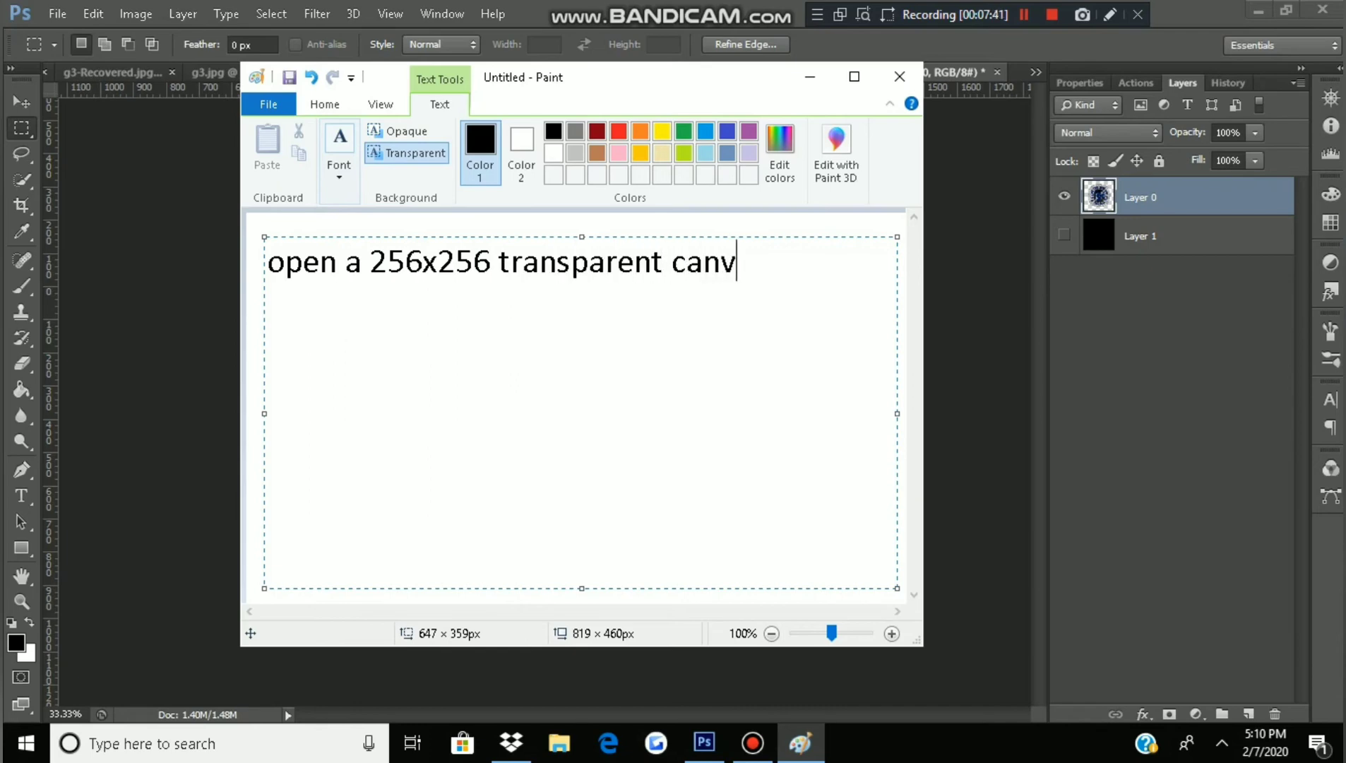
{"action": "type", "text": "as."}
Step: Erase the whole canvas-size note from the Paint text box and switch back to Photoshop
{"action": "key", "text": "BackSpace"}
{"action": "key", "text": "BackSpace"}
{"action": "key", "text": "BackSpace"}
{"action": "key", "text": "BackSpace"}
{"action": "key", "text": "BackSpace"}
{"action": "key", "text": "BackSpace"}
{"action": "key", "text": "BackSpace"}
{"action": "key", "text": "BackSpace"}
{"action": "key", "text": "BackSpace"}
{"action": "key", "text": "BackSpace"}
{"action": "key", "text": "BackSpace"}
{"action": "key", "text": "BackSpace"}
{"action": "key", "text": "BackSpace"}
{"action": "key", "text": "BackSpace"}
{"action": "key", "text": "BackSpace"}
{"action": "key", "text": "BackSpace"}
{"action": "key", "text": "BackSpace"}
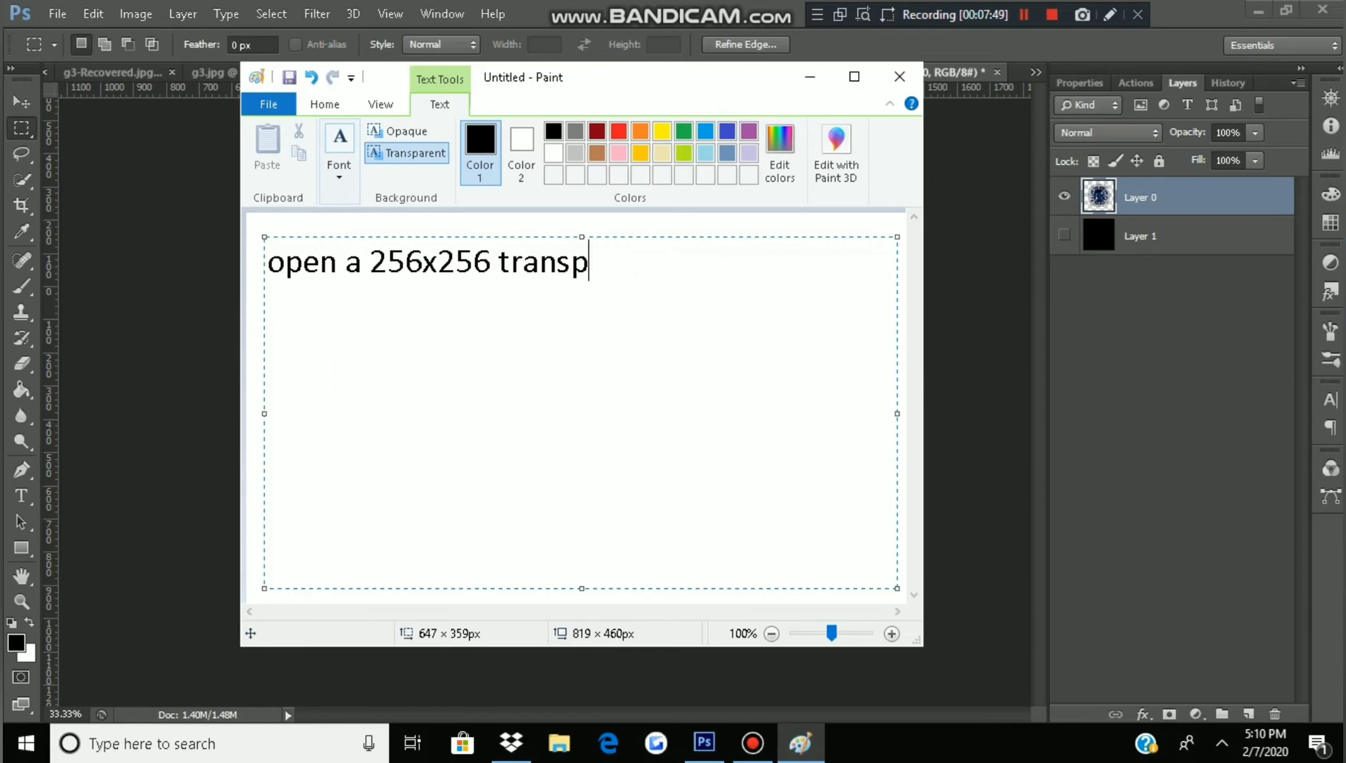
{"action": "key", "text": "BackSpace"}
{"action": "key", "text": "BackSpace"}
{"action": "key", "text": "BackSpace"}
{"action": "key", "text": "BackSpace"}
{"action": "key", "text": "BackSpace"}
{"action": "key", "text": "BackSpace"}
{"action": "key", "text": "BackSpace"}
{"action": "key", "text": "BackSpace"}
{"action": "key", "text": "BackSpace"}
{"action": "key", "text": "BackSpace"}
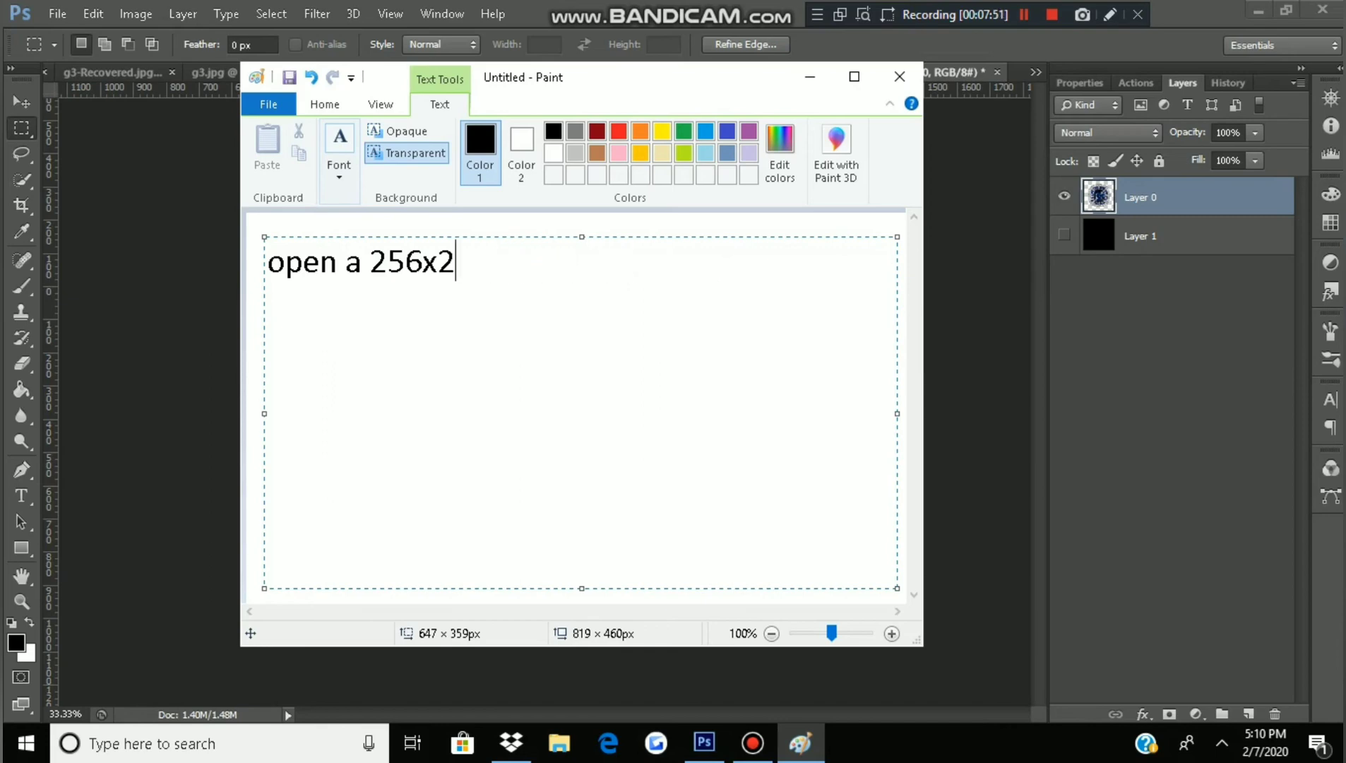
{"action": "key", "text": "BackSpace"}
{"action": "key", "text": "BackSpace"}
{"action": "key", "text": "BackSpace"}
{"action": "key", "text": "BackSpace"}
{"action": "key", "text": "BackSpace"}
{"action": "key", "text": "BackSpace"}
{"action": "key", "text": "BackSpace"}
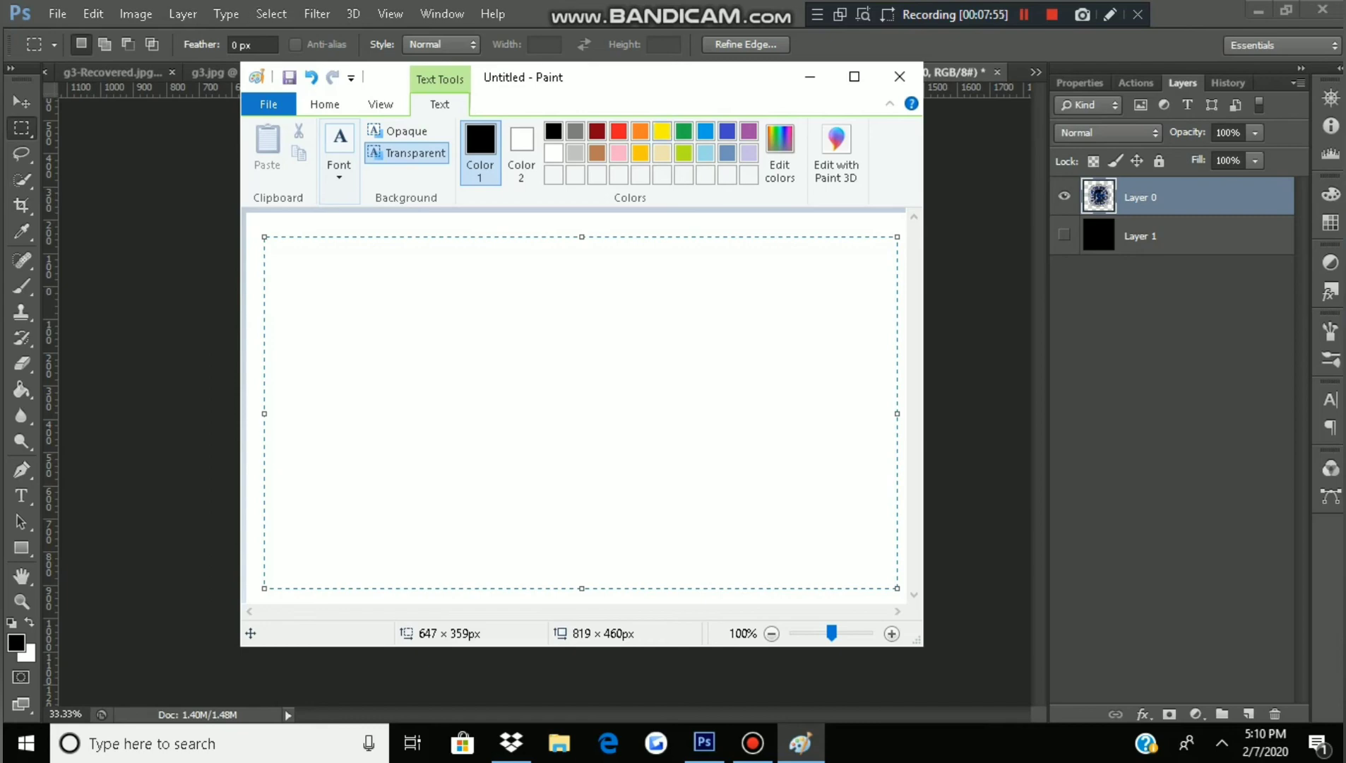
{"action": "left_click", "coordinate": [810, 76]}
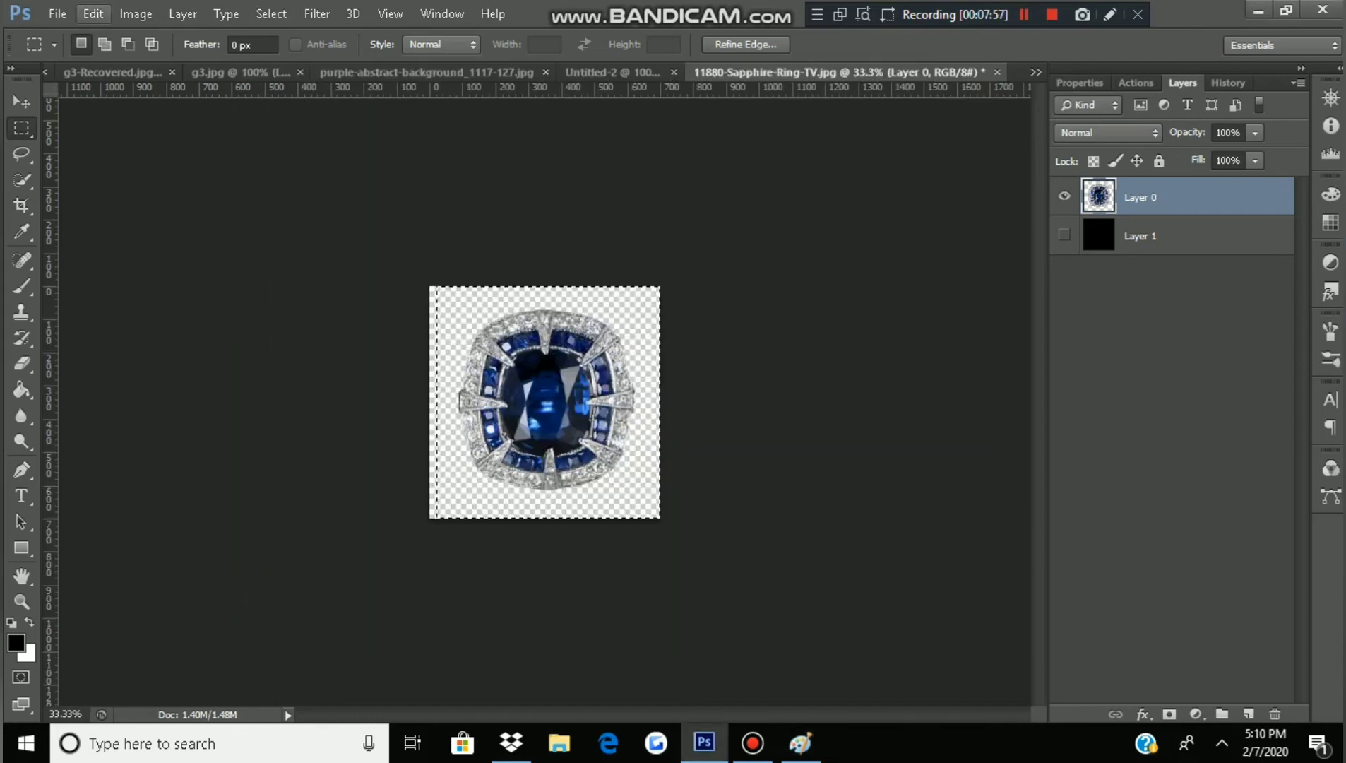
{"action": "left_click", "coordinate": [58, 13]}
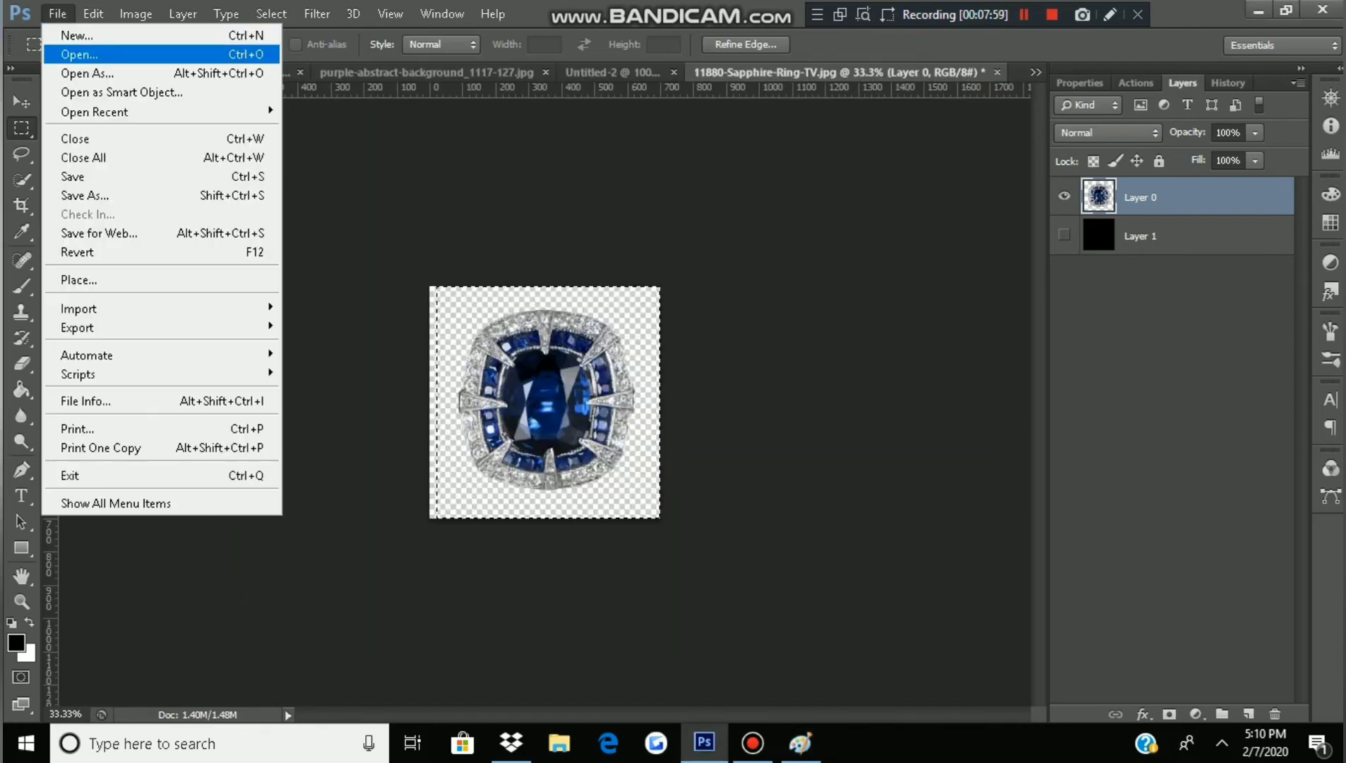
{"action": "left_click", "coordinate": [79, 55]}
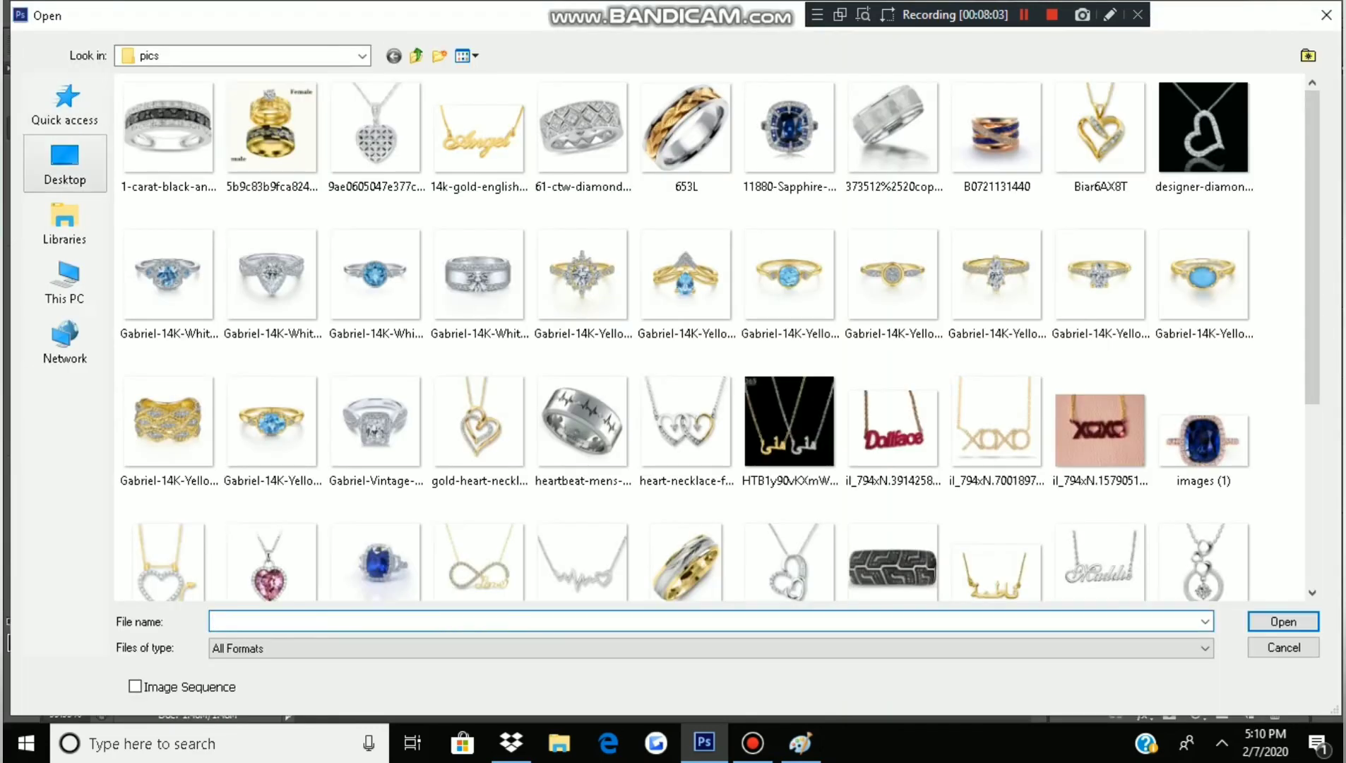
{"action": "left_click", "coordinate": [65, 163]}
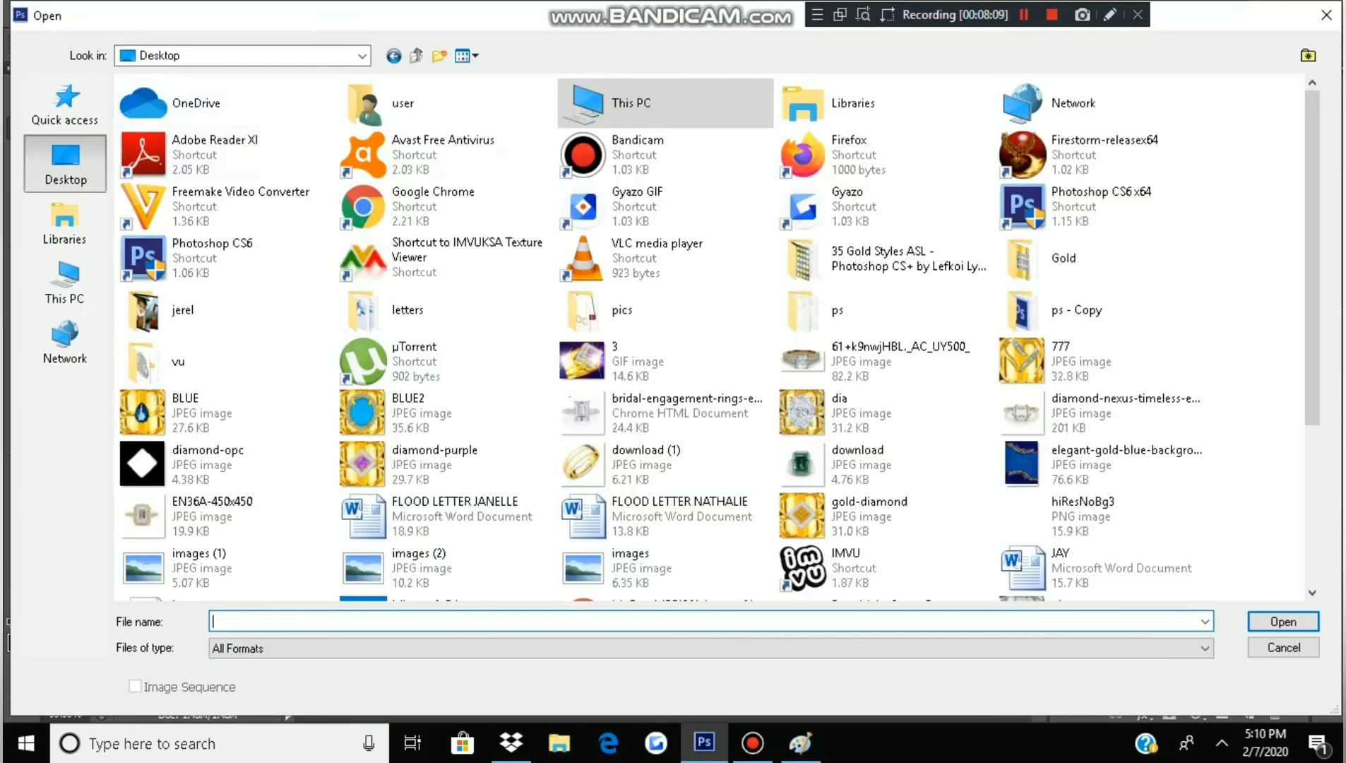
{"action": "left_click", "coordinate": [1327, 14]}
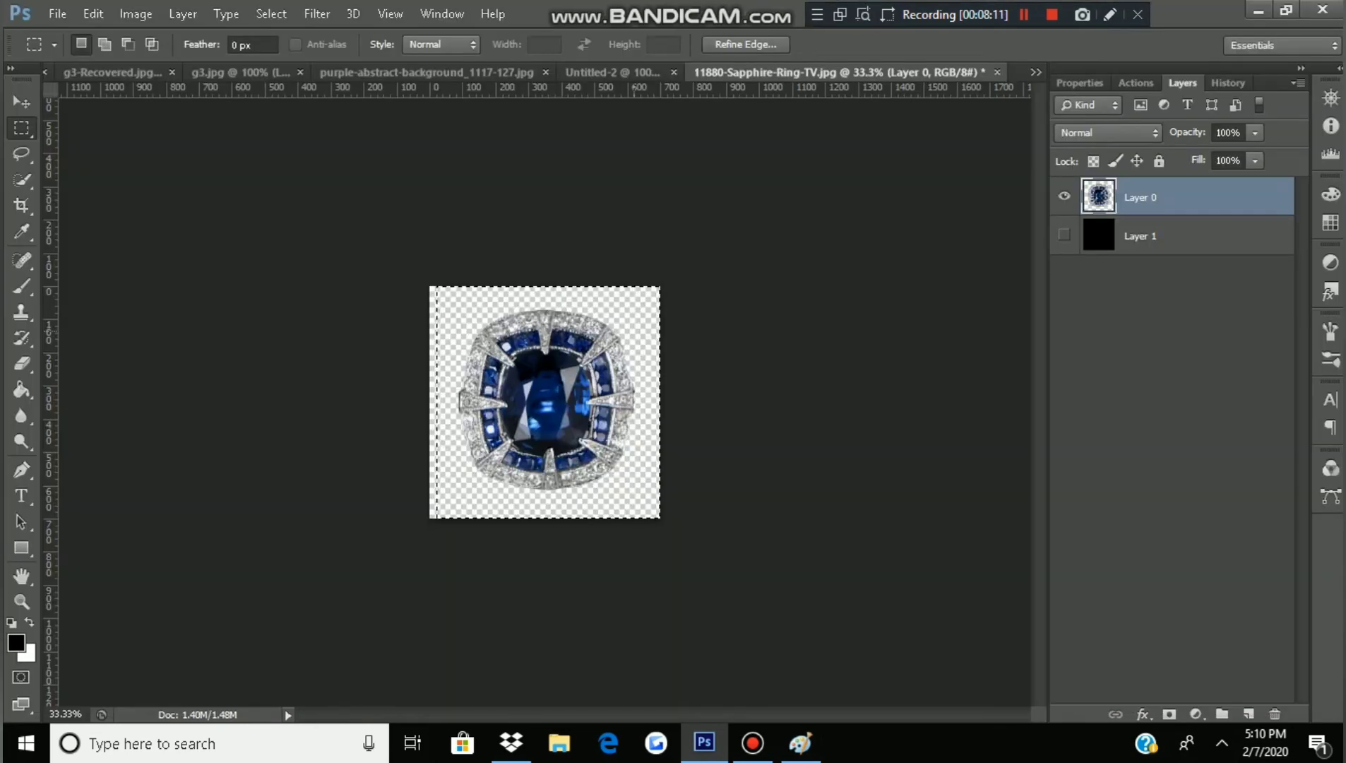
{"action": "left_click", "coordinate": [57, 13]}
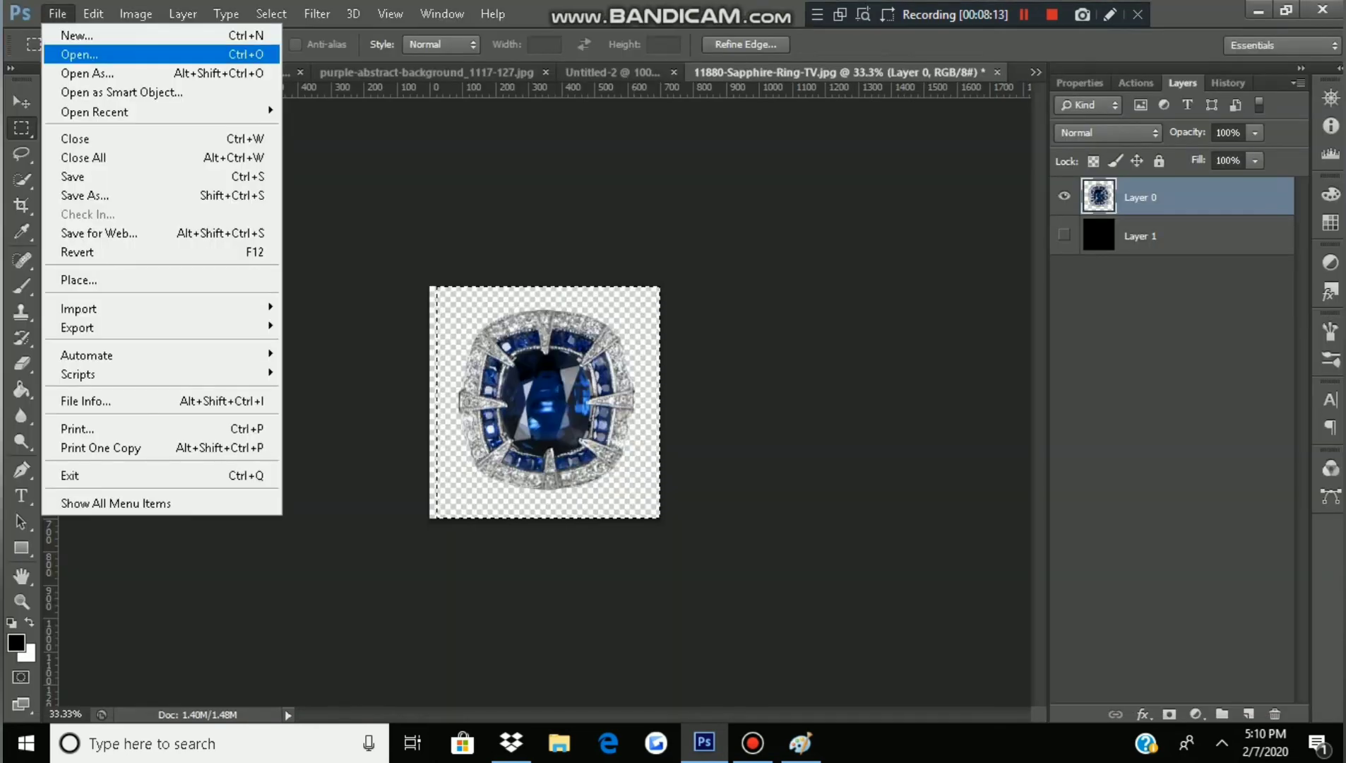
{"action": "left_click", "coordinate": [79, 54]}
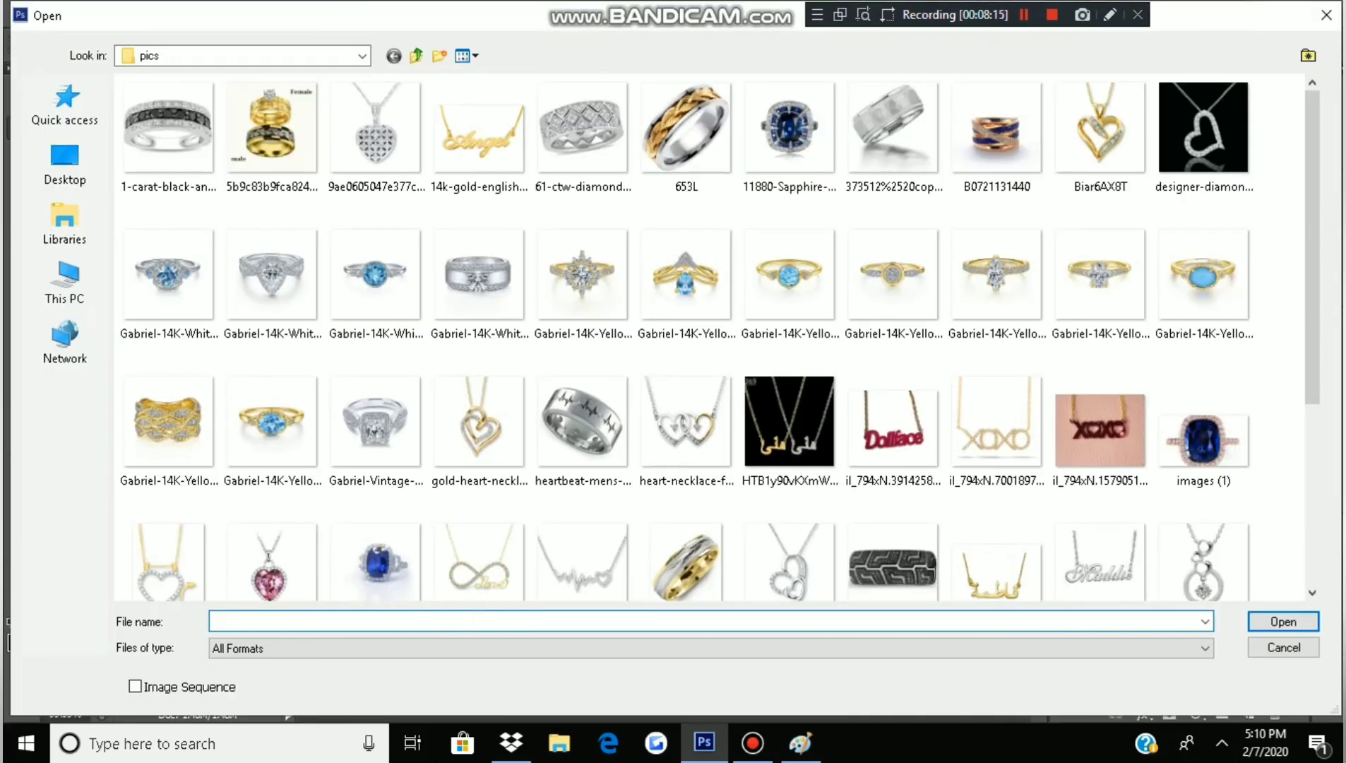
{"action": "left_click", "coordinate": [1326, 14]}
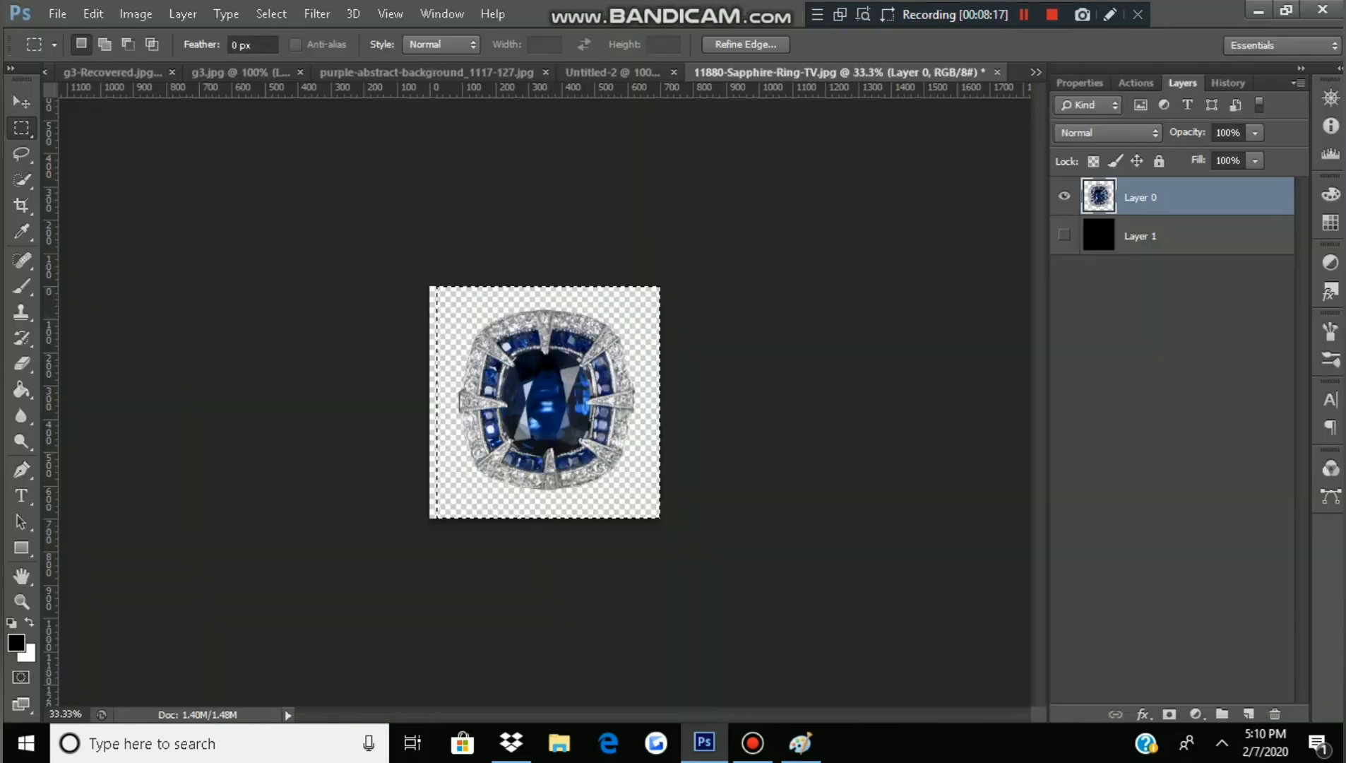
Step: Create a new 256 x 256 pixel document with transparent background contents and dock its window with the other open documents
{"action": "left_click", "coordinate": [57, 14]}
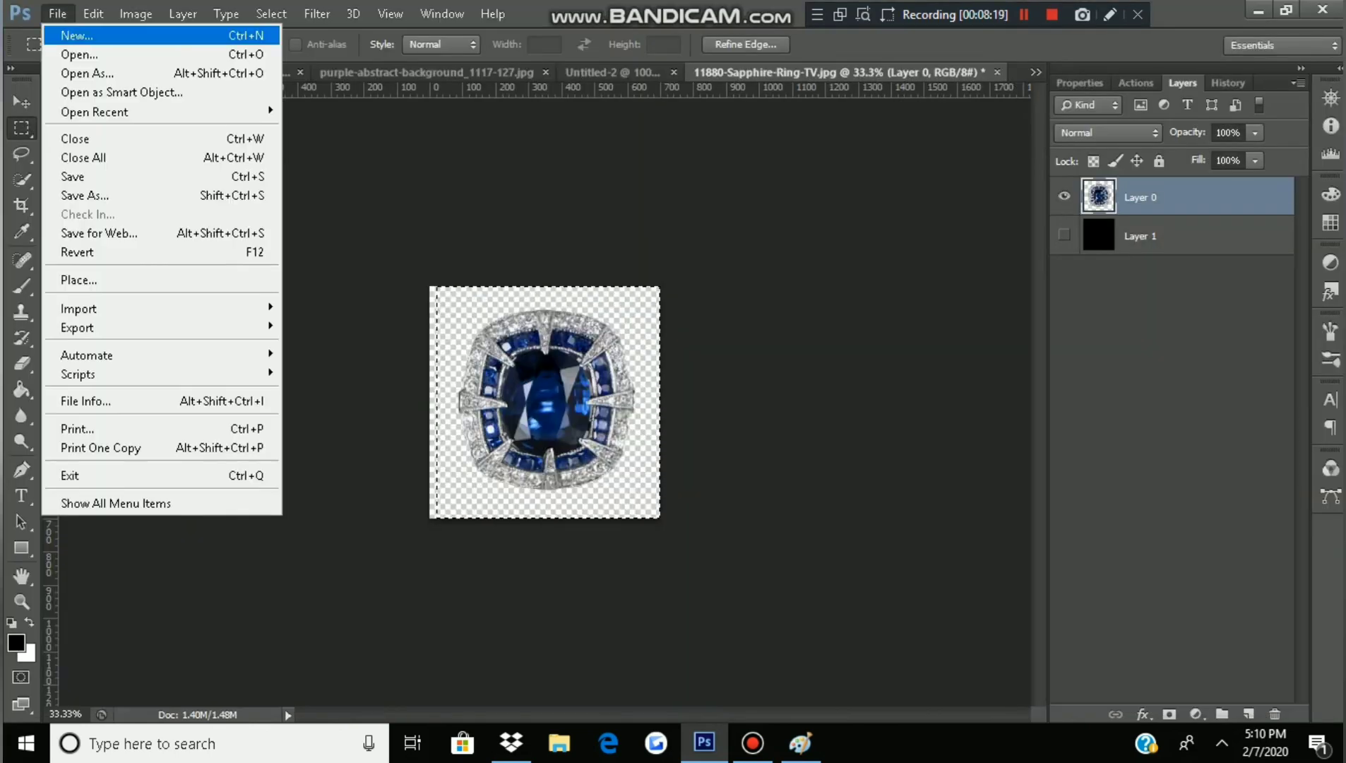
{"action": "left_click", "coordinate": [76, 35]}
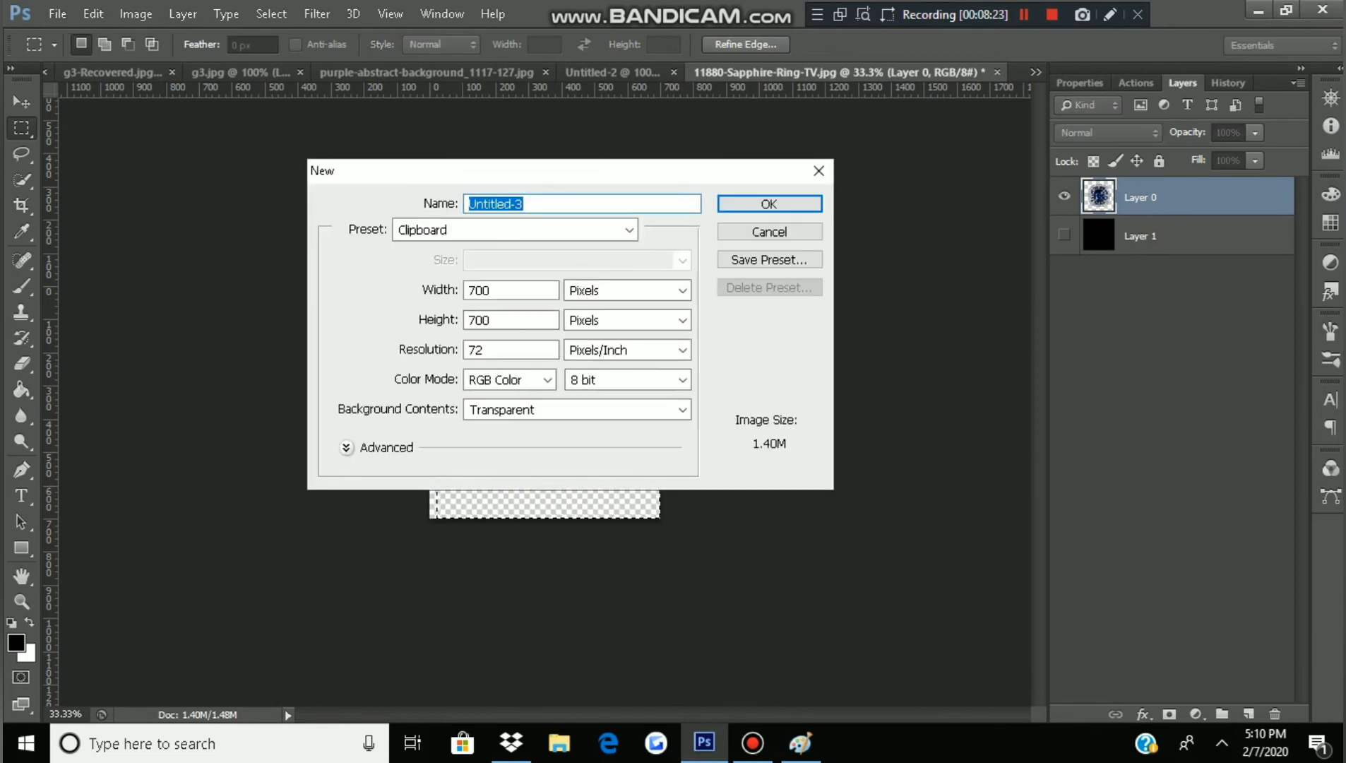
{"action": "left_click", "coordinate": [511, 290]}
{"action": "key", "text": "BackSpace"}
{"action": "key", "text": "BackSpace"}
{"action": "key", "text": "BackSpace"}
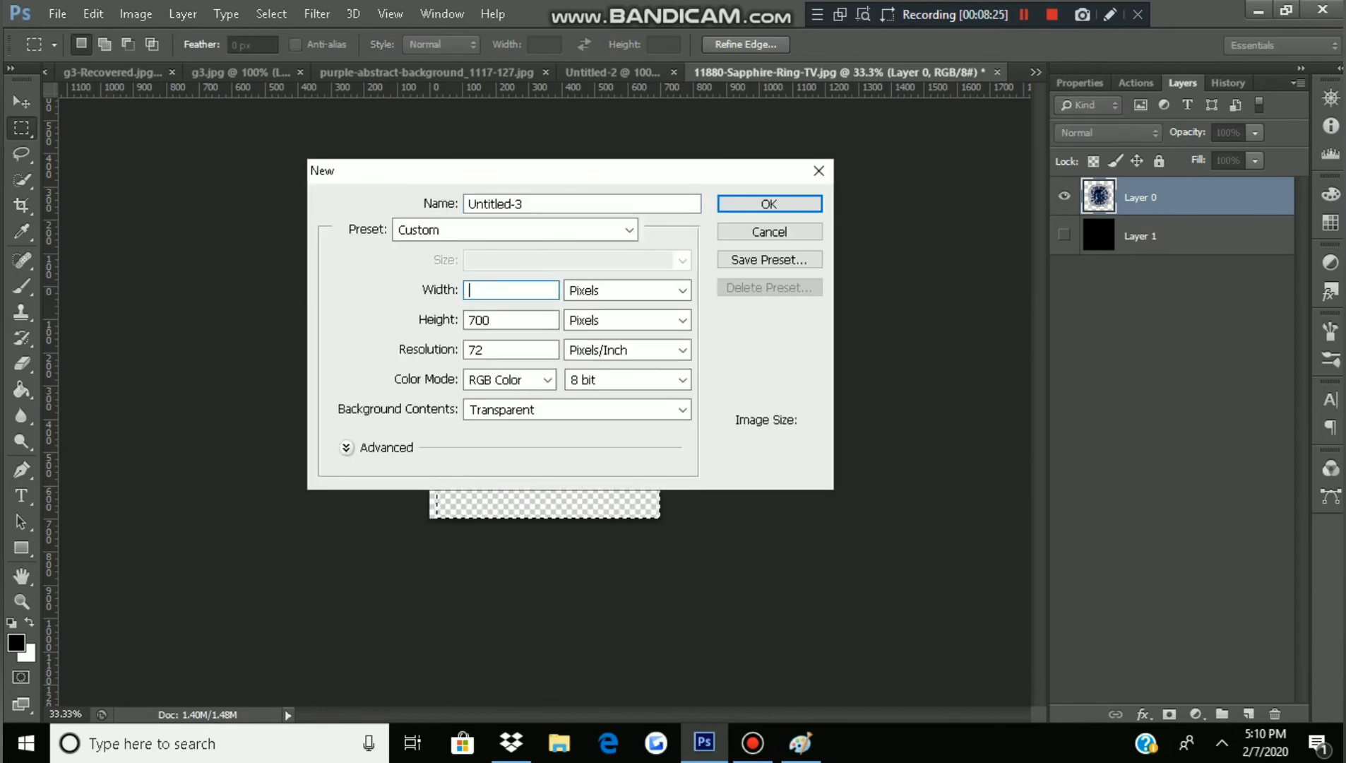
{"action": "type", "text": "256"}
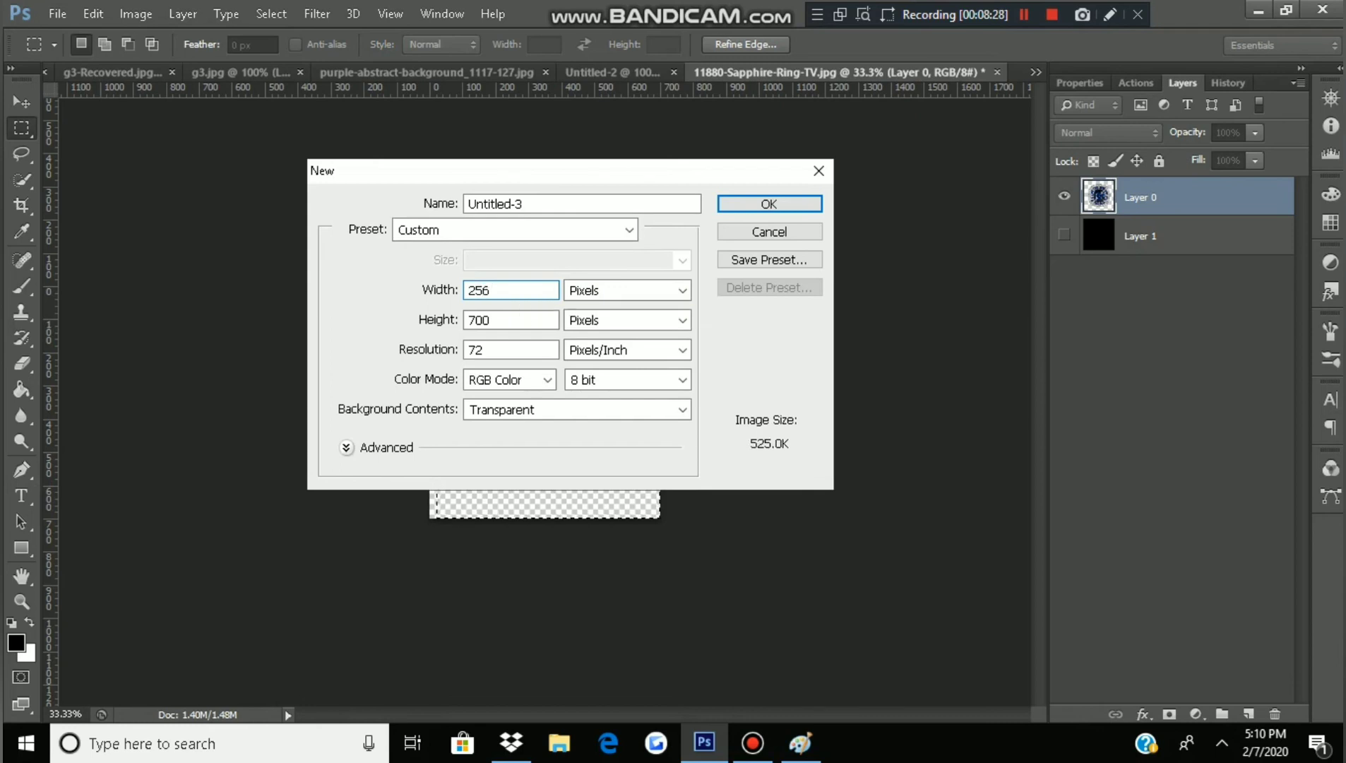
{"action": "key", "text": "Tab"}
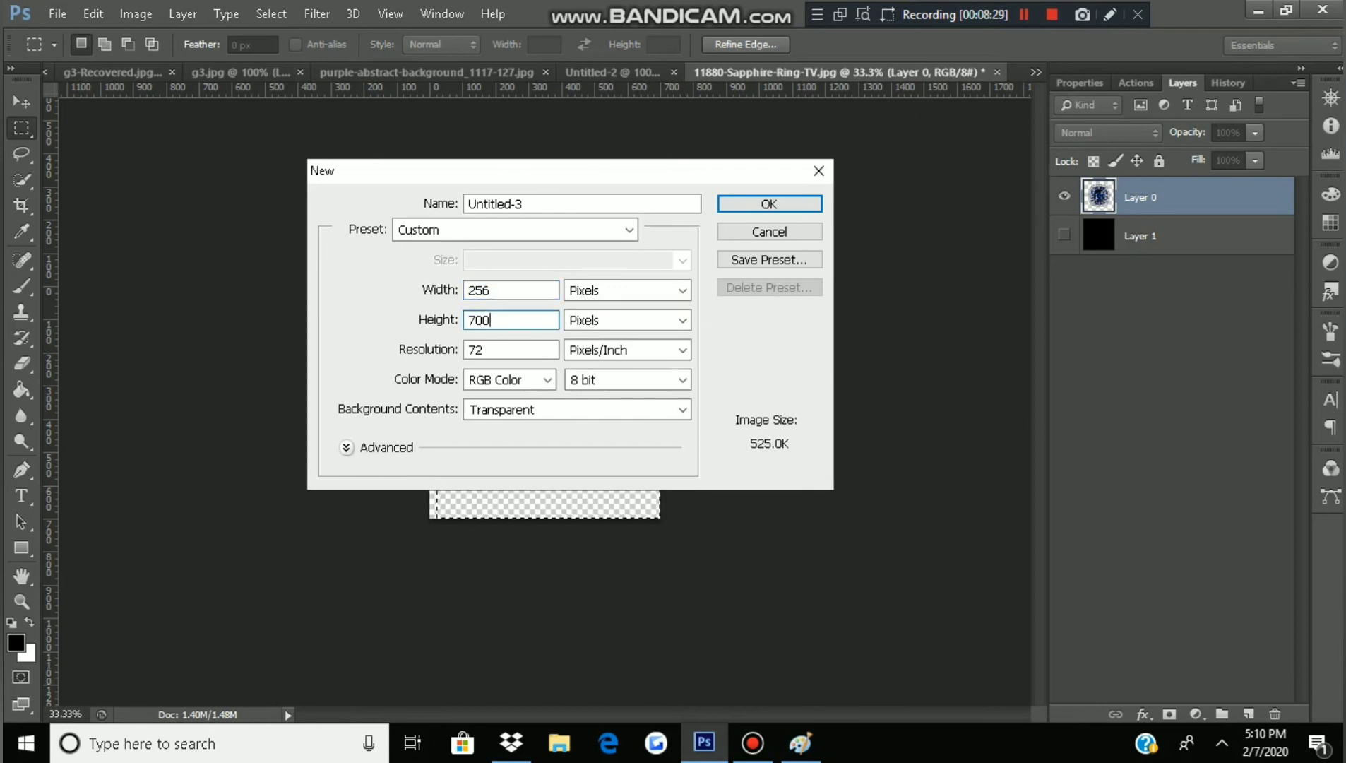
{"action": "key", "text": "BackSpace"}
{"action": "key", "text": "BackSpace"}
{"action": "key", "text": "BackSpace"}
{"action": "type", "text": "256"}
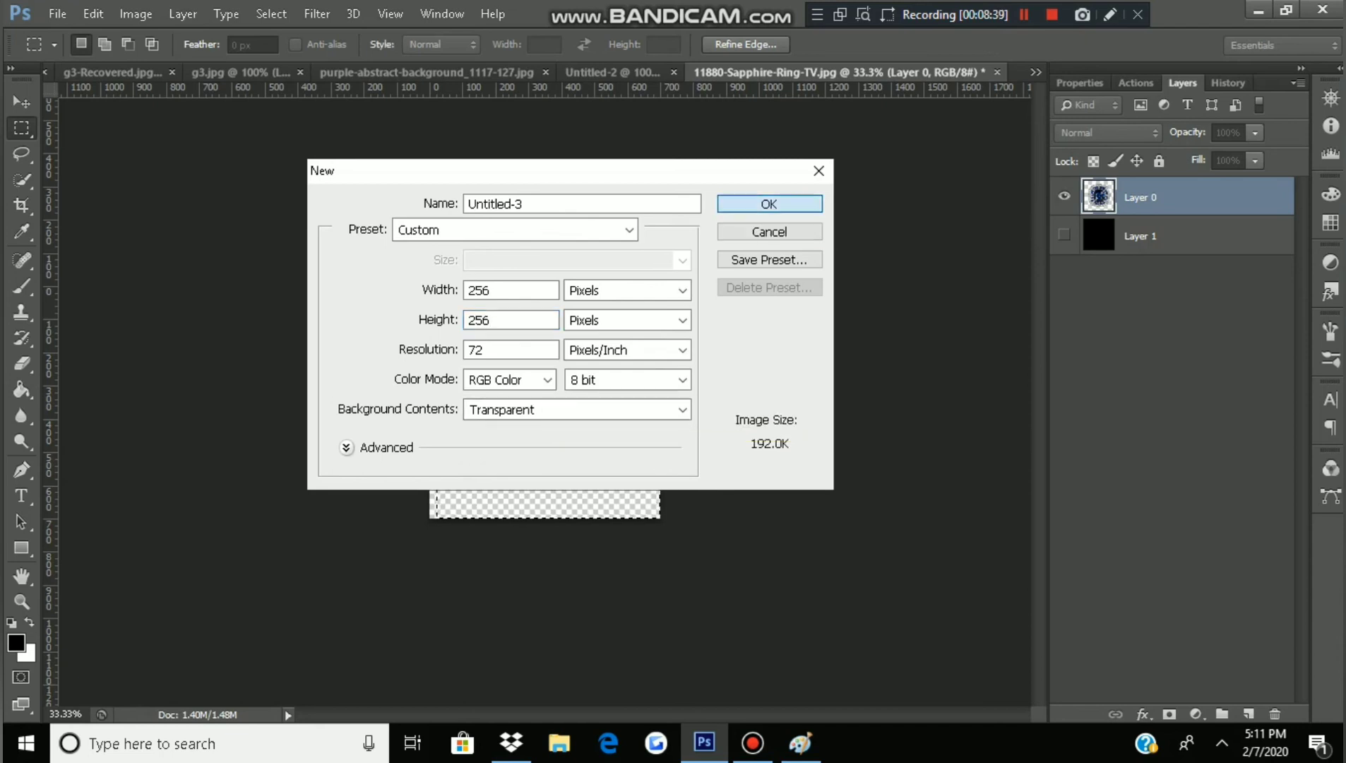
{"action": "key", "text": "Escape"}
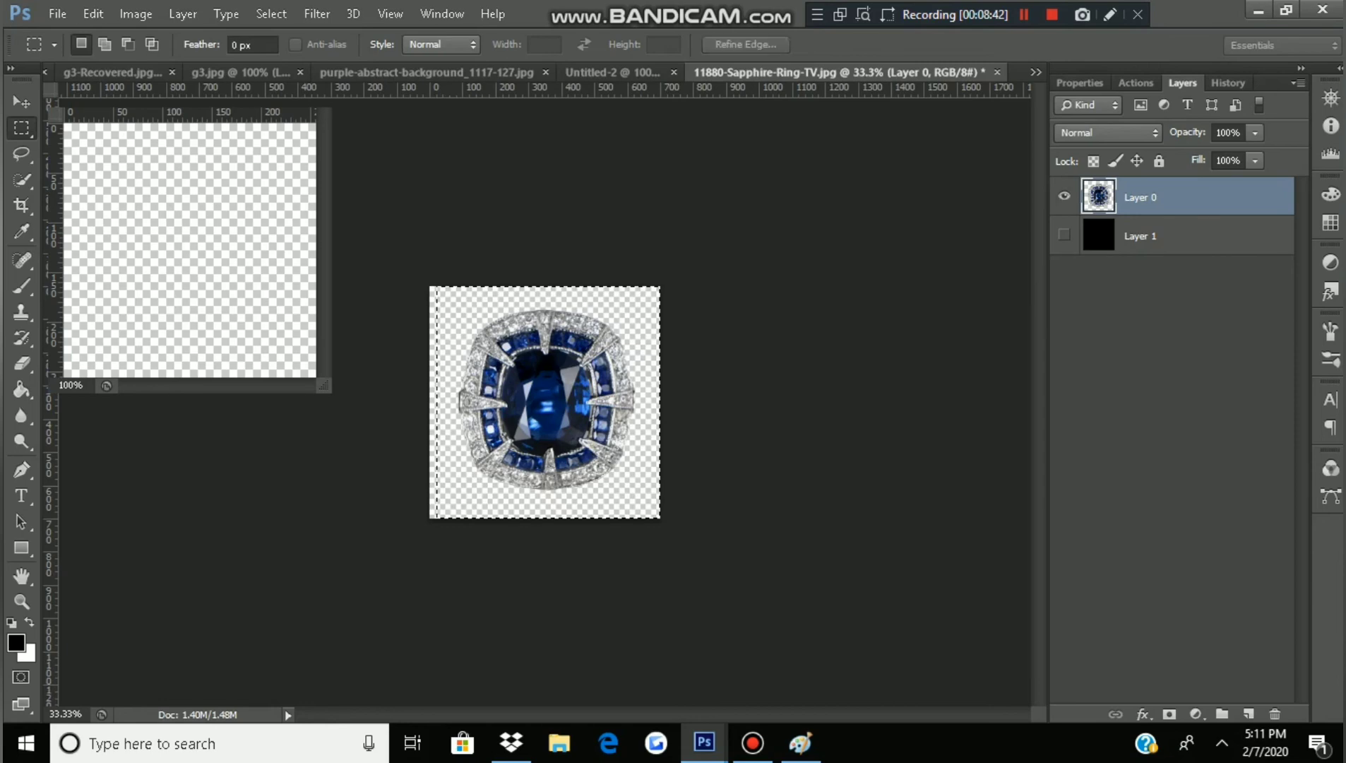
{"action": "left_click_drag", "start_coordinate": [141, 94], "coordinate": [230, 72]}
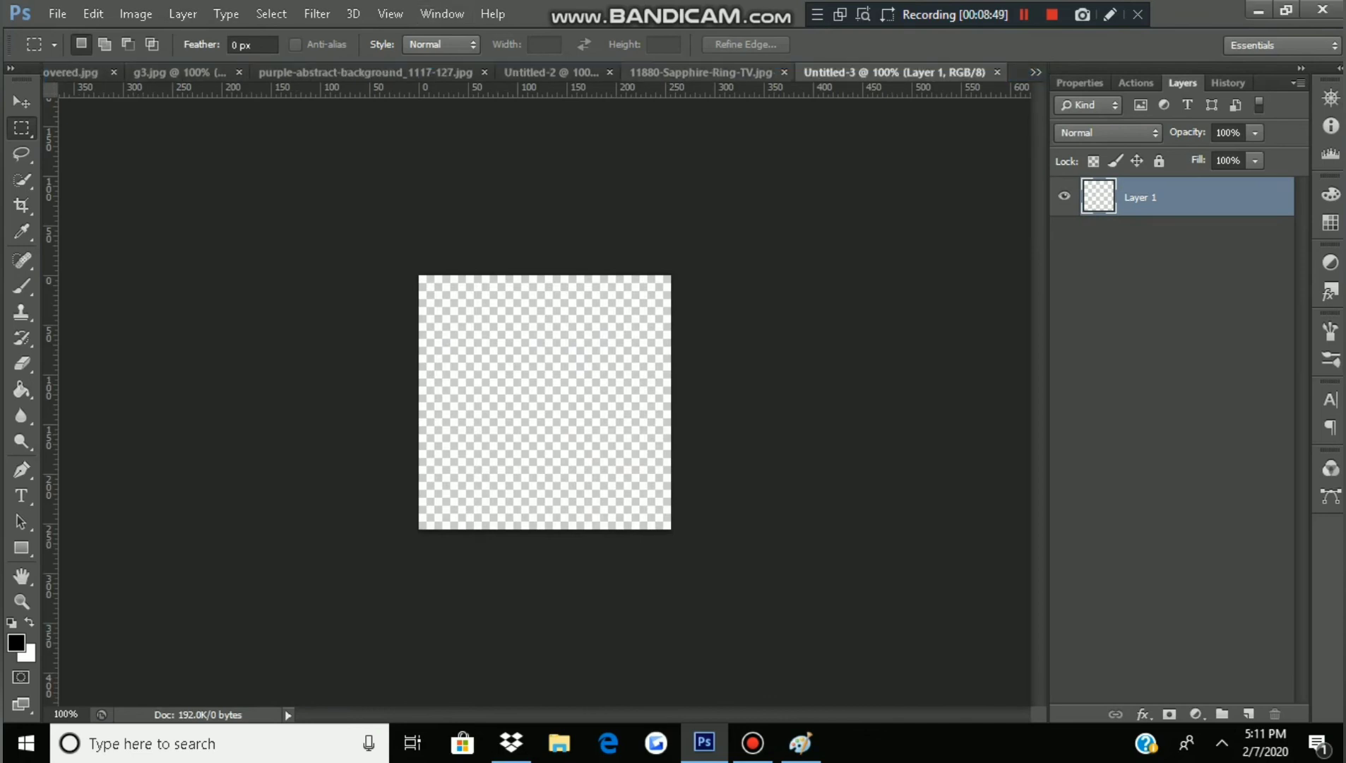
Step: Cut the selected ring from 11880-Sapphire-Ring-TV.jpg and paste it into the new 256 x 256 document
{"action": "left_click", "coordinate": [701, 72]}
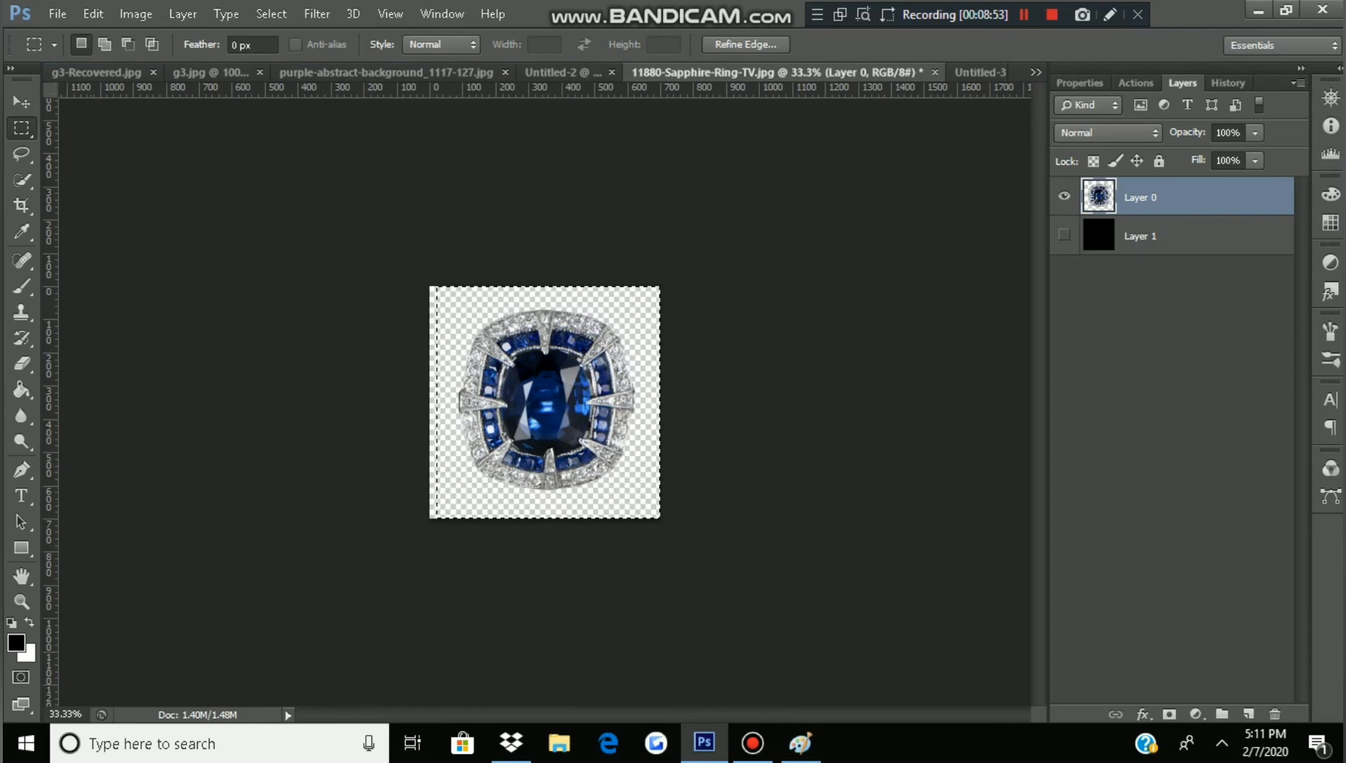
{"action": "left_click", "coordinate": [92, 14]}
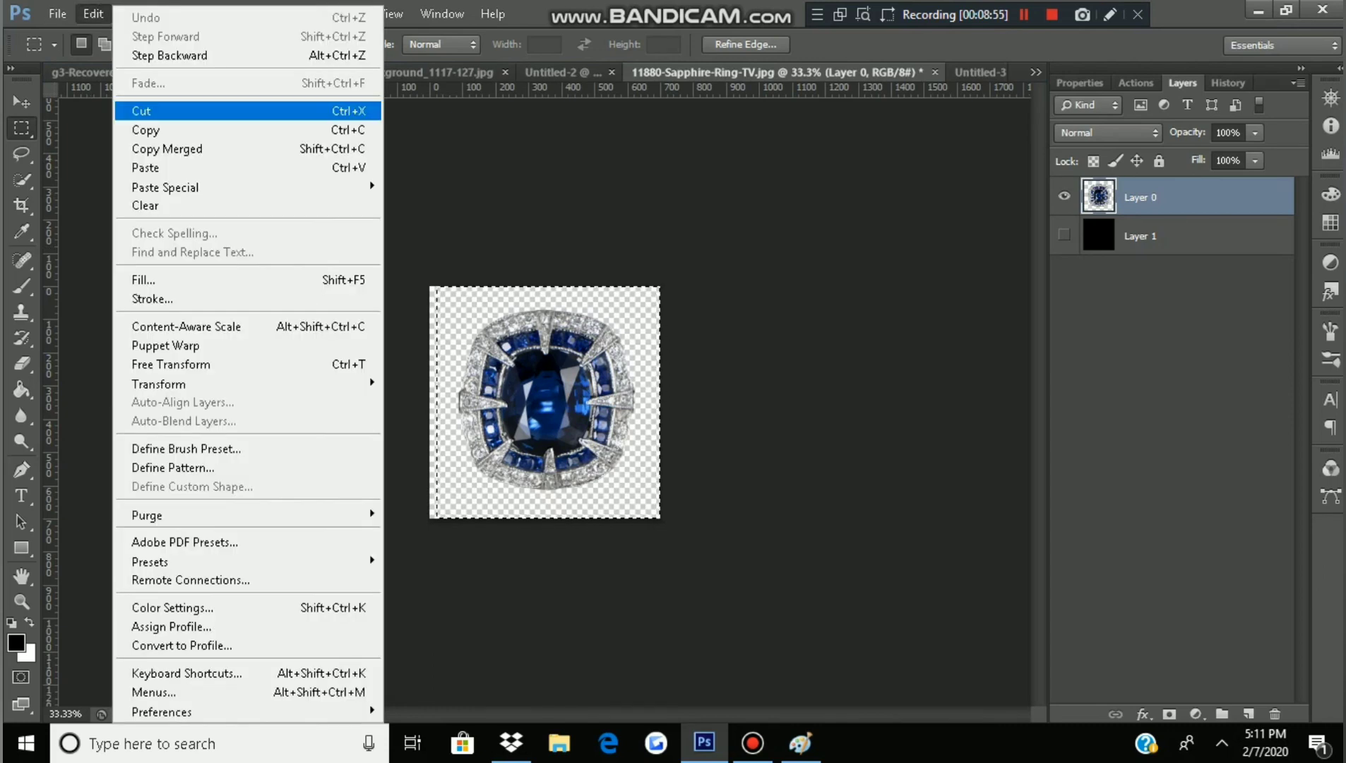
{"action": "left_click", "coordinate": [141, 111]}
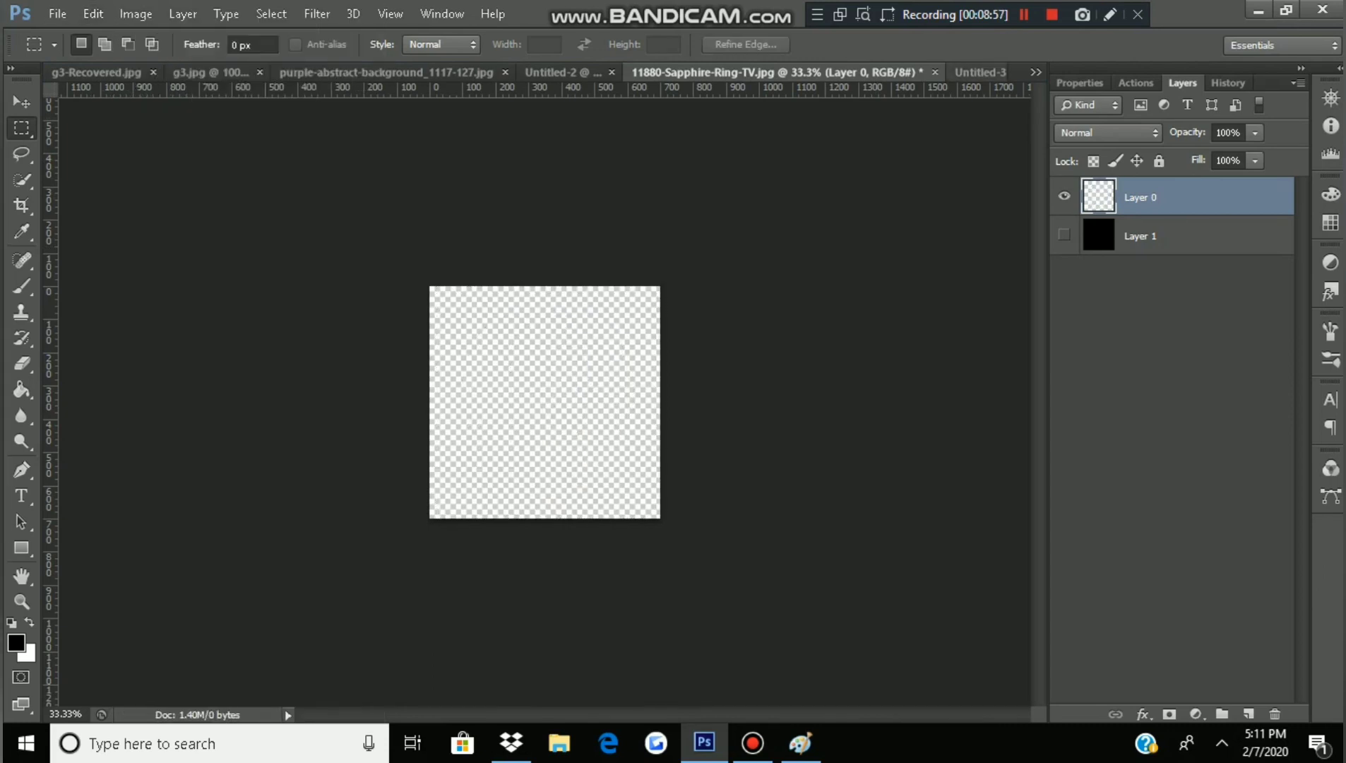
{"action": "left_click", "coordinate": [981, 72]}
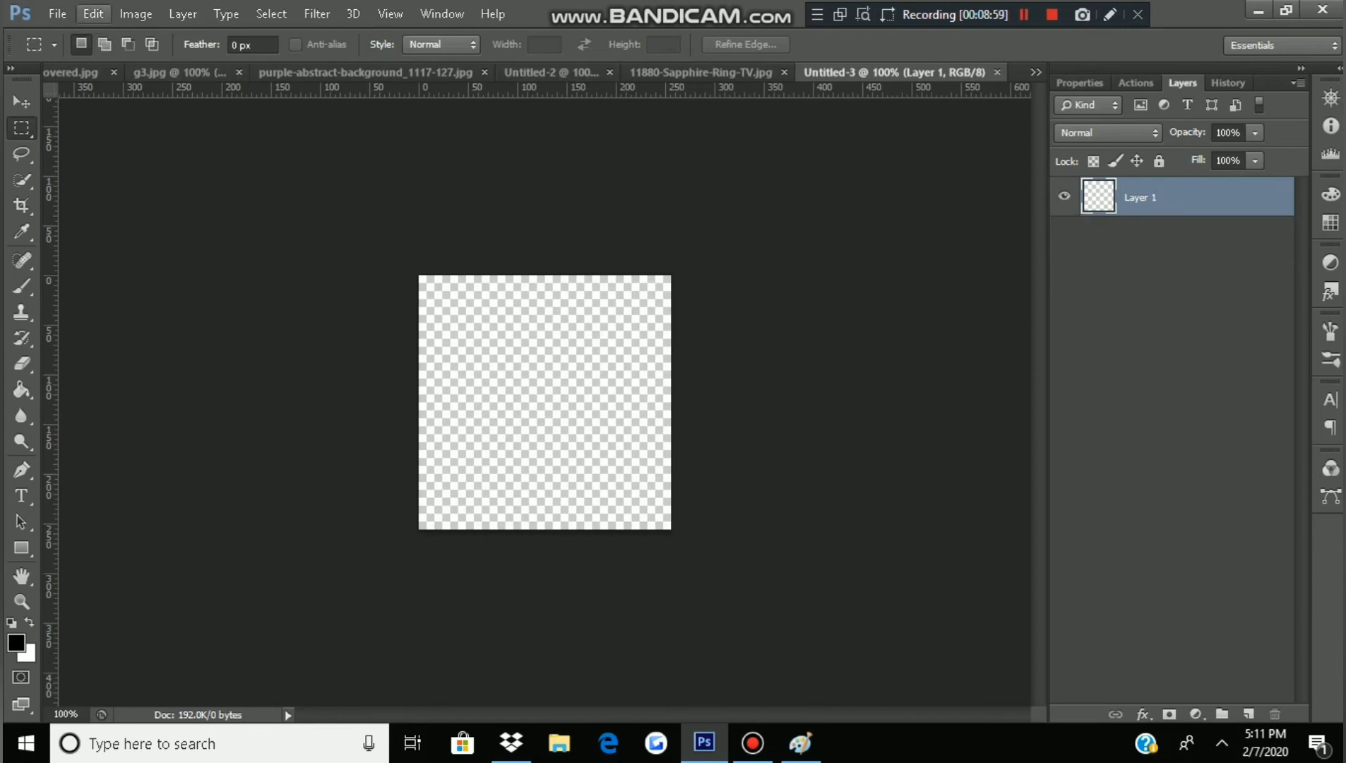
{"action": "left_click", "coordinate": [93, 13]}
{"action": "left_click", "coordinate": [162, 167]}
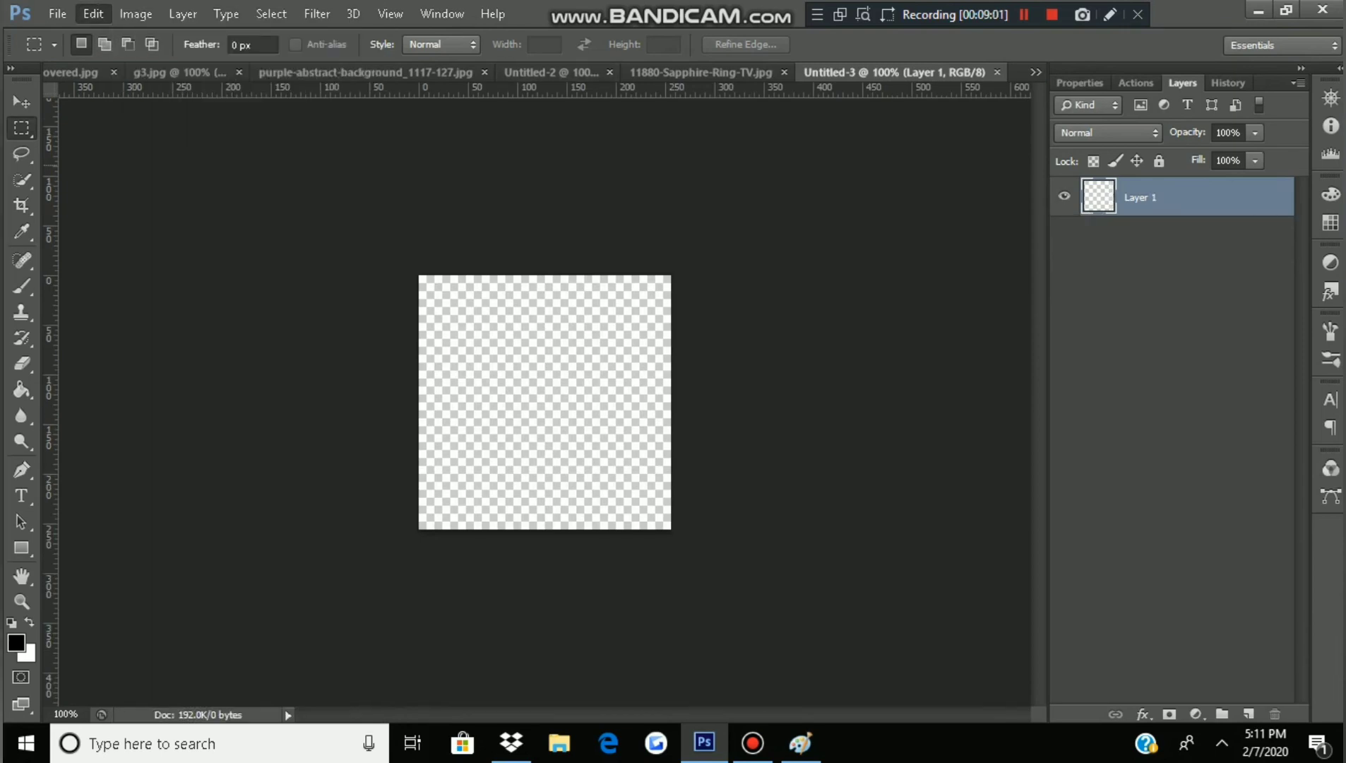
Step: Scale the pasted ring to about 40.15% width and 44.31% height and move it fully inside the canvas
{"action": "key", "text": "v"}
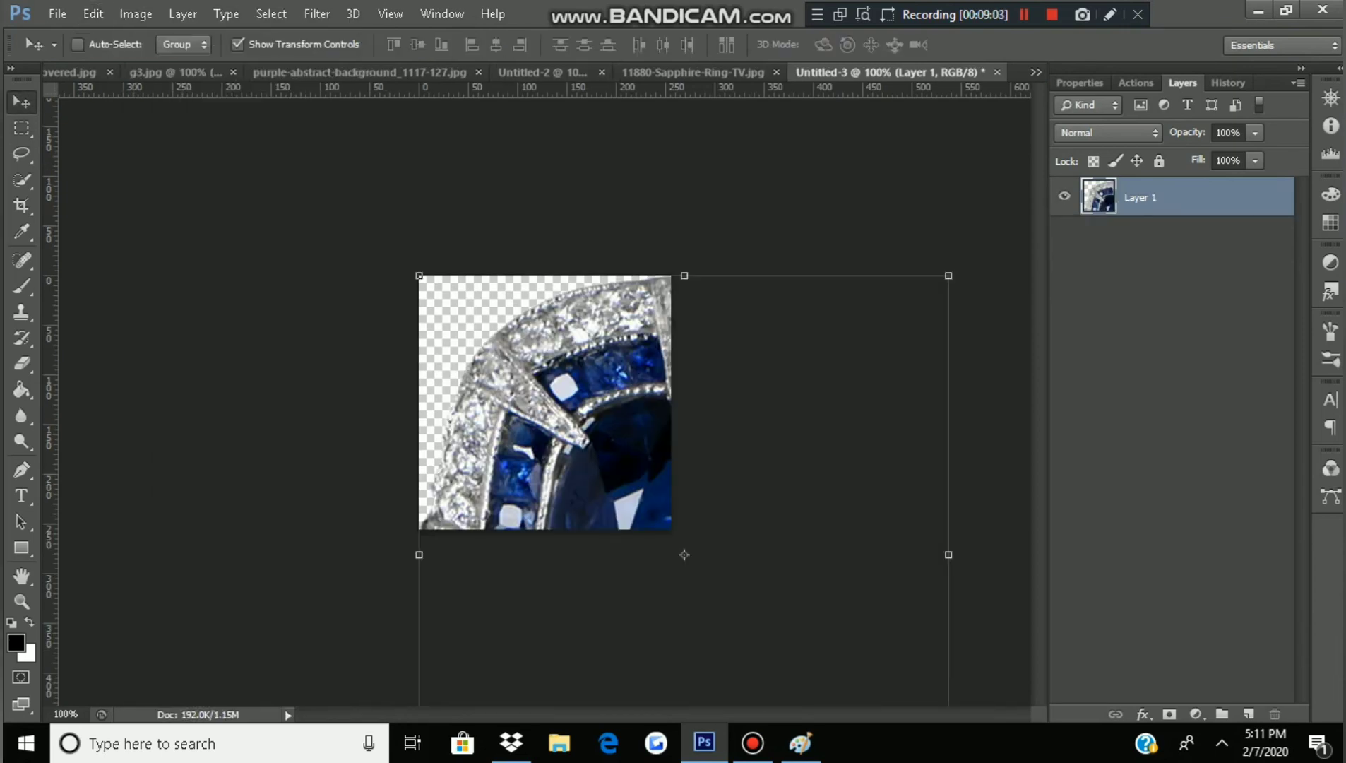
{"action": "left_click_drag", "start_coordinate": [419, 275], "coordinate": [595, 505]}
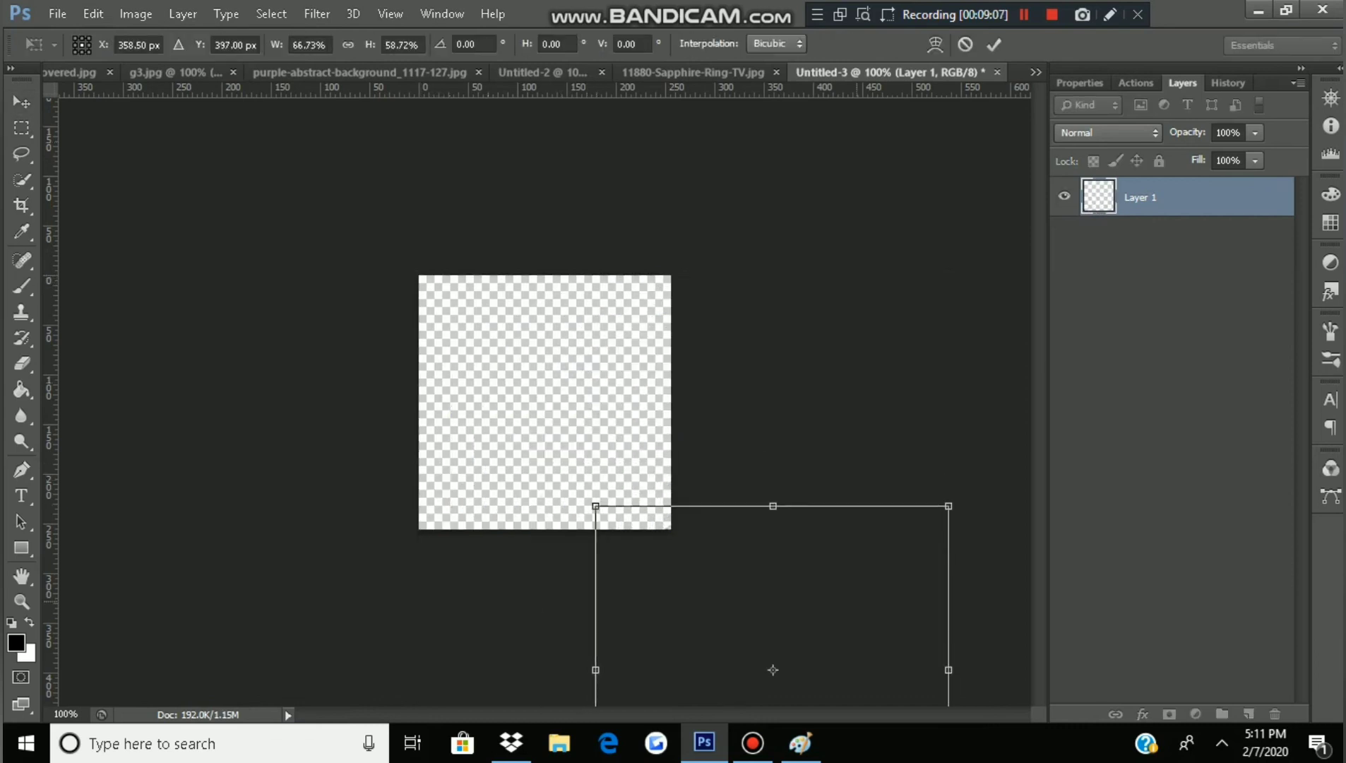
{"action": "left_click_drag", "start_coordinate": [867, 538], "coordinate": [656, 293]}
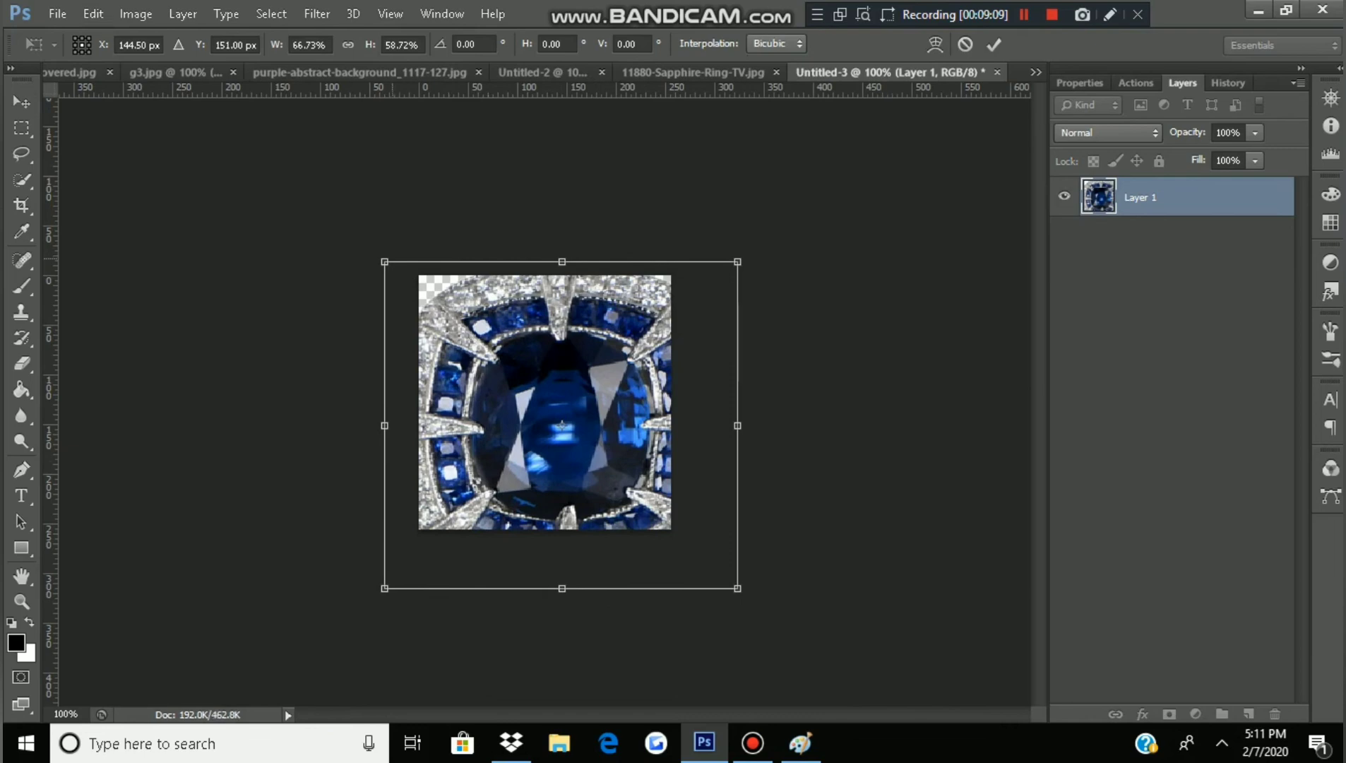
{"action": "left_click_drag", "start_coordinate": [384, 261], "coordinate": [525, 342]}
{"action": "left_click_drag", "start_coordinate": [612, 380], "coordinate": [551, 337]}
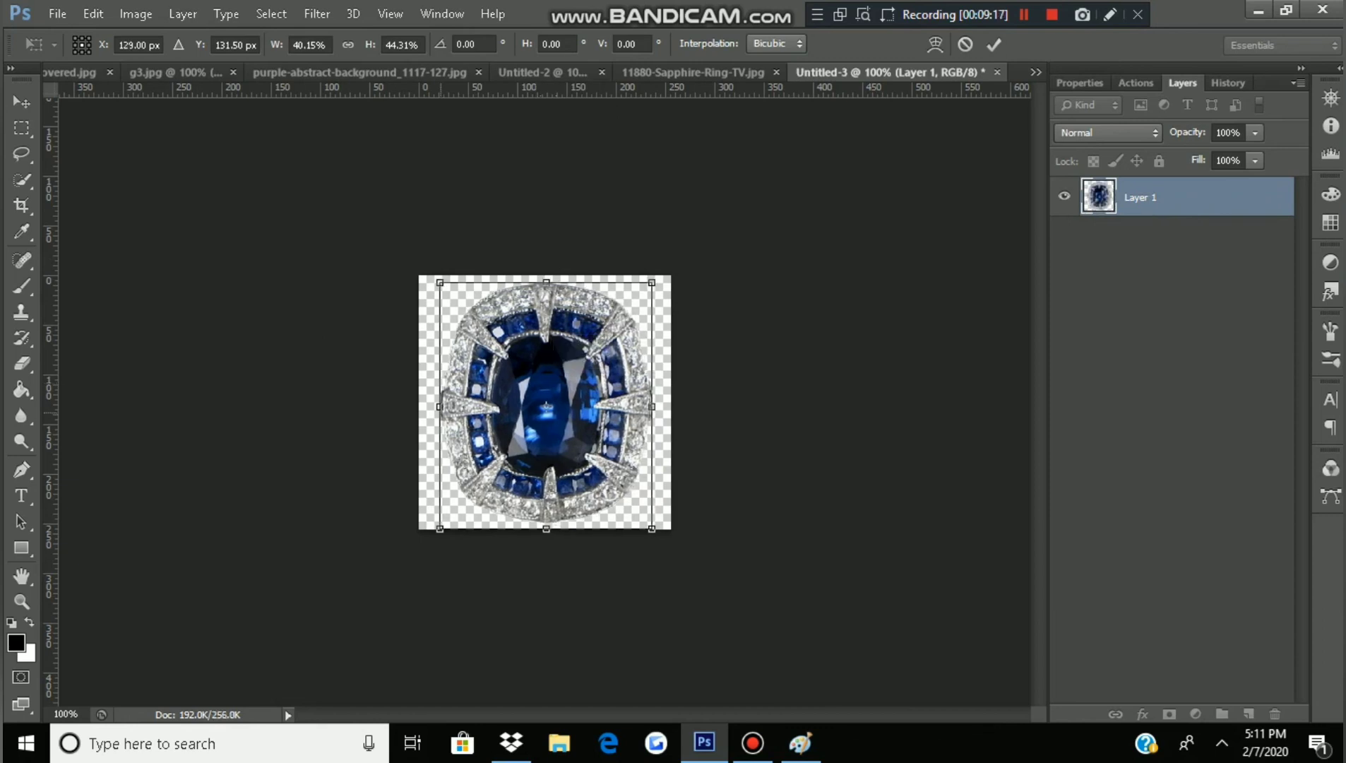
Step: Shrink the ring to about 33.09% width and 33.99% height, centred on the canvas, and apply the transform
{"action": "left_click_drag", "start_coordinate": [439, 407], "coordinate": [457, 407]}
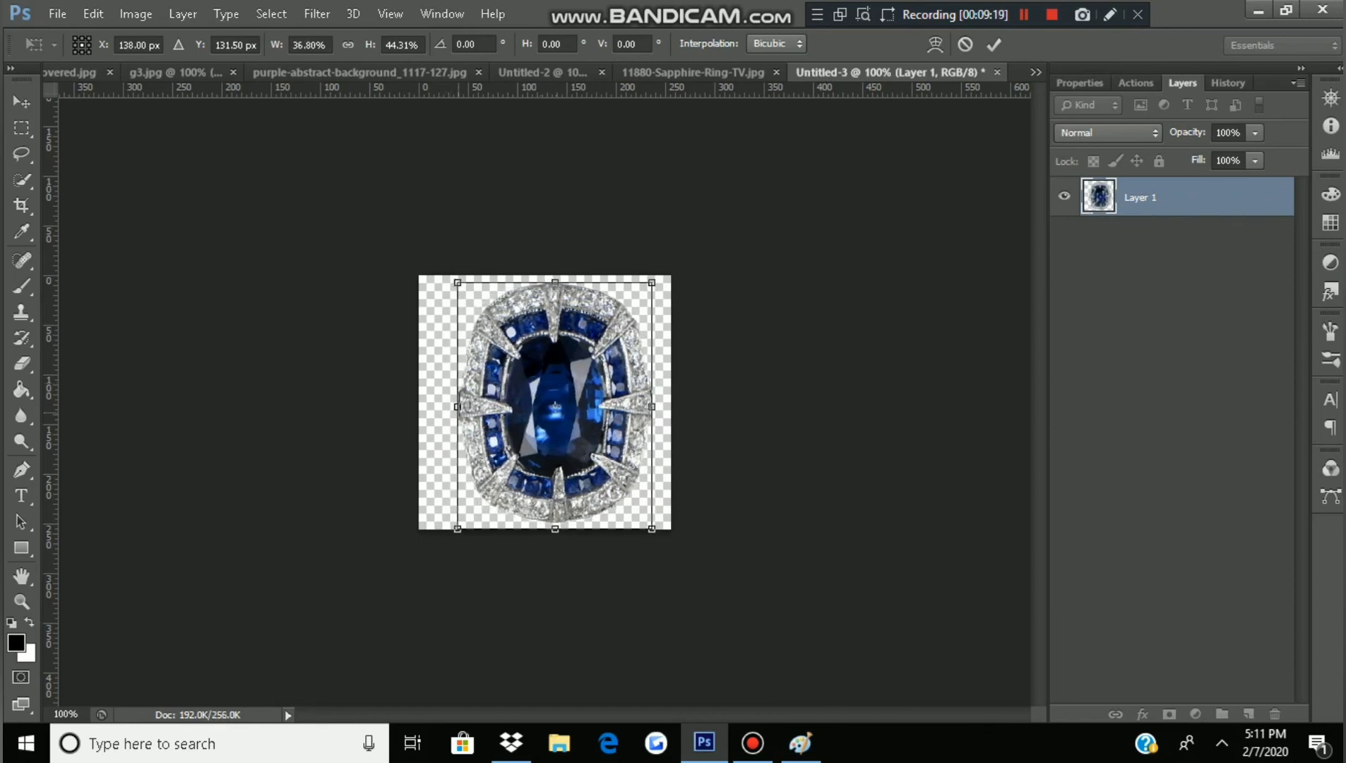
{"action": "left_click_drag", "start_coordinate": [651, 406], "coordinate": [632, 406]}
{"action": "left_click_drag", "start_coordinate": [545, 282], "coordinate": [546, 310]}
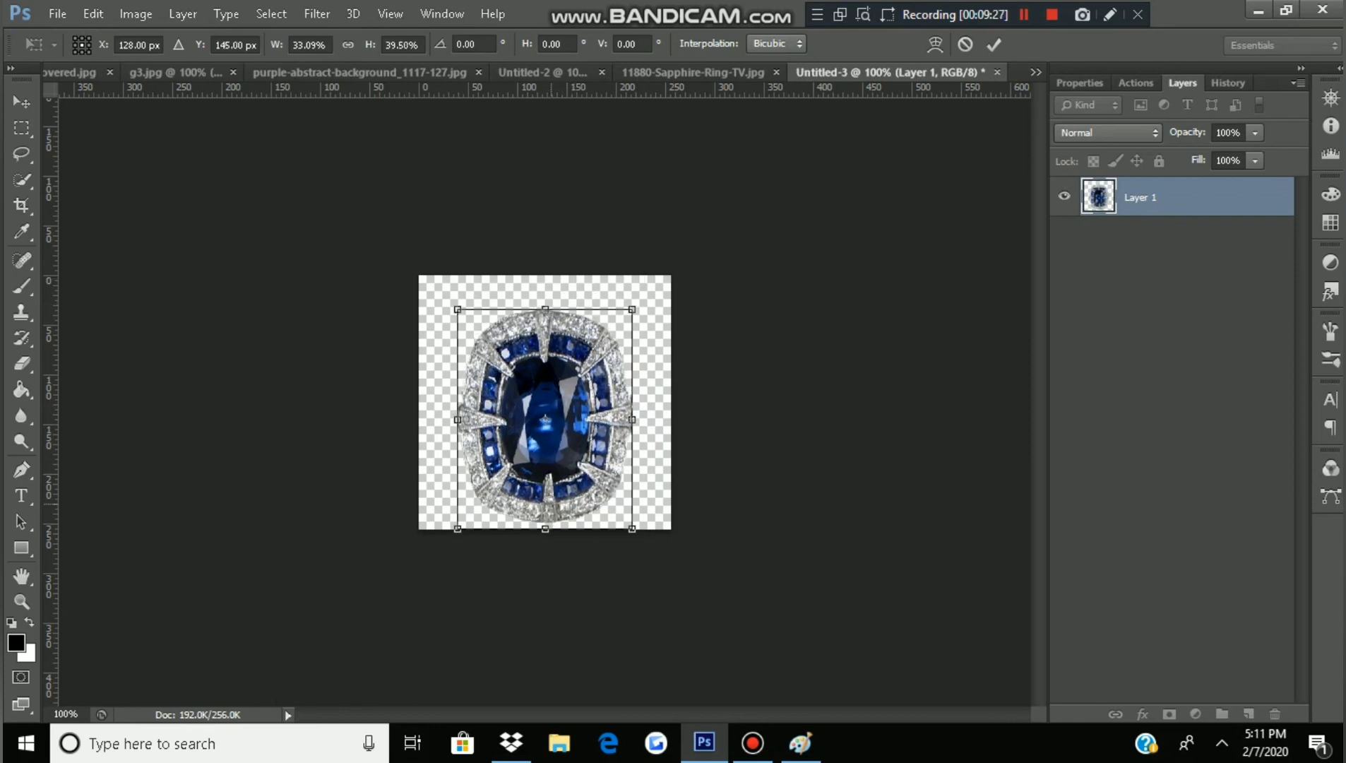
{"action": "left_click_drag", "start_coordinate": [545, 529], "coordinate": [546, 498]}
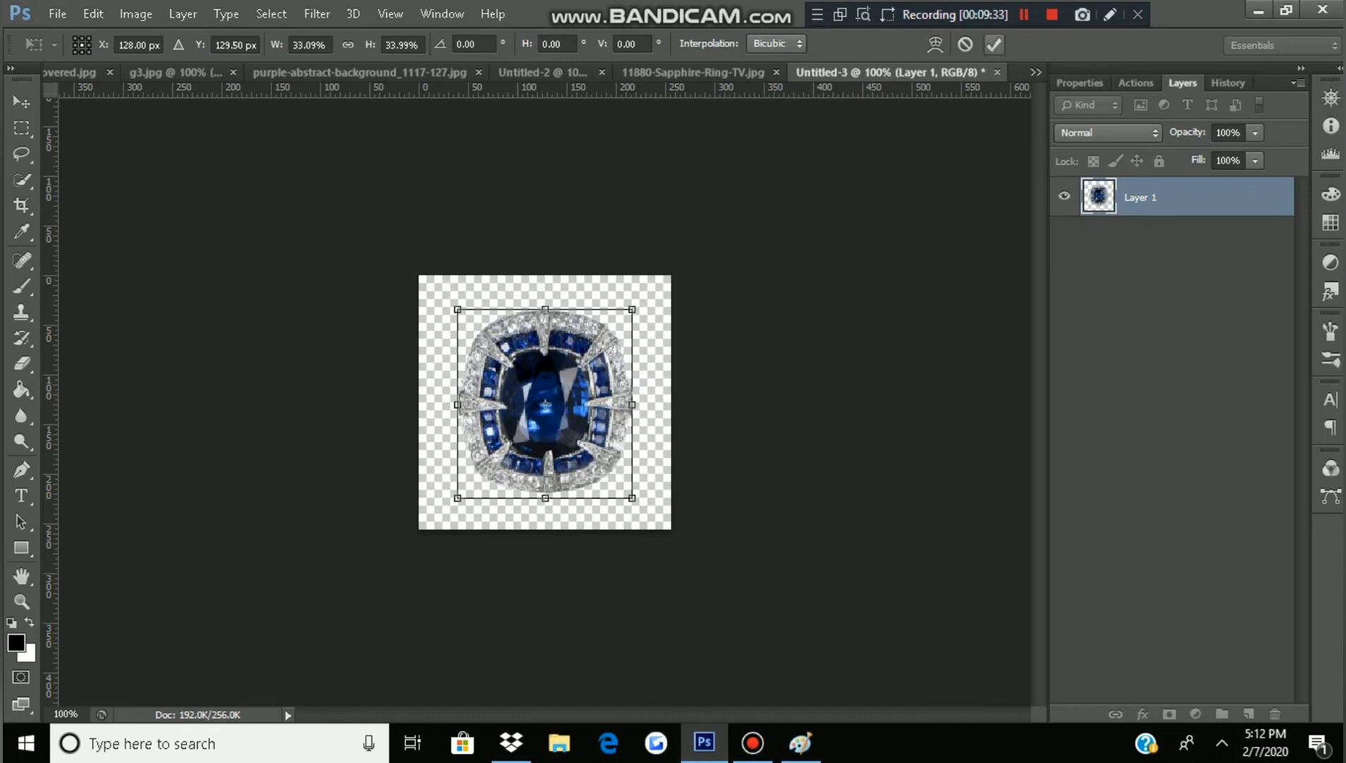
{"action": "left_click", "coordinate": [993, 44]}
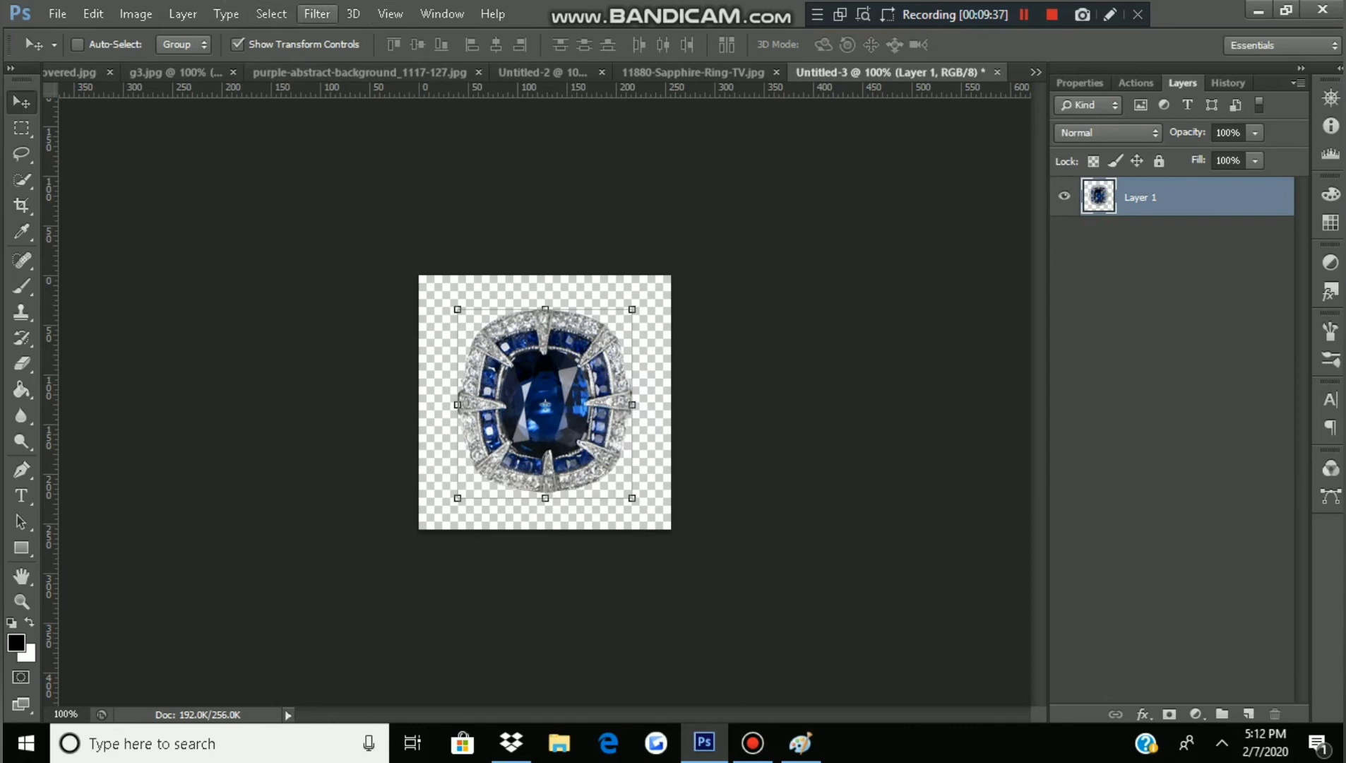
Step: Sharpen the ring layer with a filter
{"action": "left_click", "coordinate": [317, 13]}
{"action": "key", "text": "Escape"}
Step: Start opening another image file and browse to the Desktop folder
{"action": "key", "text": "alt"}
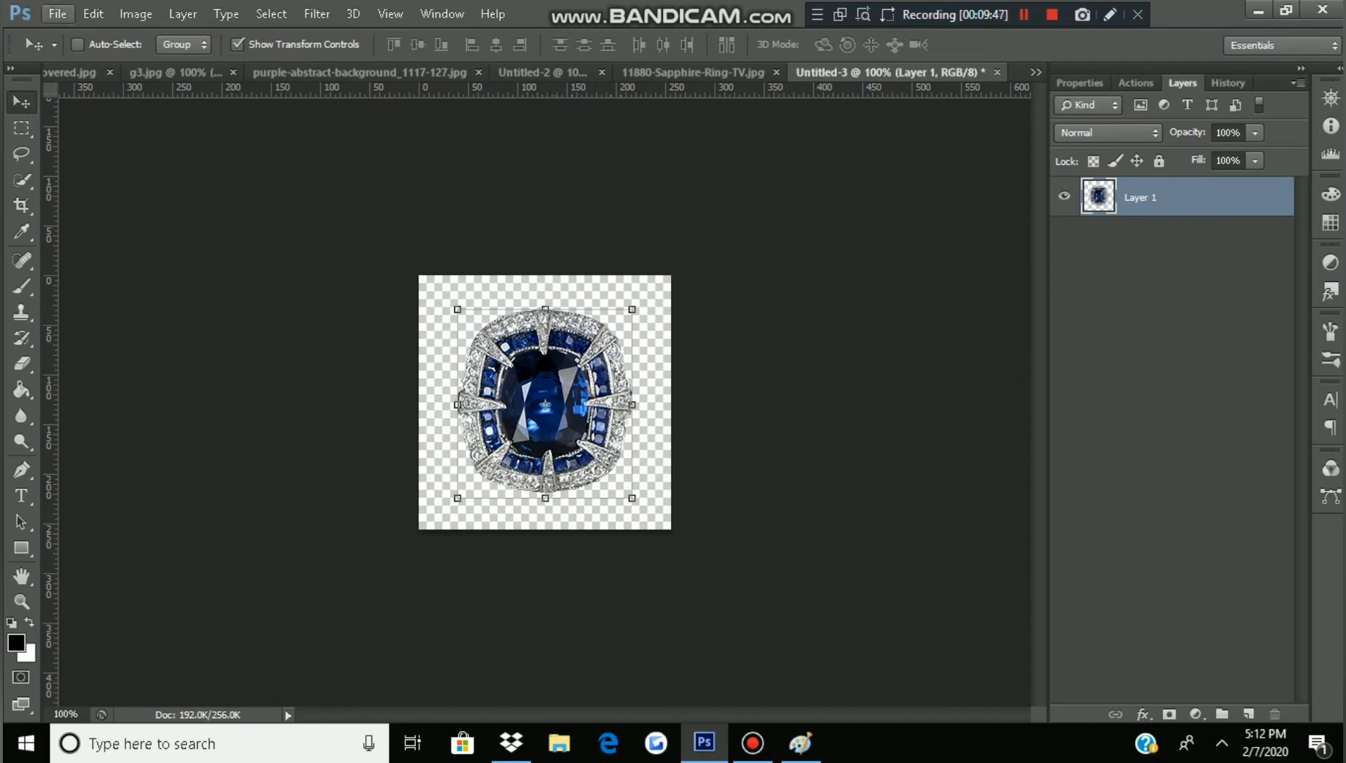
{"action": "key", "text": "f"}
{"action": "key", "text": "Down"}
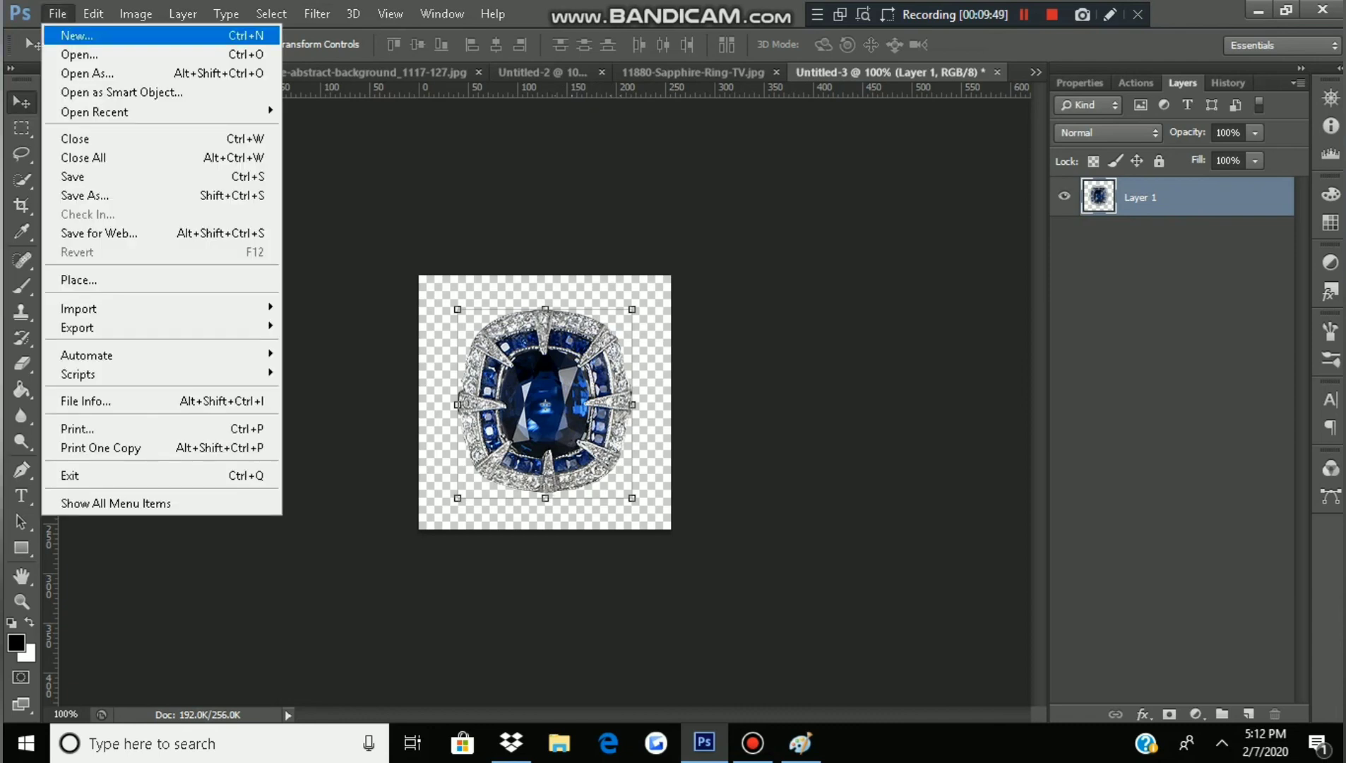
{"action": "key", "text": "Down"}
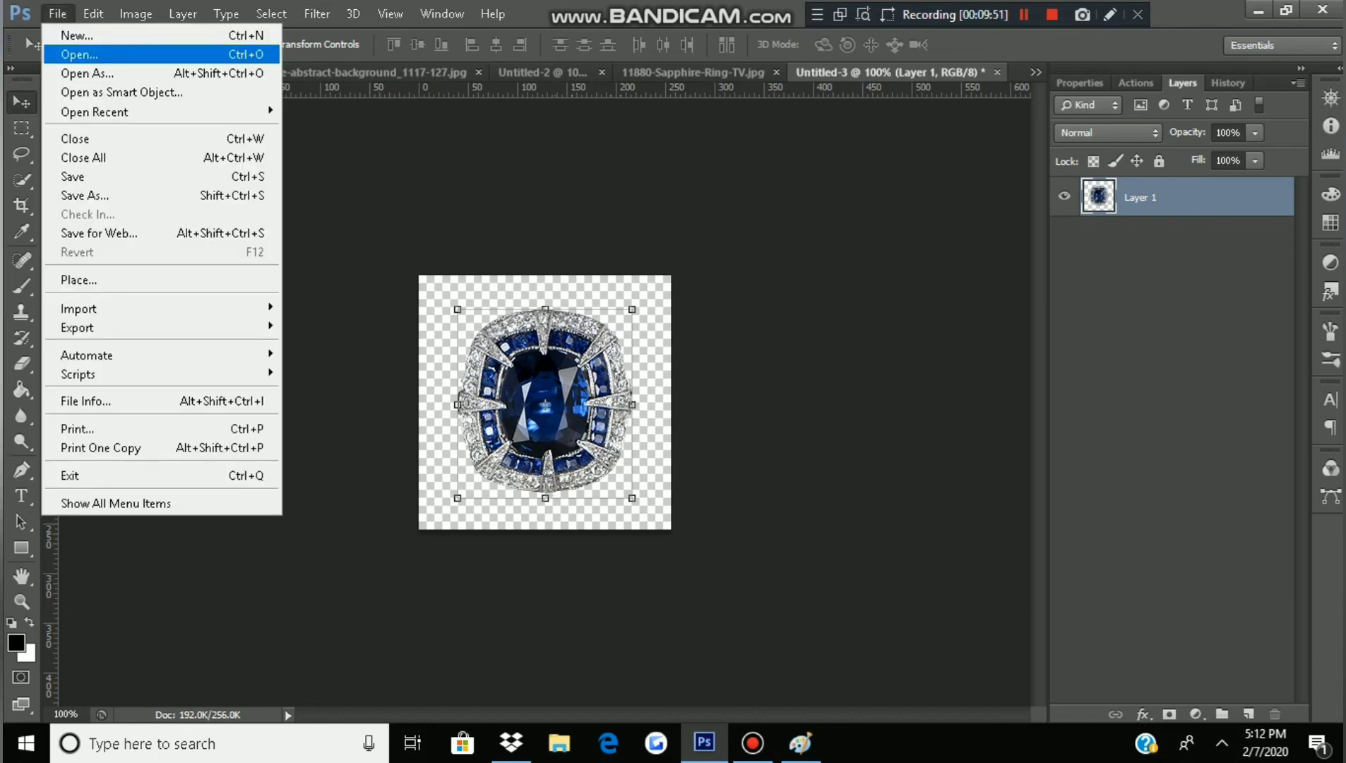
{"action": "key", "text": "Return"}
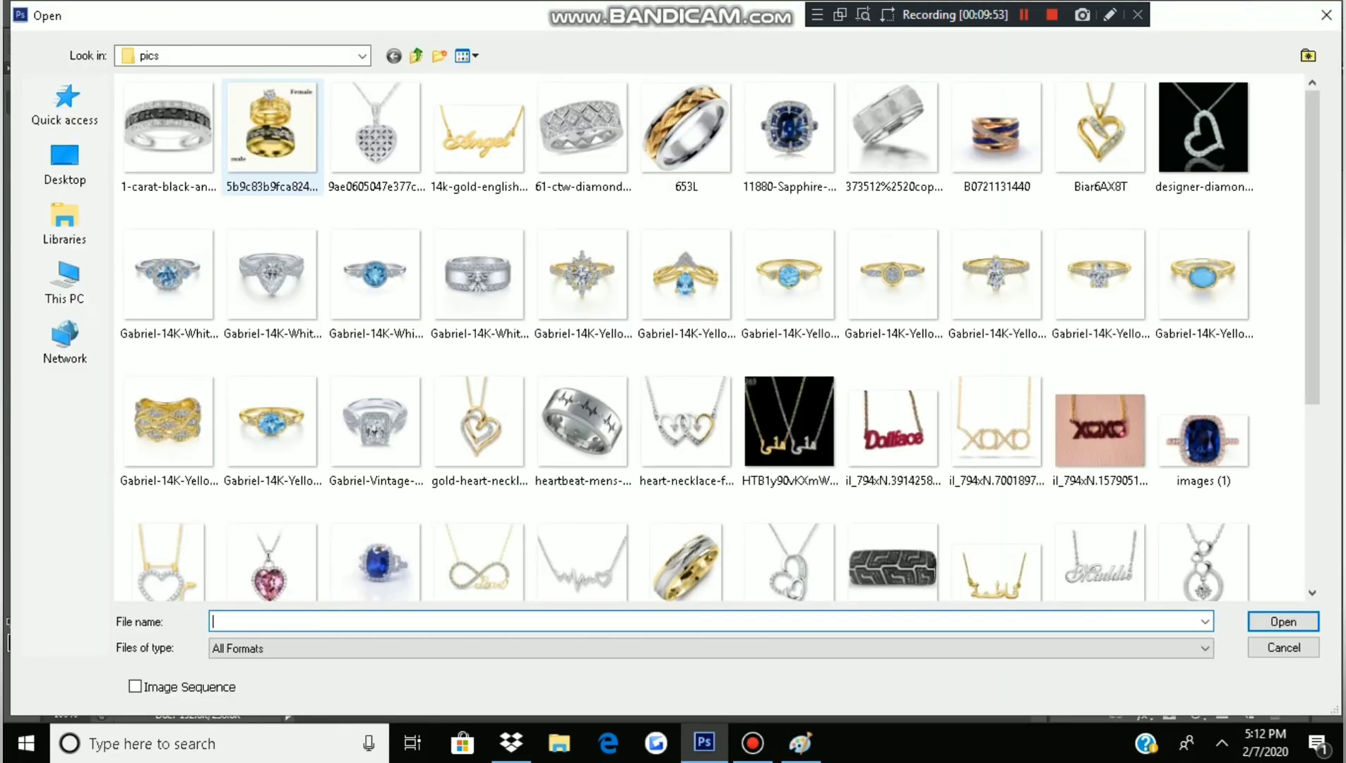
{"action": "left_click", "coordinate": [65, 163]}
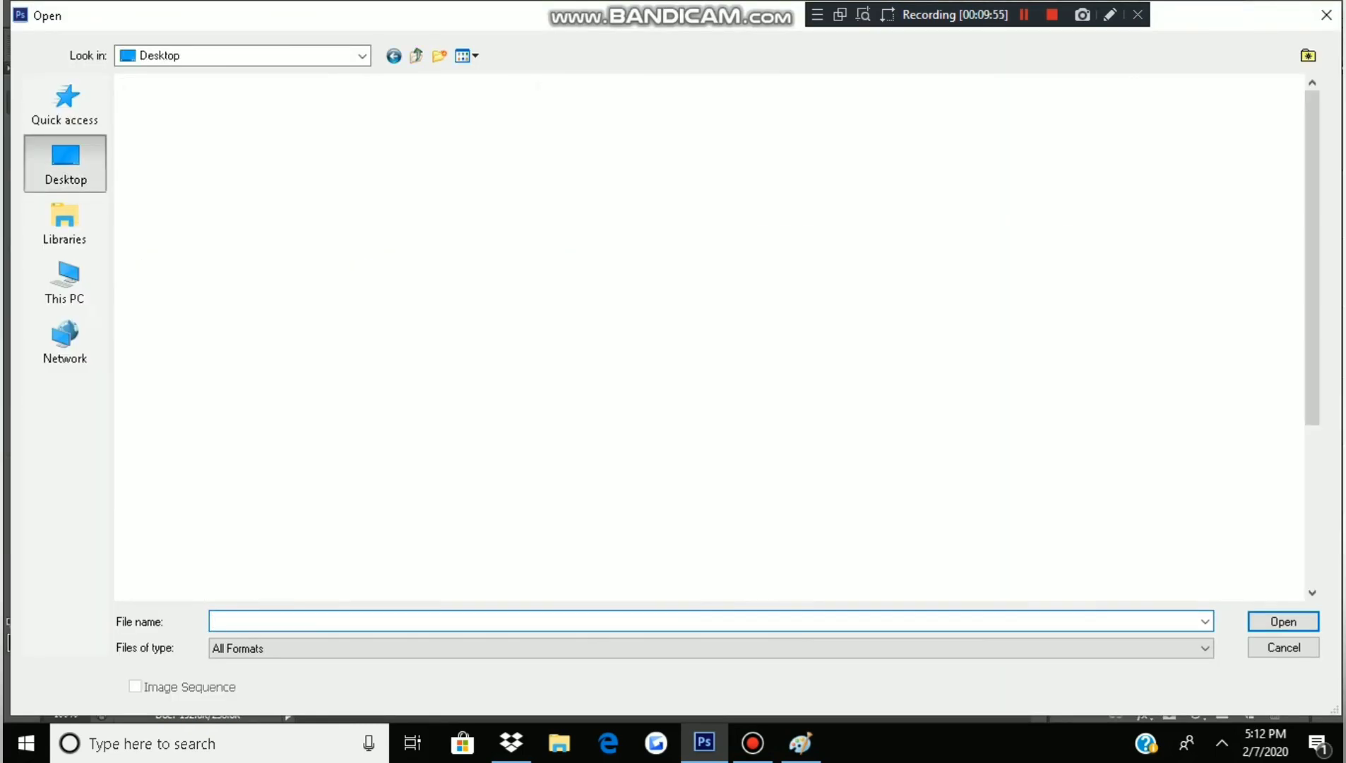